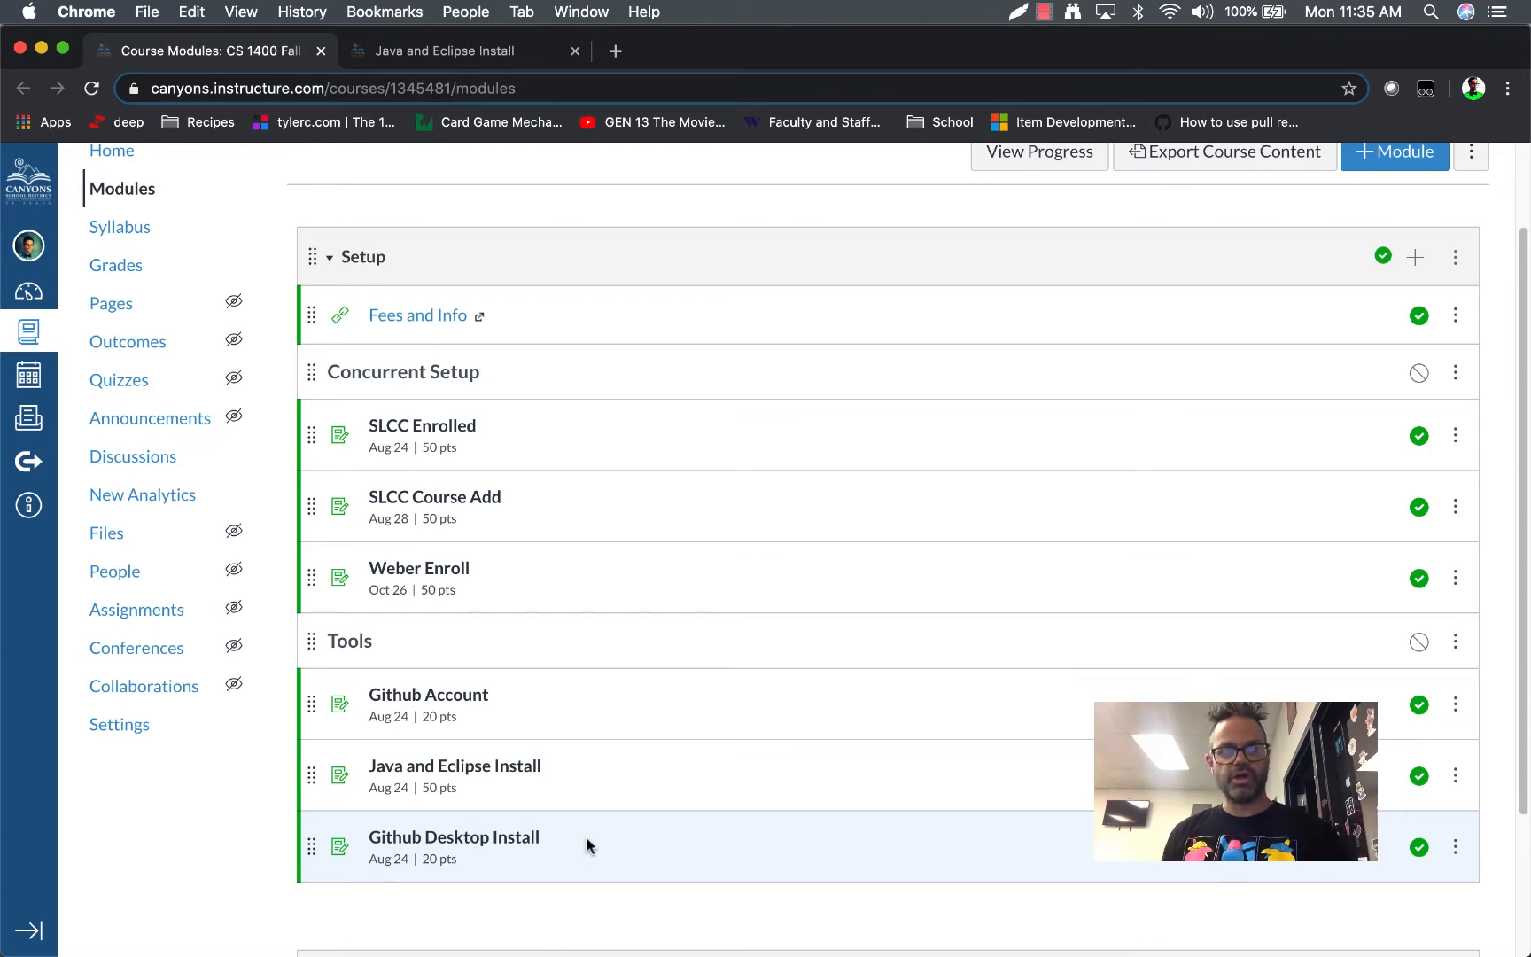
Review the Java and Eclipse Install assignment's instructions for the formatter profile, run settings, color theme and WindowBuilder
key("ctrl+Tab")
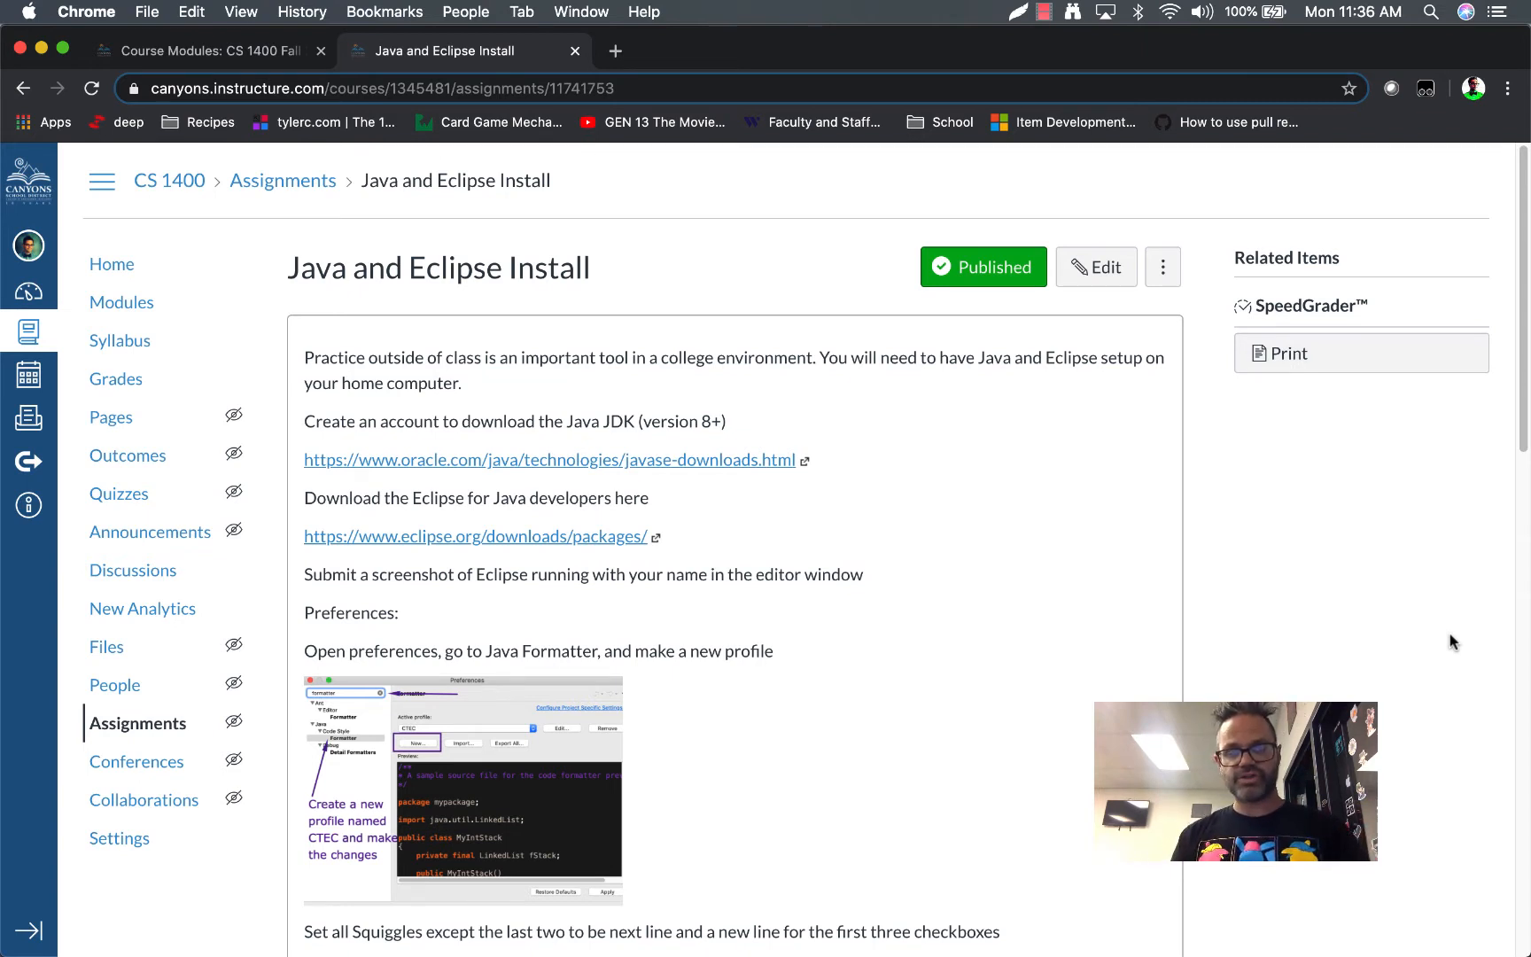
scroll(1042, 631, "down", 5)
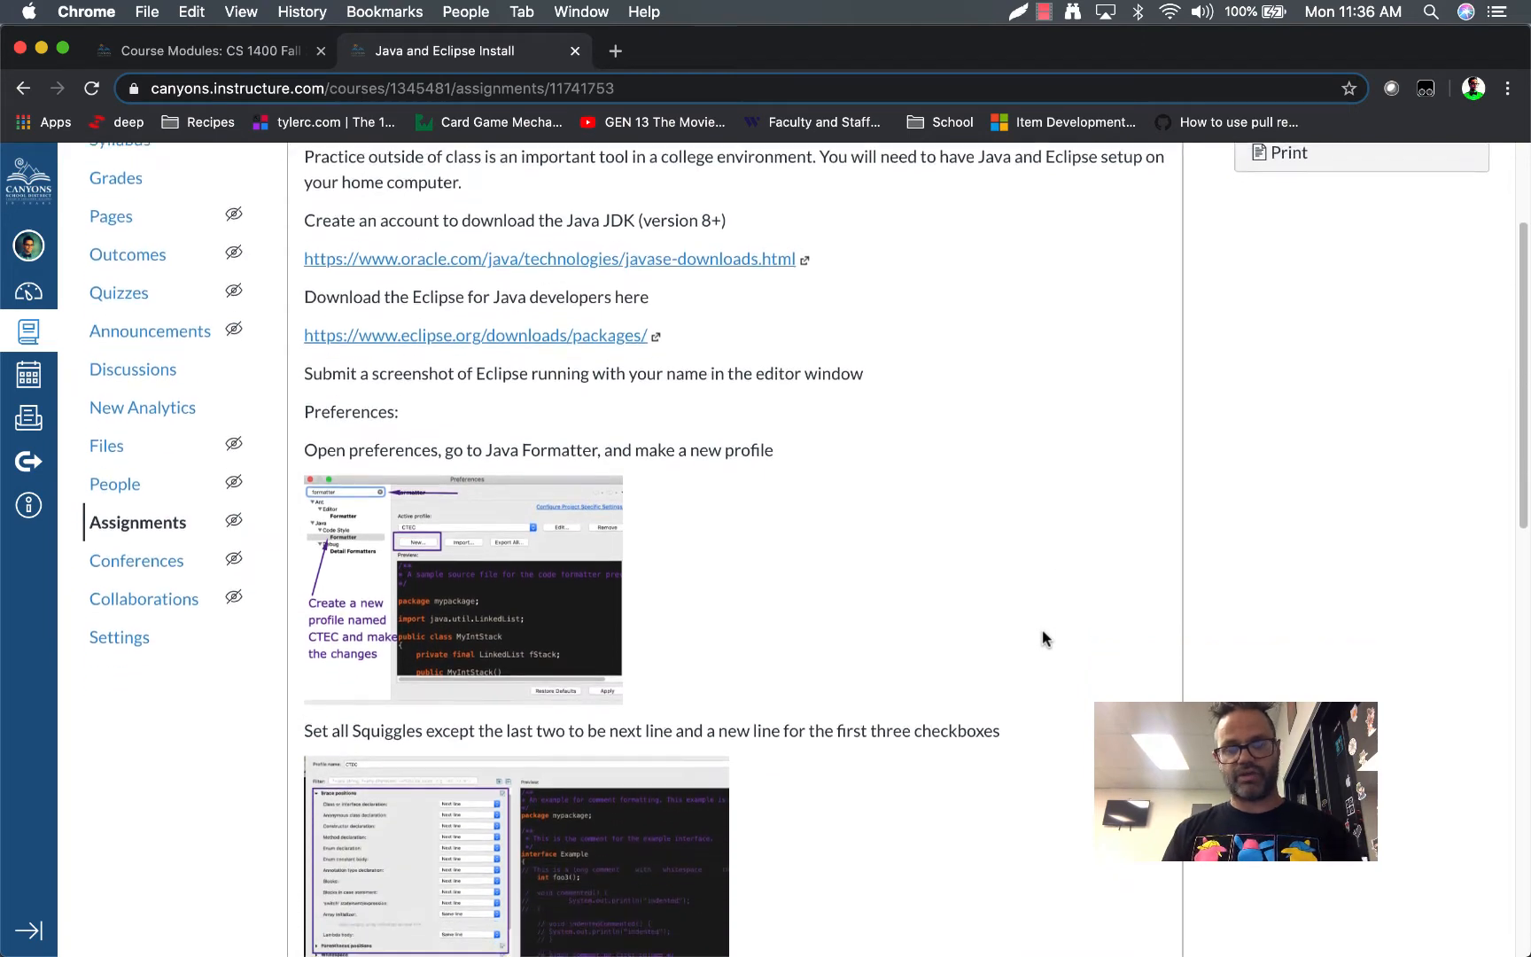
scroll(1042, 636, "down", 7)
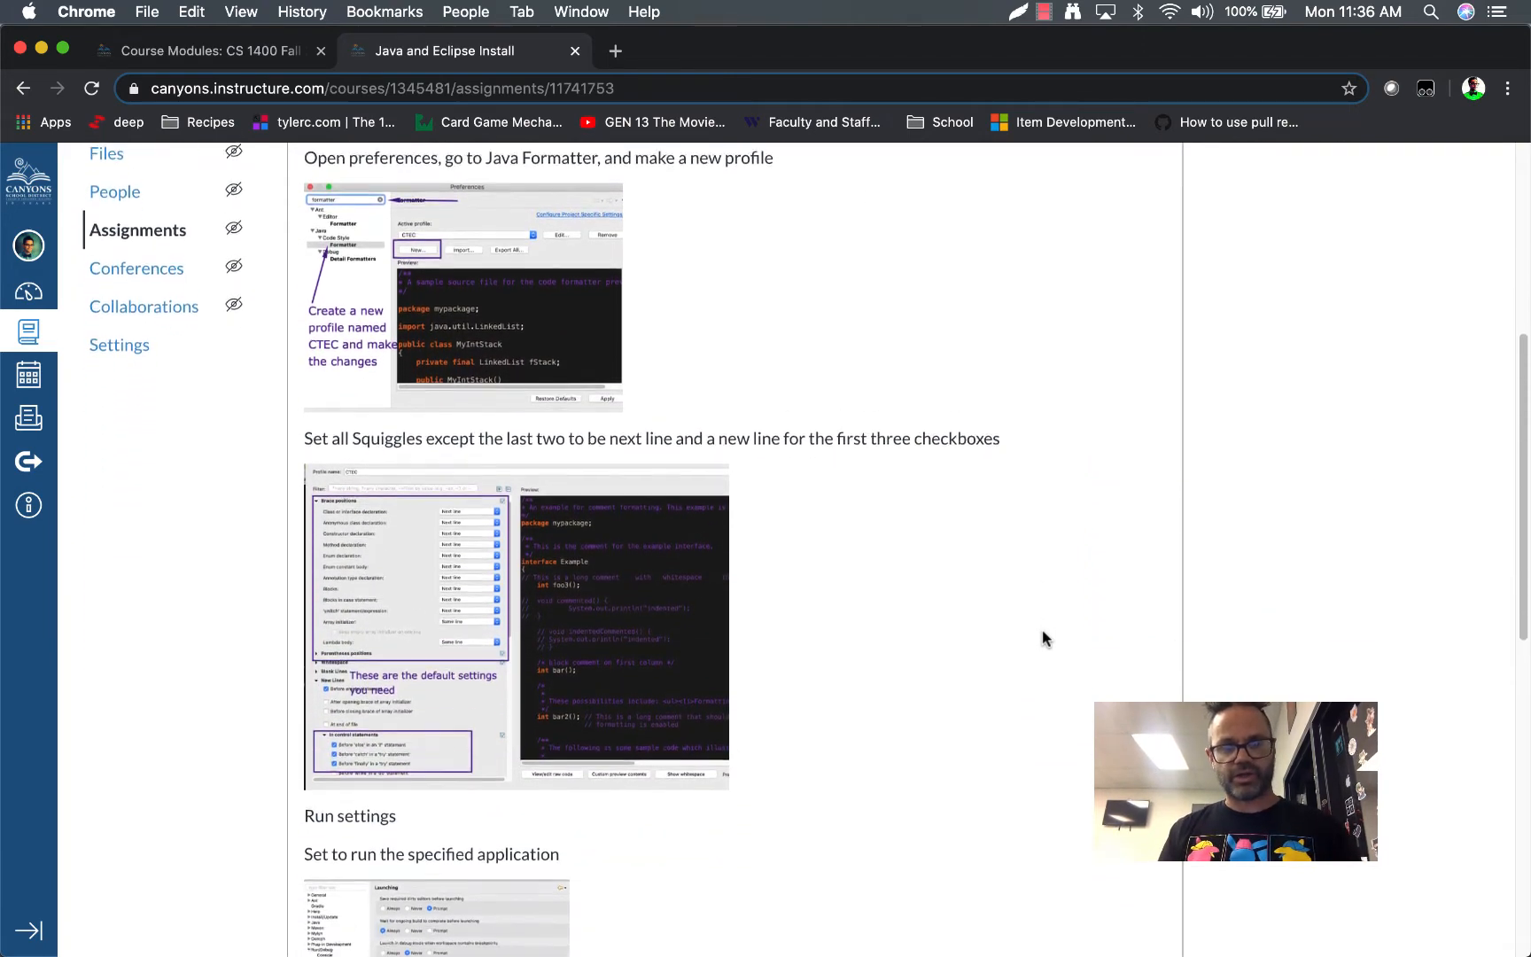
scroll(1042, 636, "down", 10)
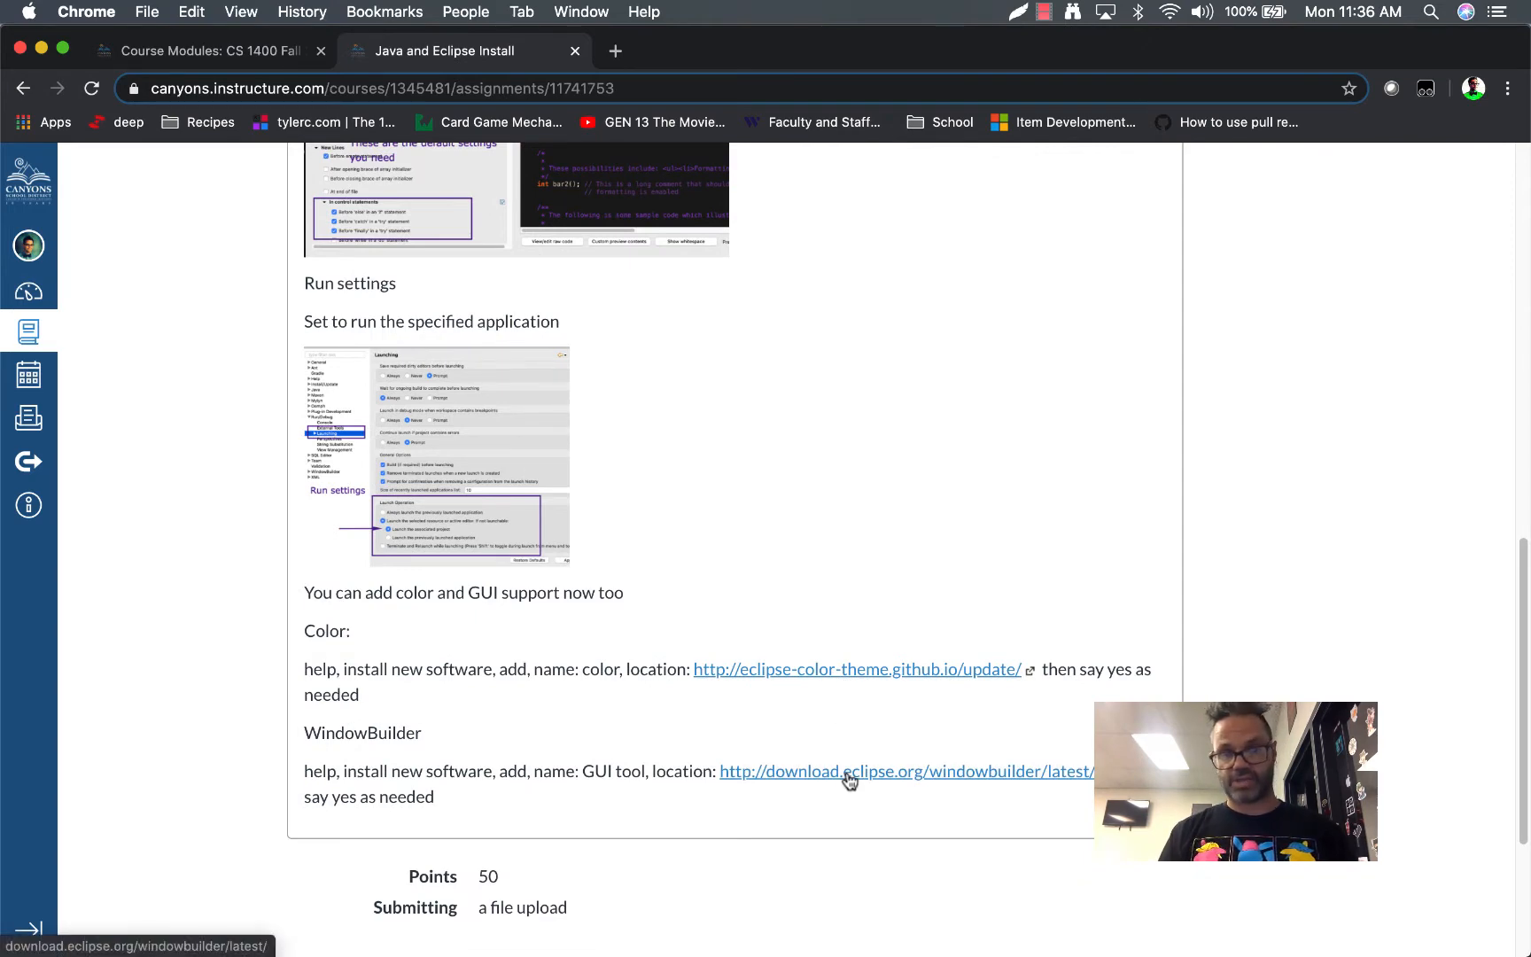
scroll(848, 779, "up", 15)
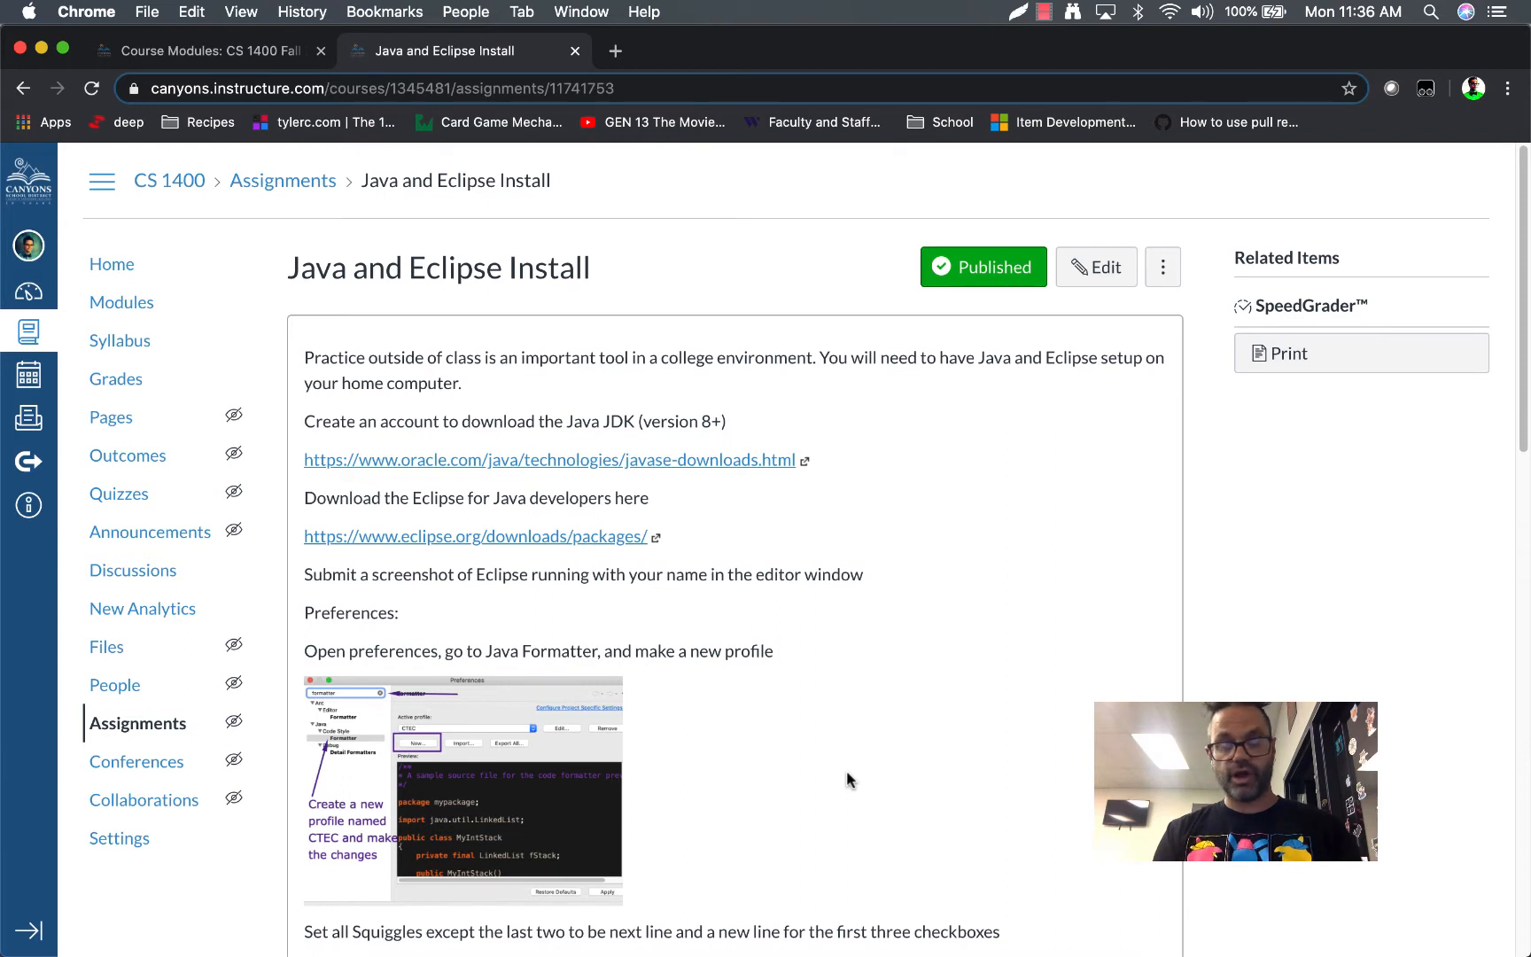
Launch the Eclipse IDE on the computer to reach its workspace selection
key("super+space")
type("ecl")
key("Return")
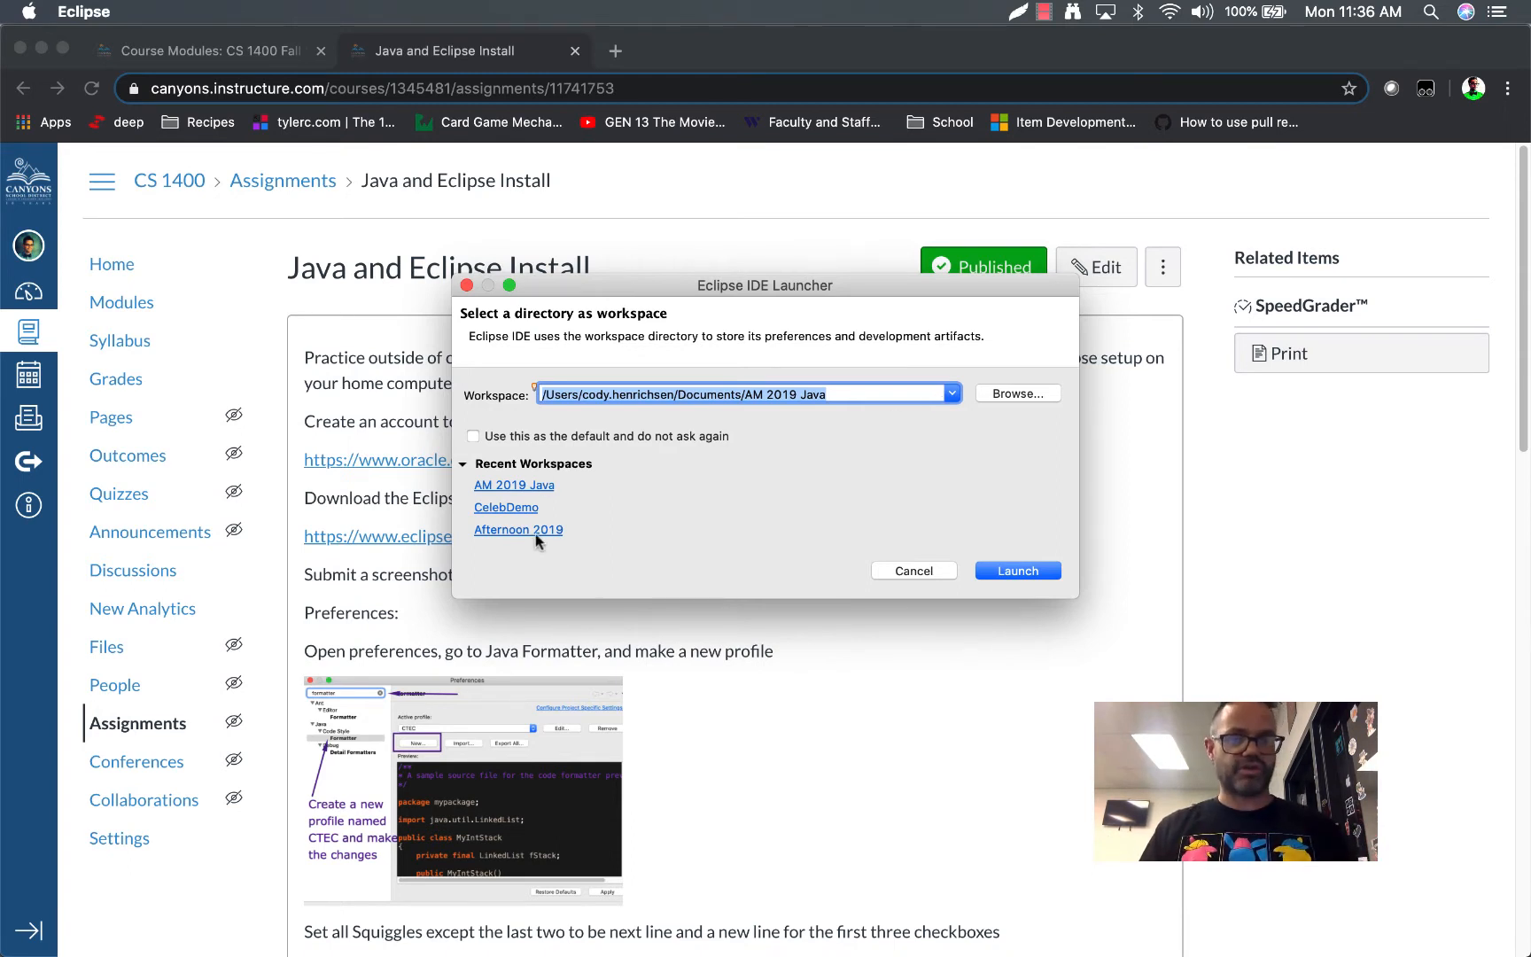
Browse for the workspace location in Documents and start a new folder there
left_click(996, 400)
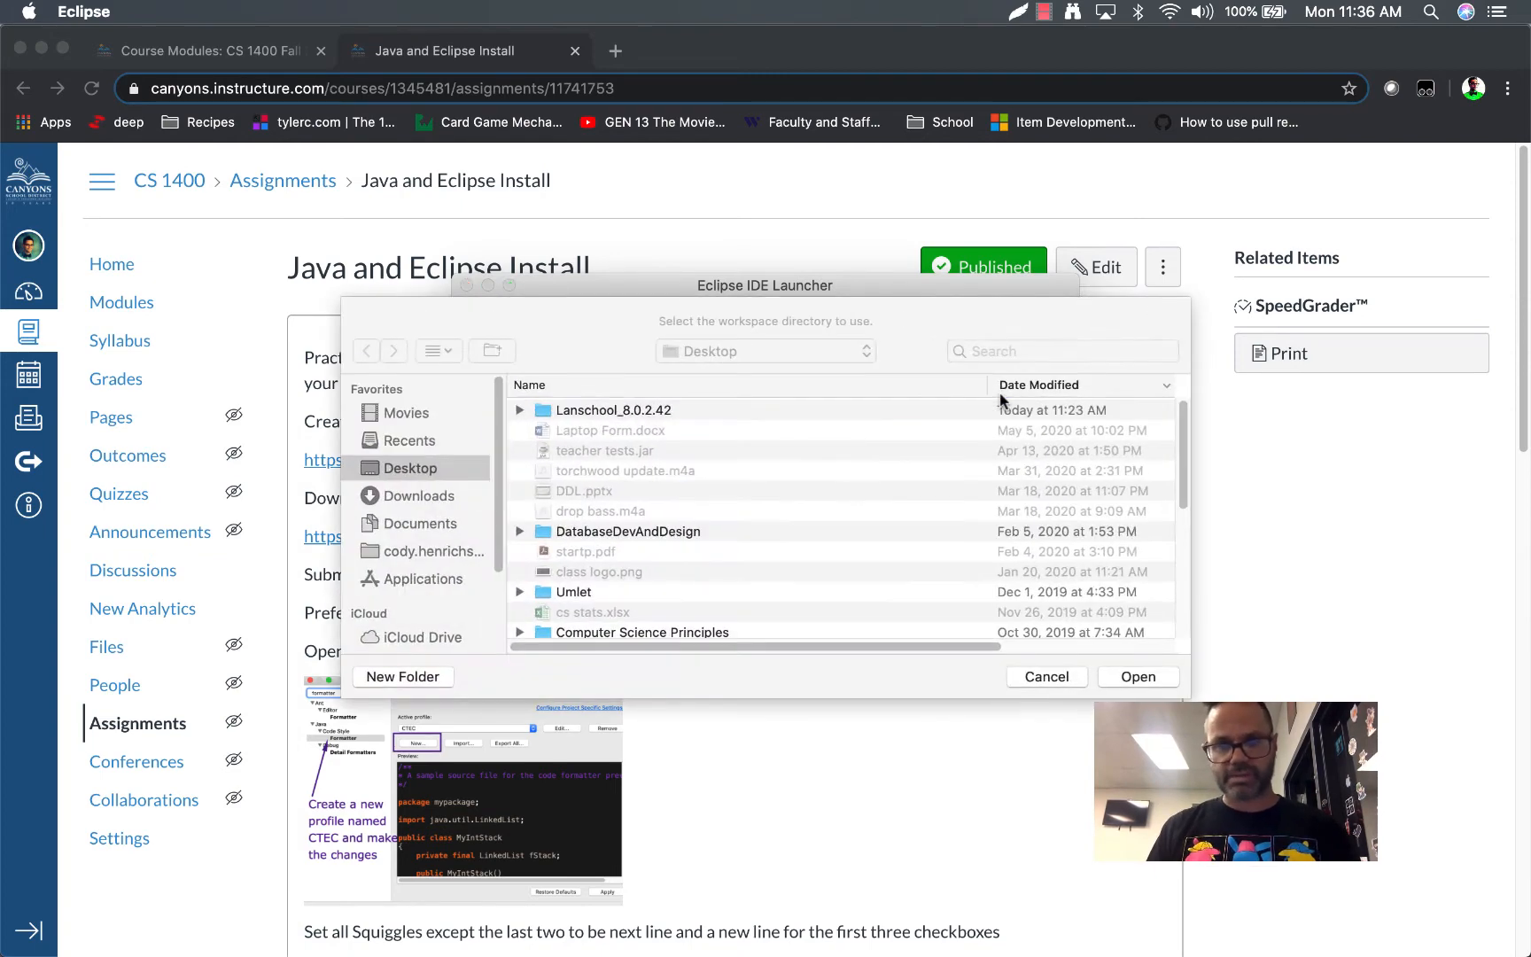
left_click(762, 351)
left_click(755, 372)
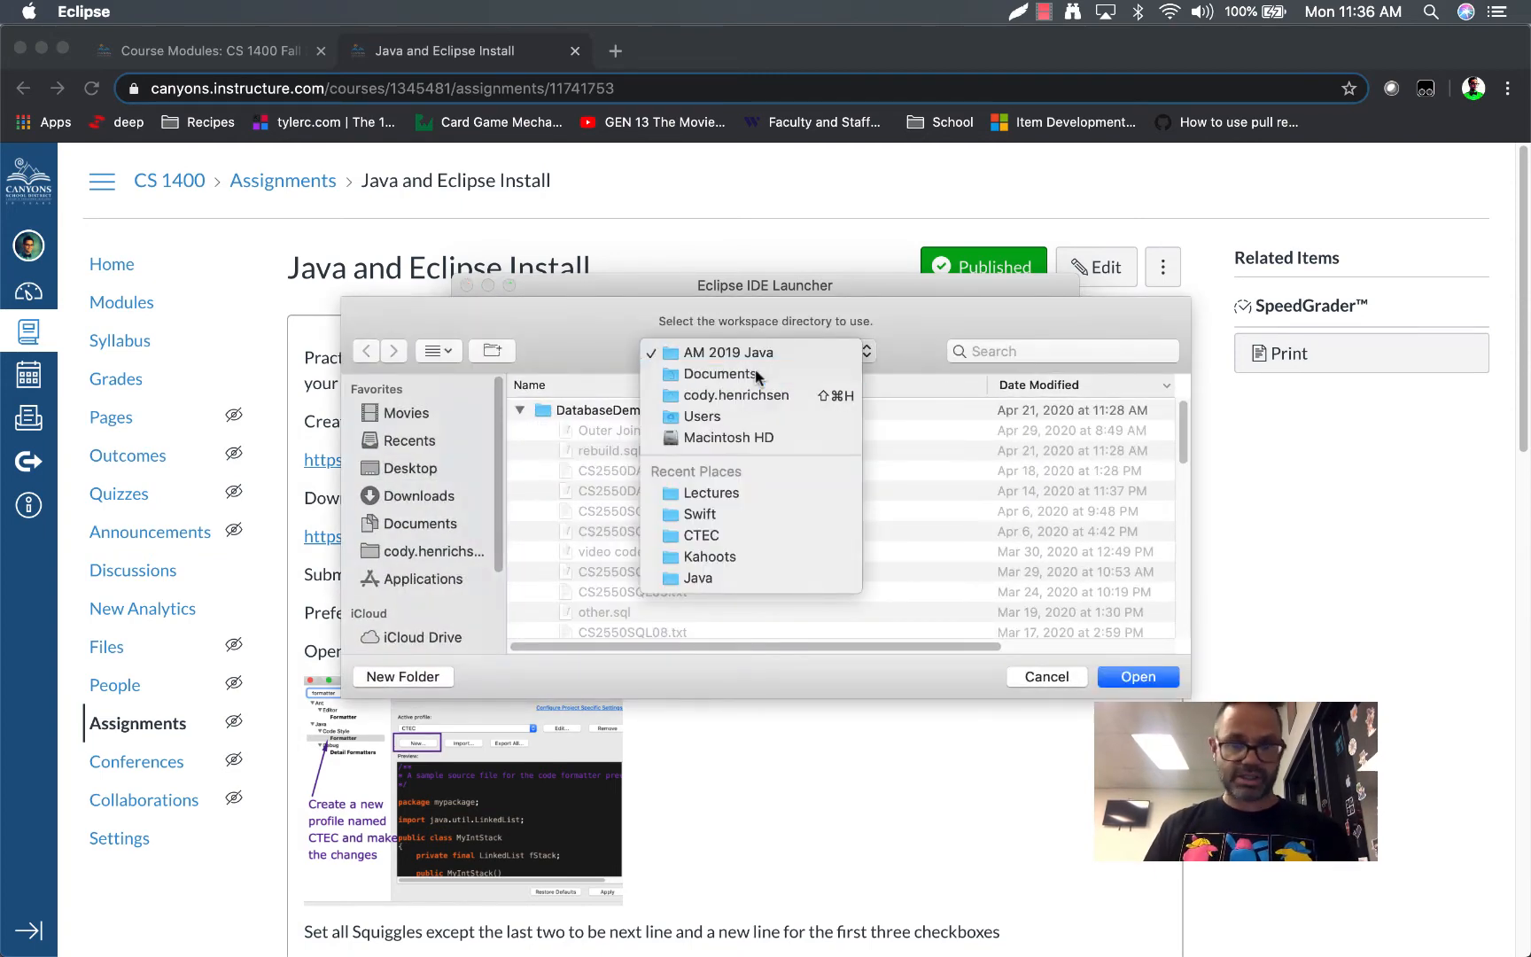
left_click(432, 678)
type("Java Stuff")
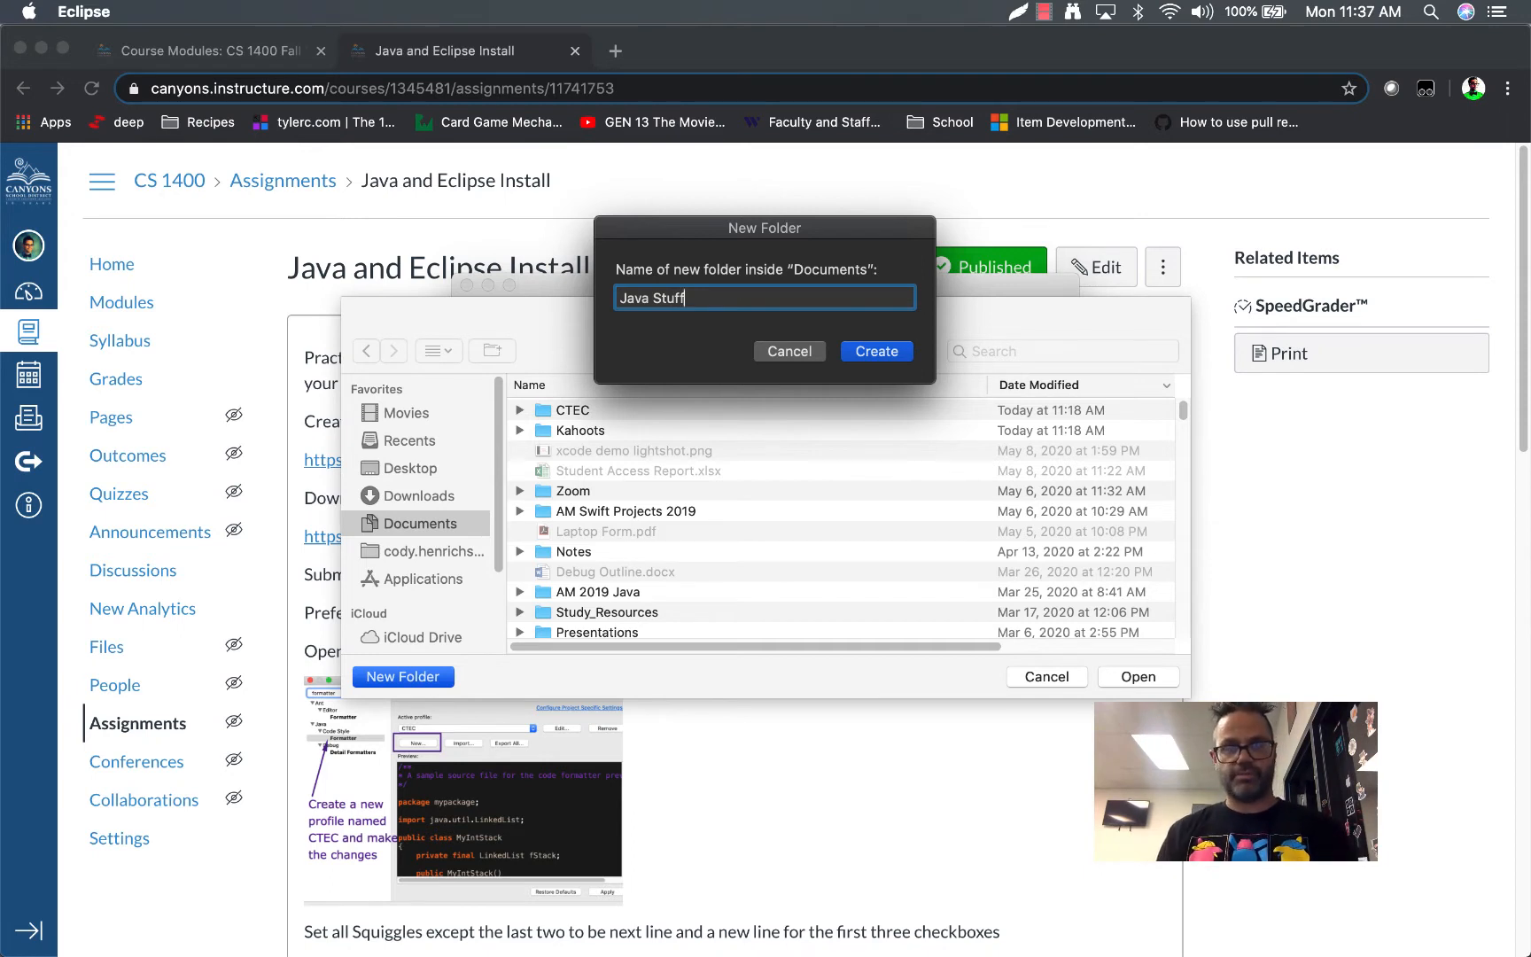
key("super+a")
type("CS ")
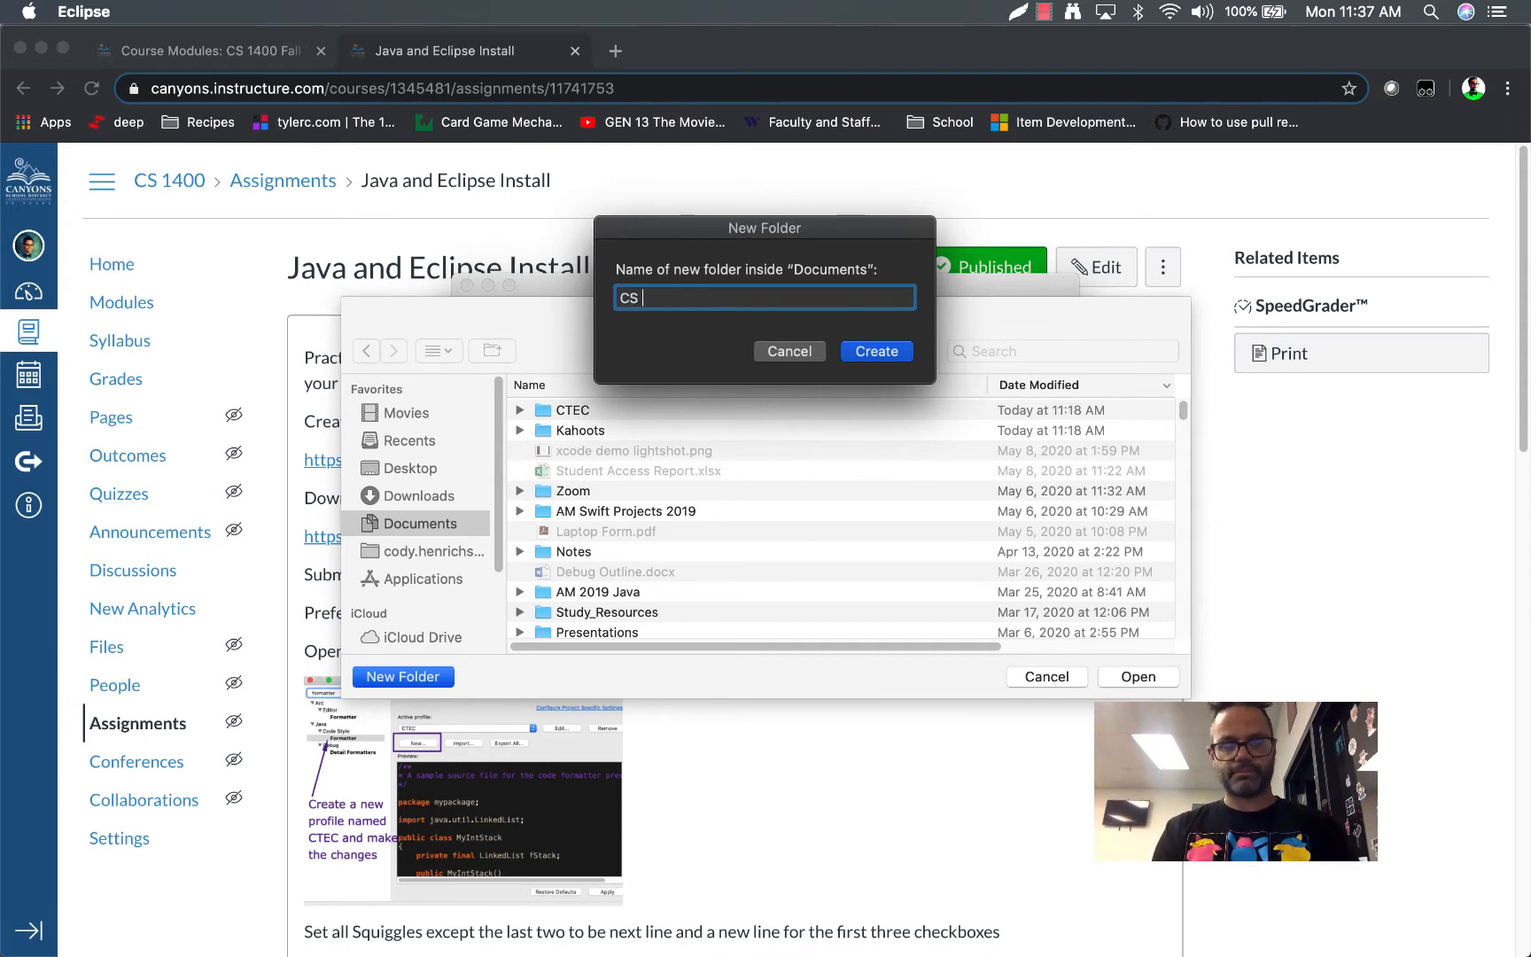
type("1400")
Create the new folder as CTEC Java and launch Eclipse with it as the workspace
key("super+a")
type("CT")
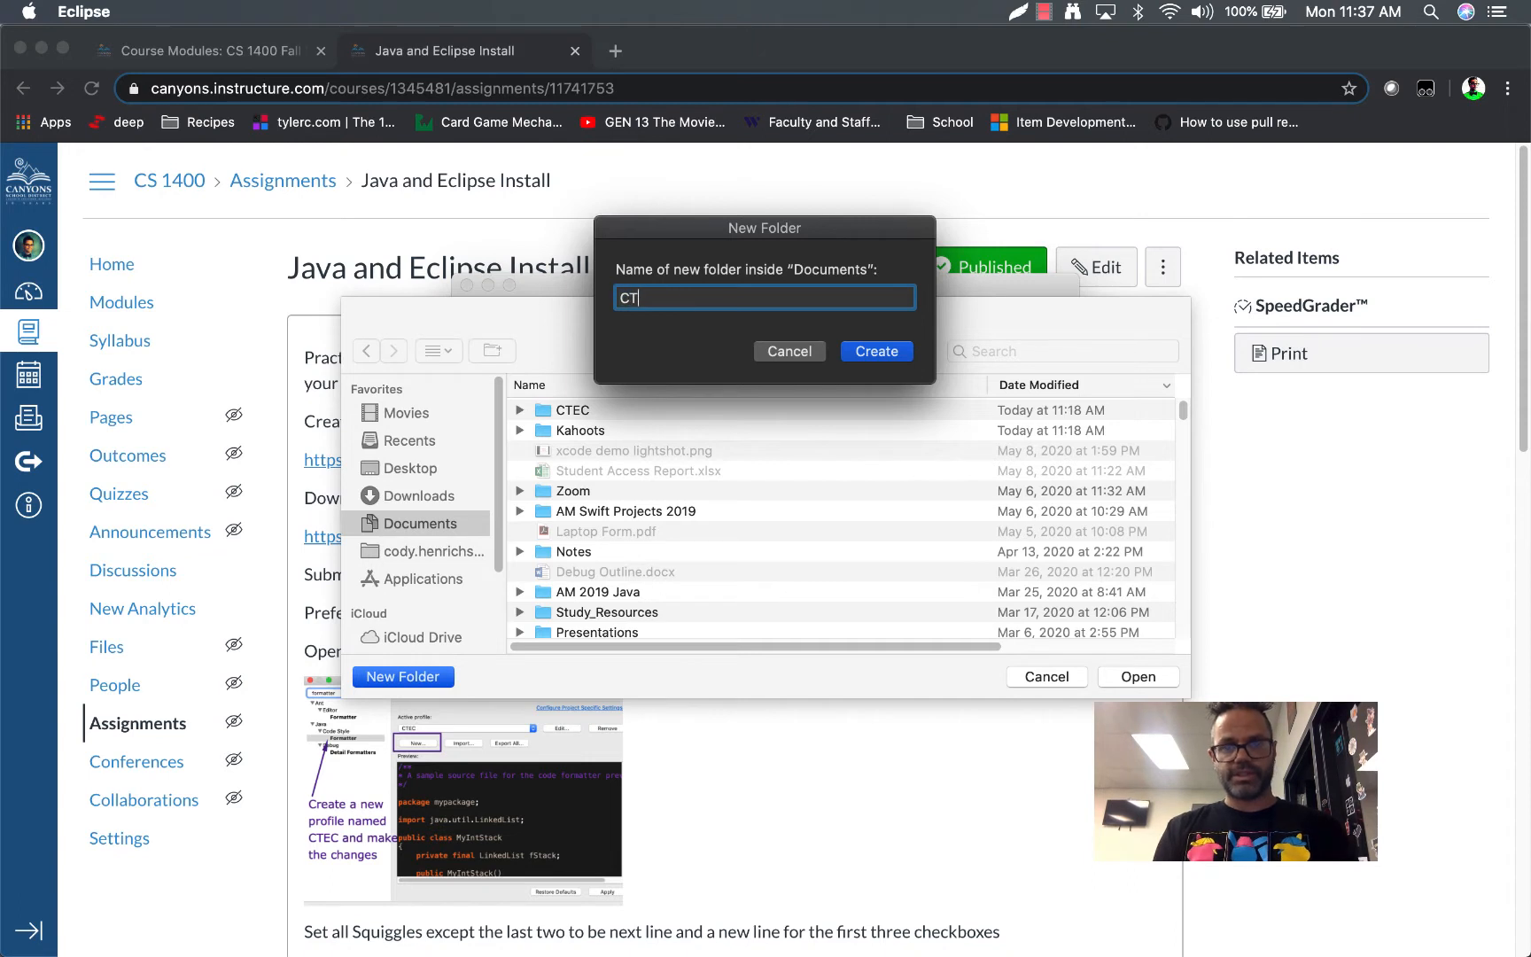
type("E C JA")
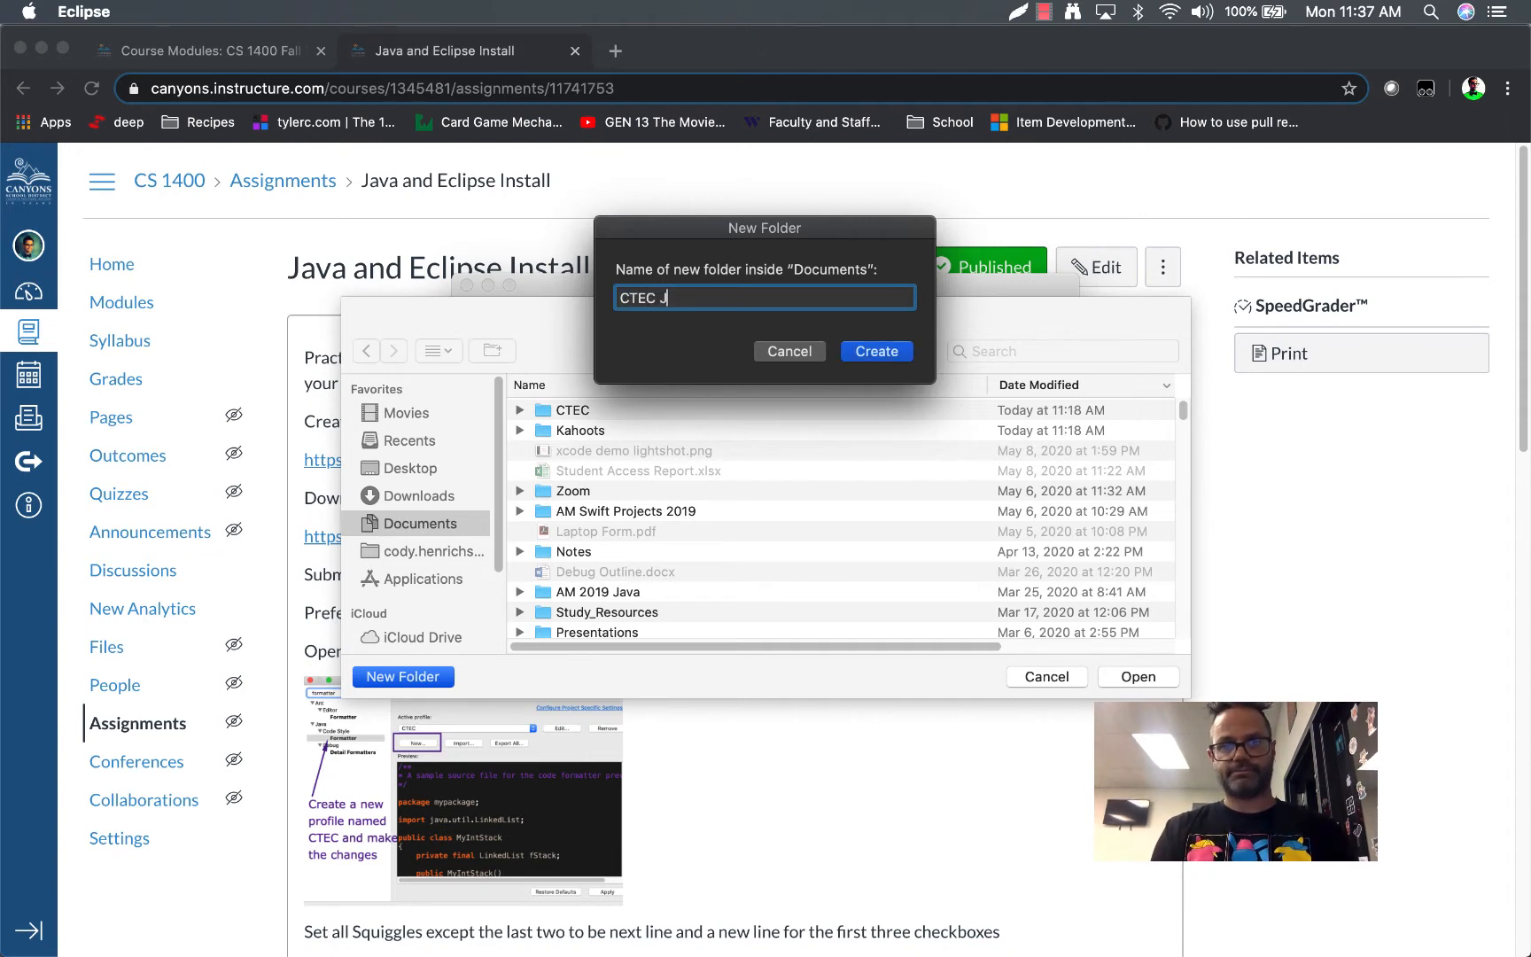
key("BackSpace")
type("ava")
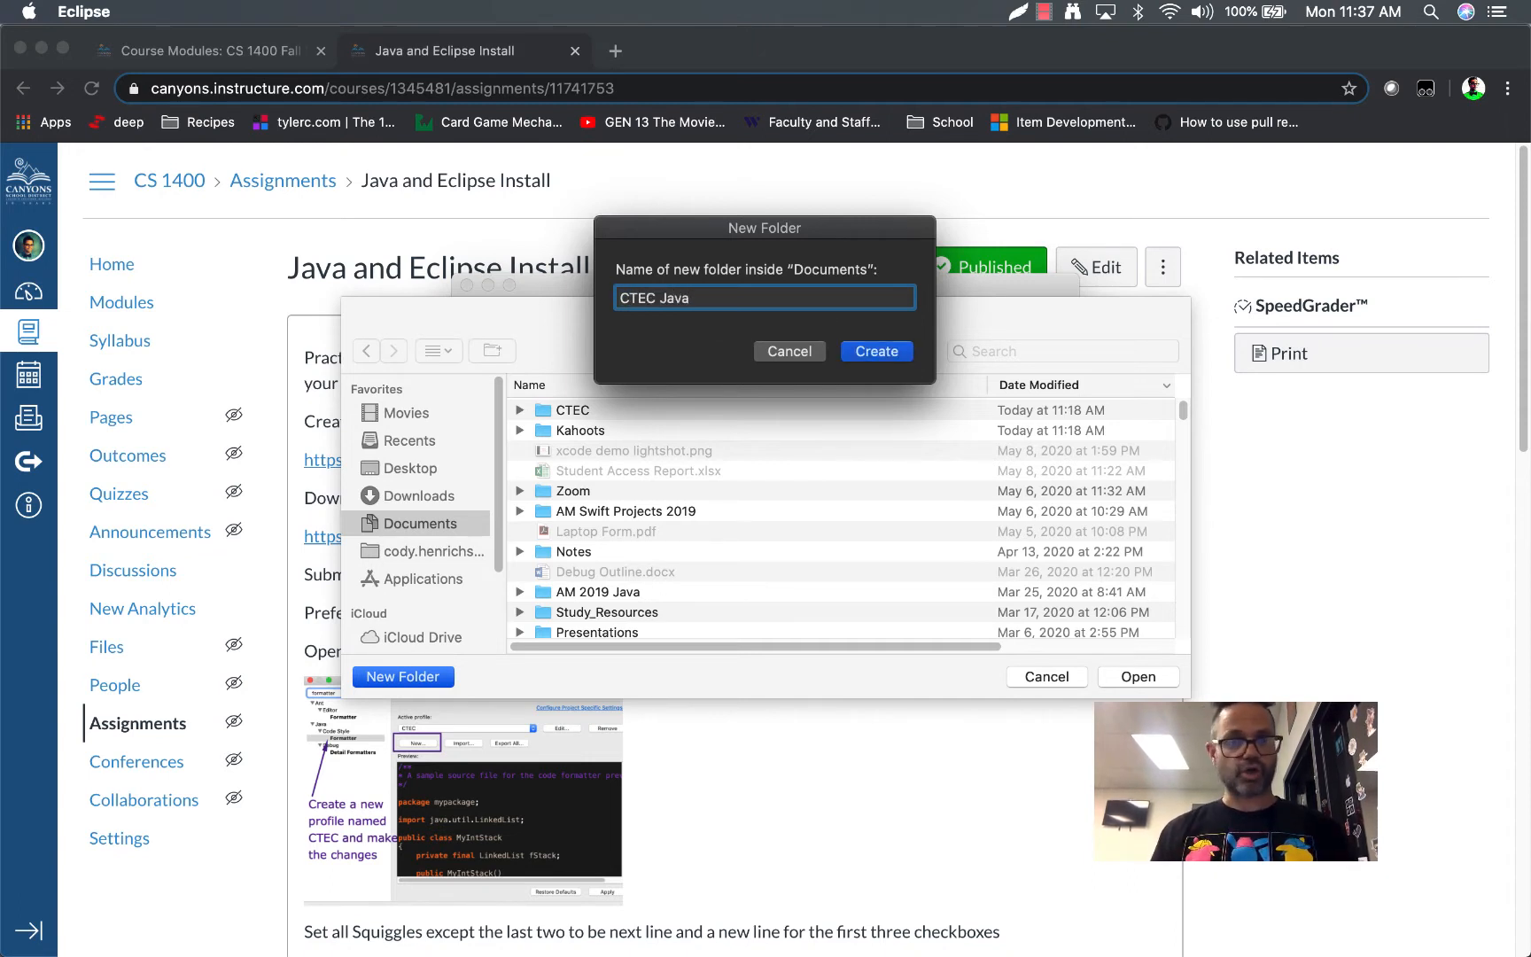
left_click(879, 351)
left_click(1126, 676)
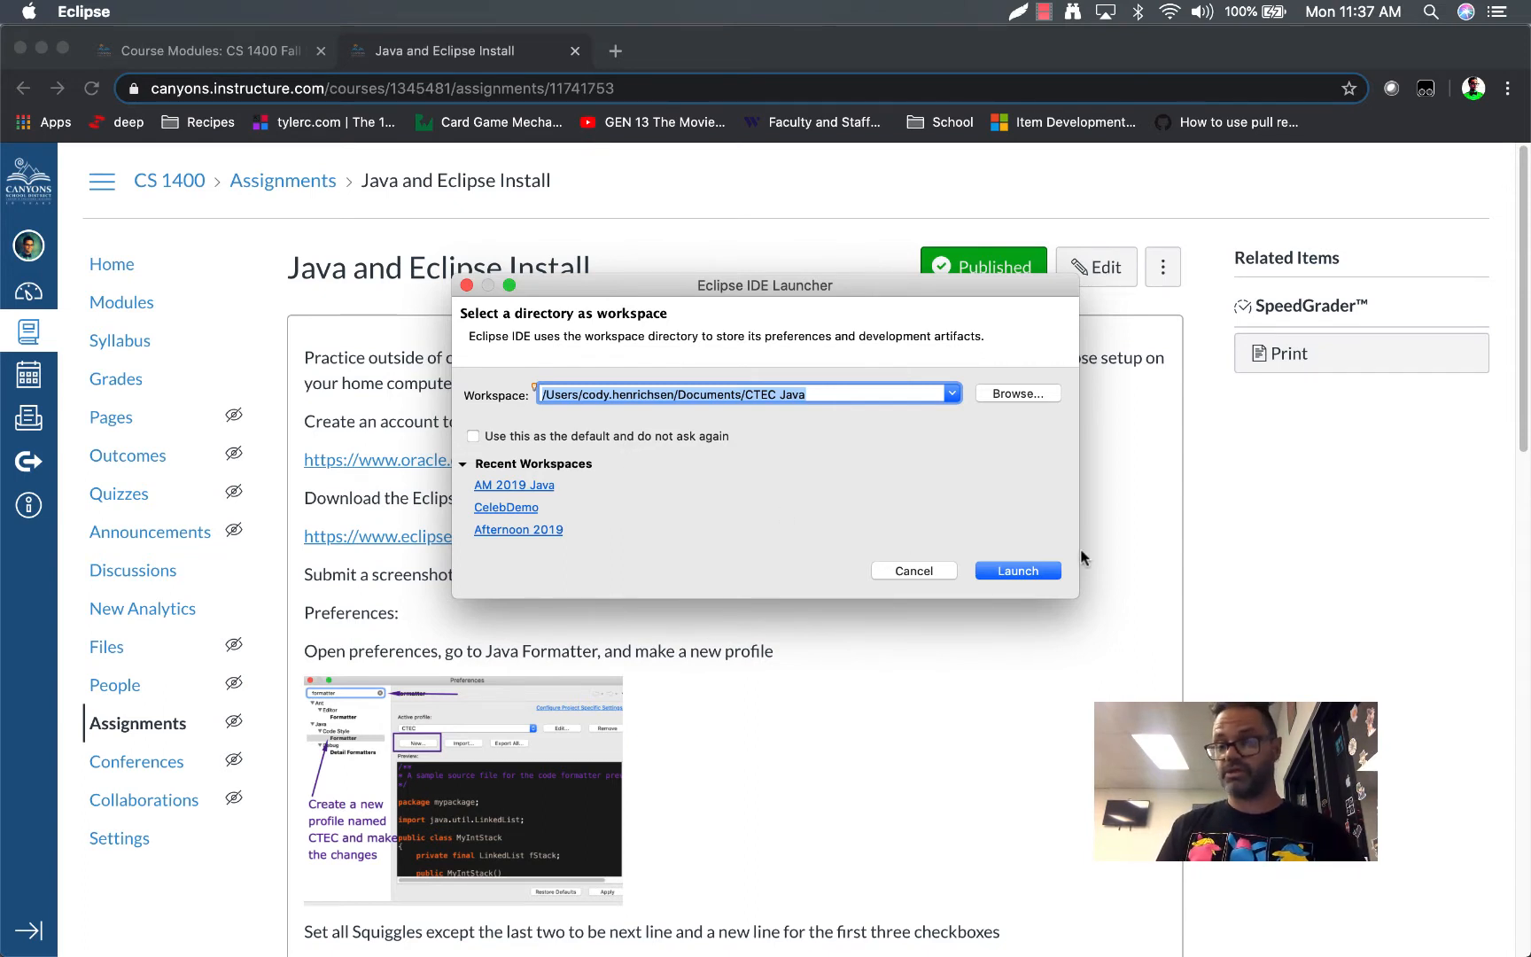
left_click(1031, 572)
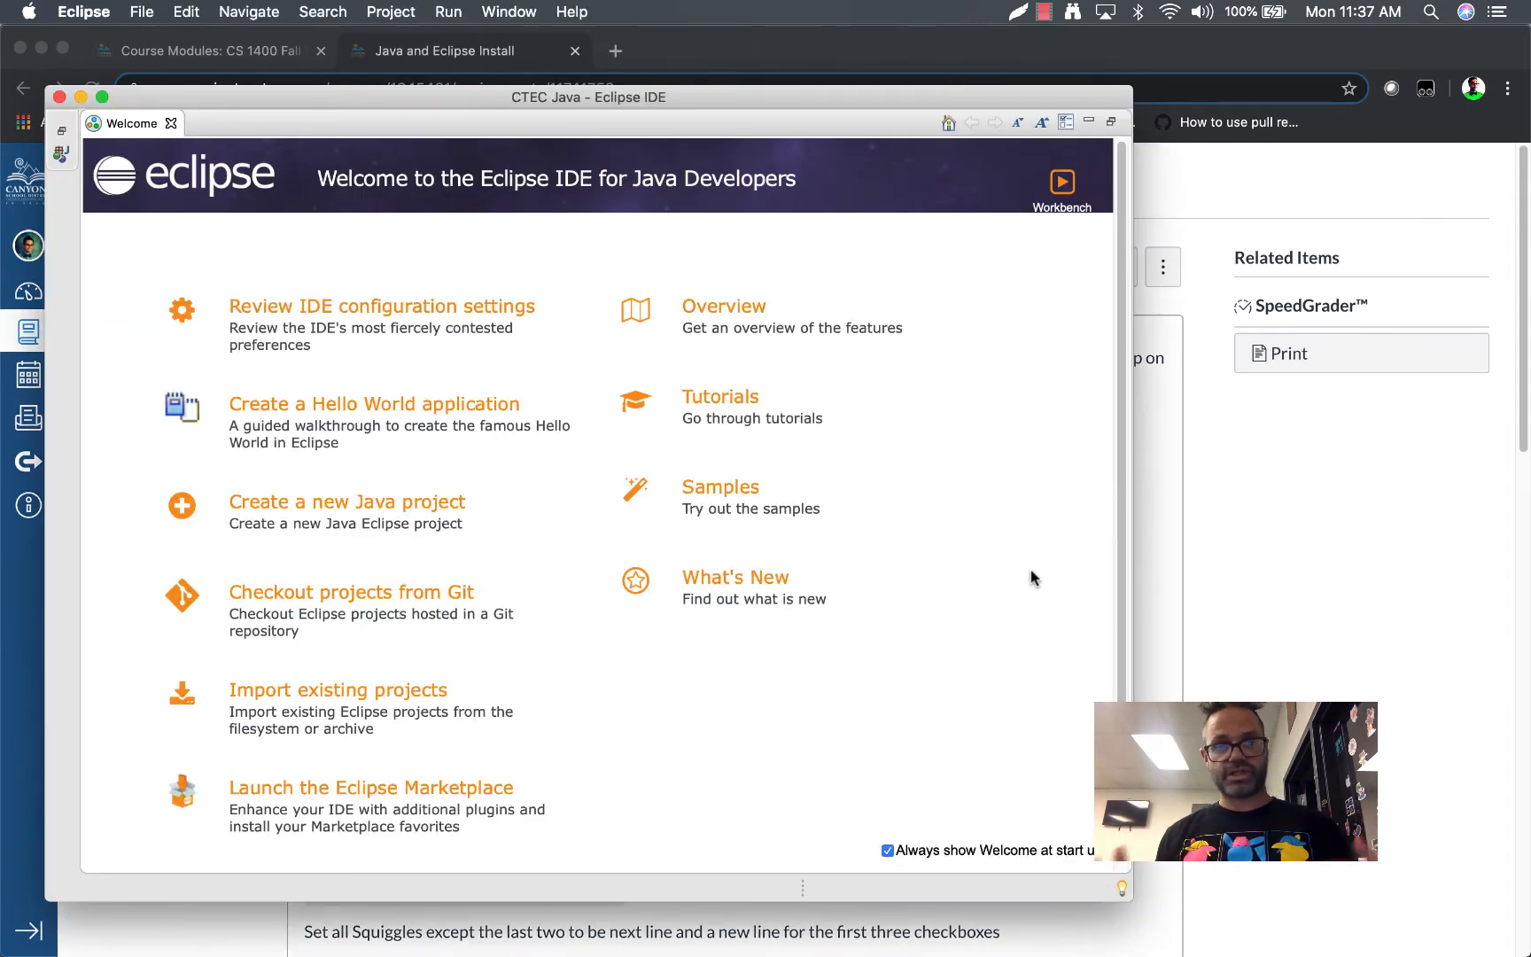
Turn off always showing Welcome at start up and close the Welcome page
left_click(886, 852)
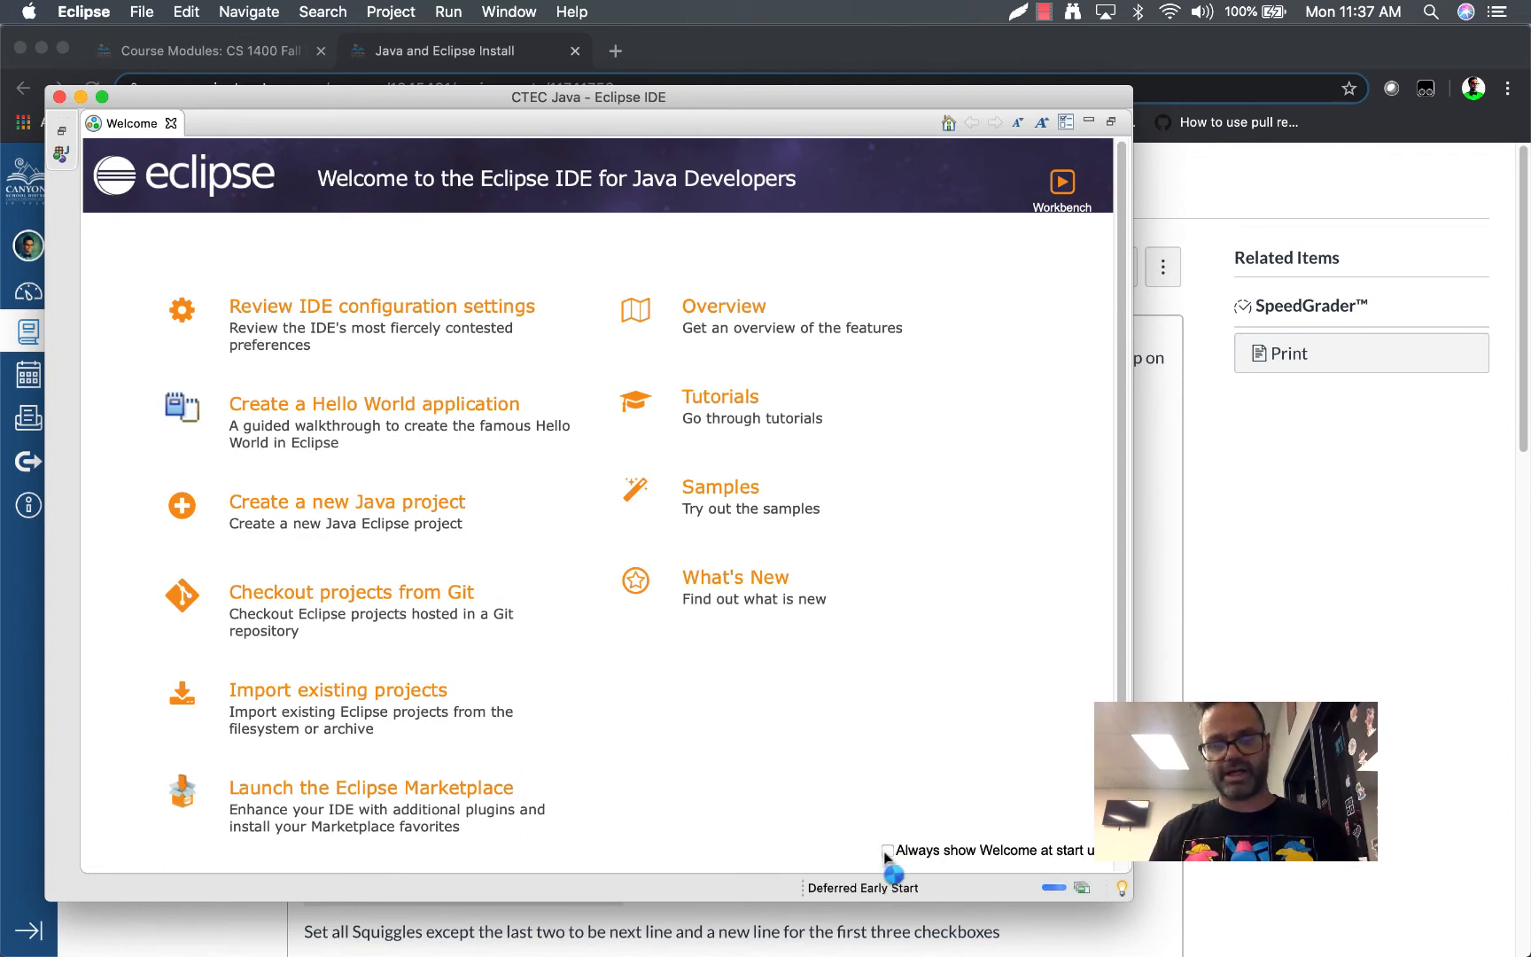
left_click(170, 124)
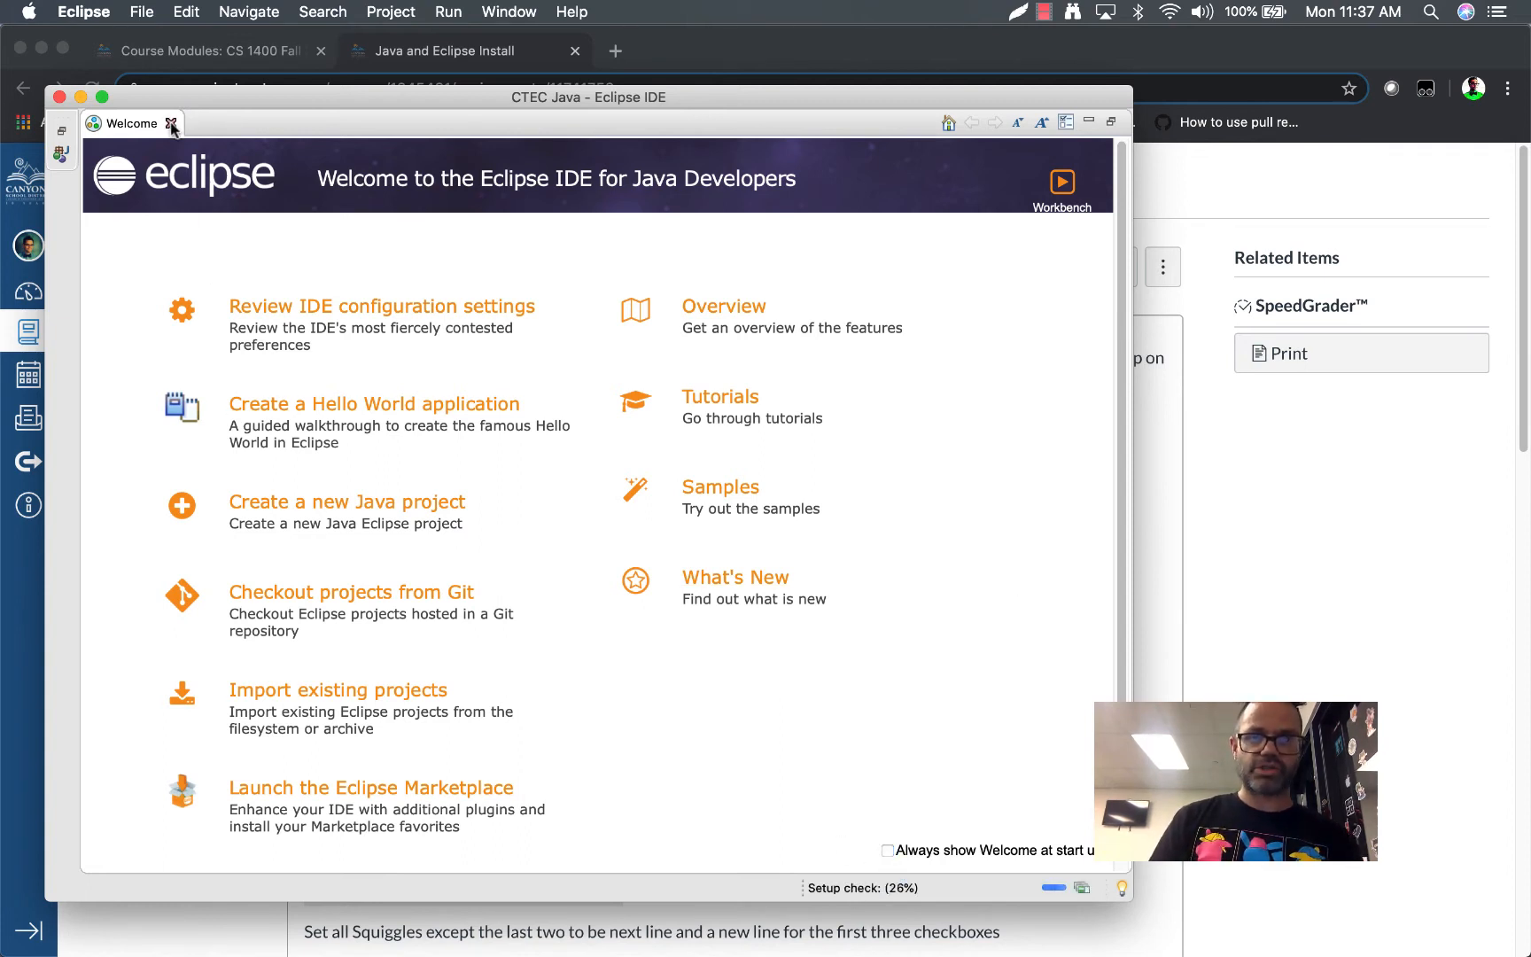
Make the Eclipse window full screen and close the Task List and Outline views
left_click(101, 97)
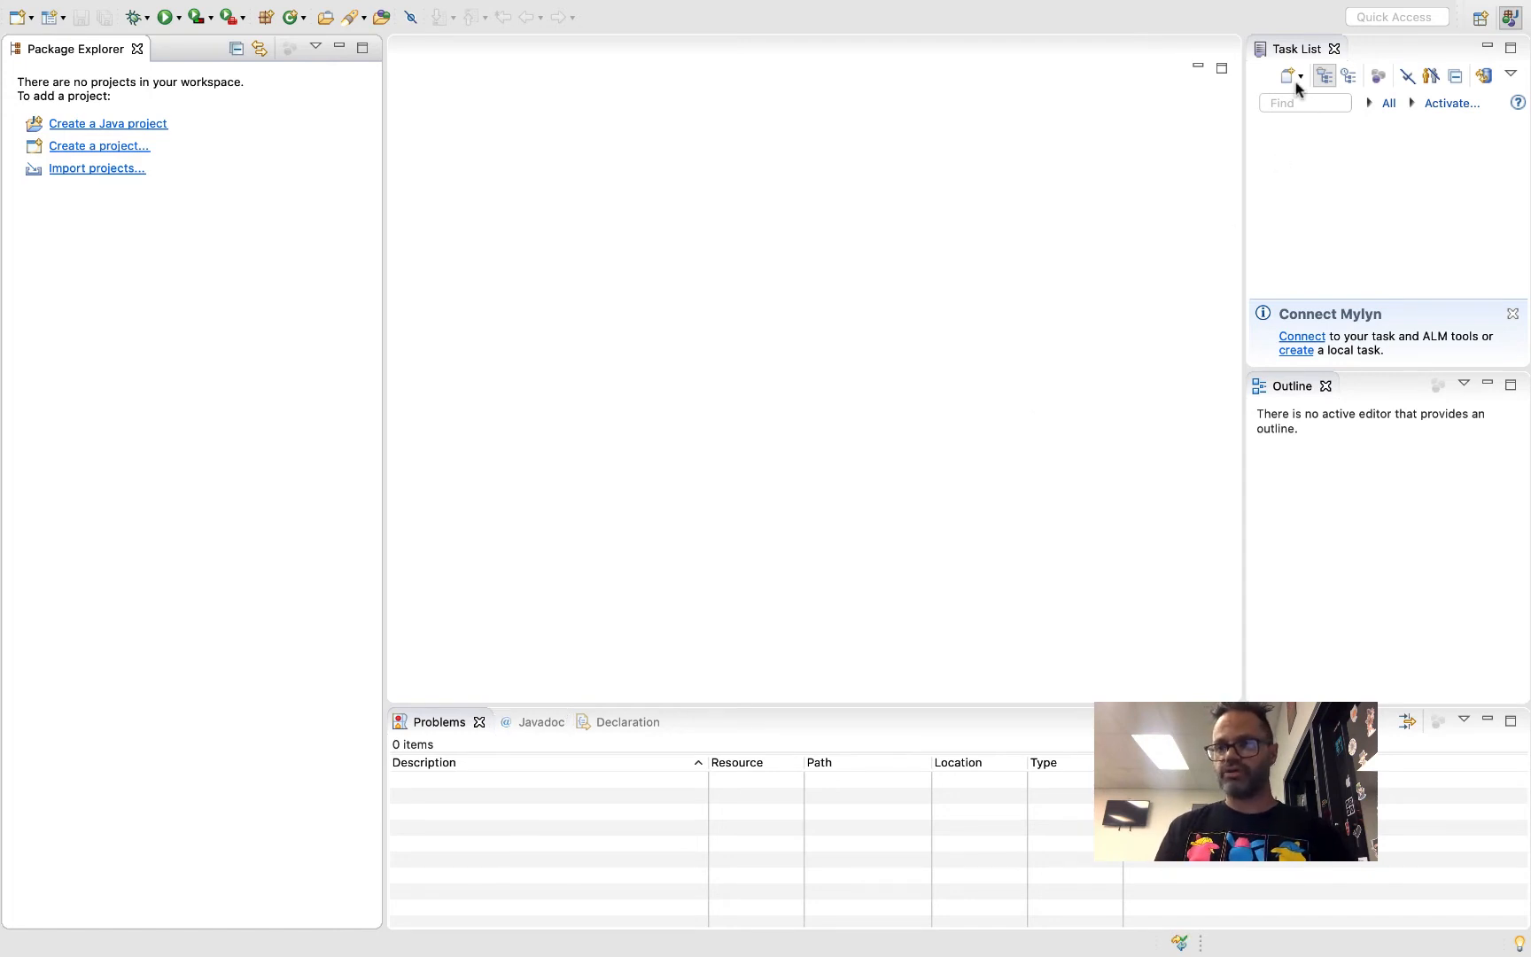
left_click(1334, 48)
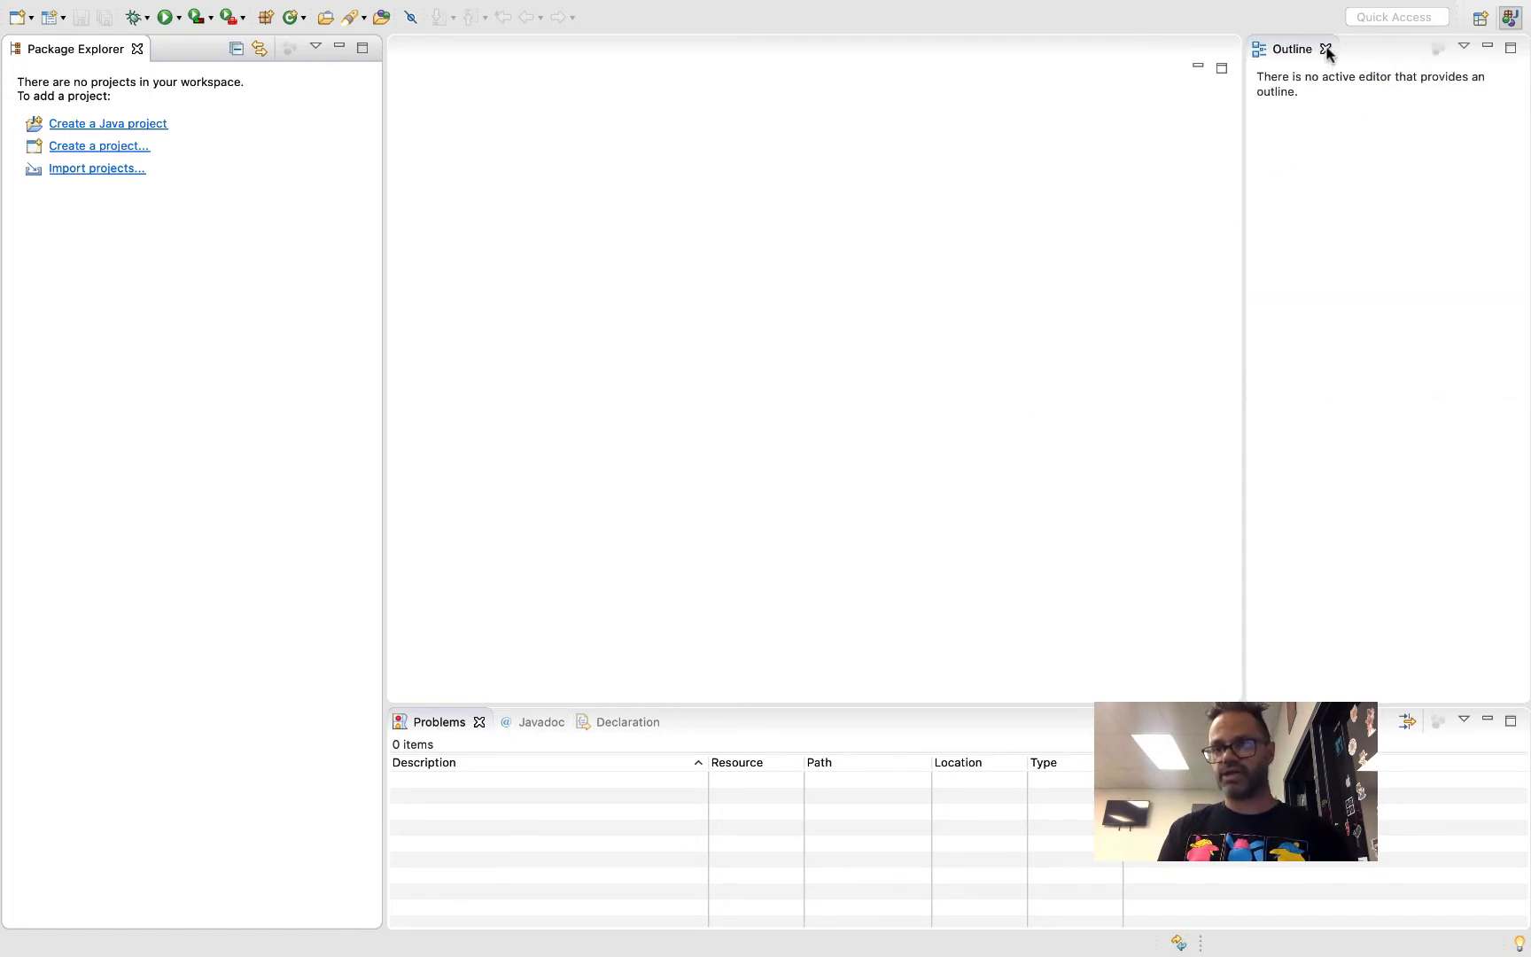
left_click(1325, 49)
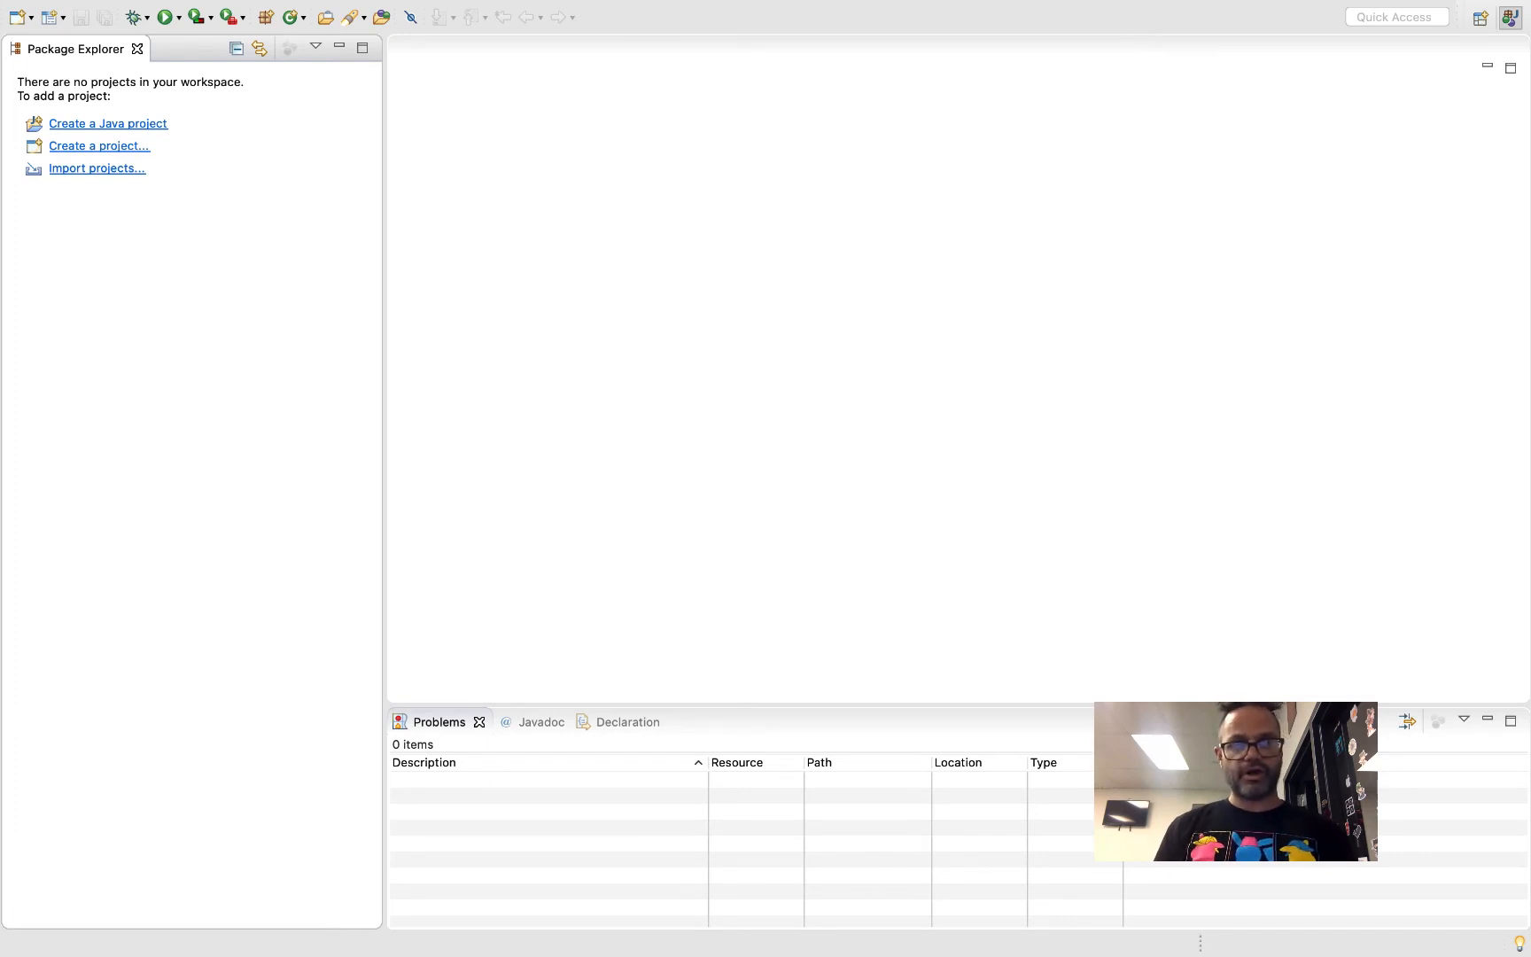
Open the Java code style Formatter page in the Eclipse preferences
mouse_move(720, 5)
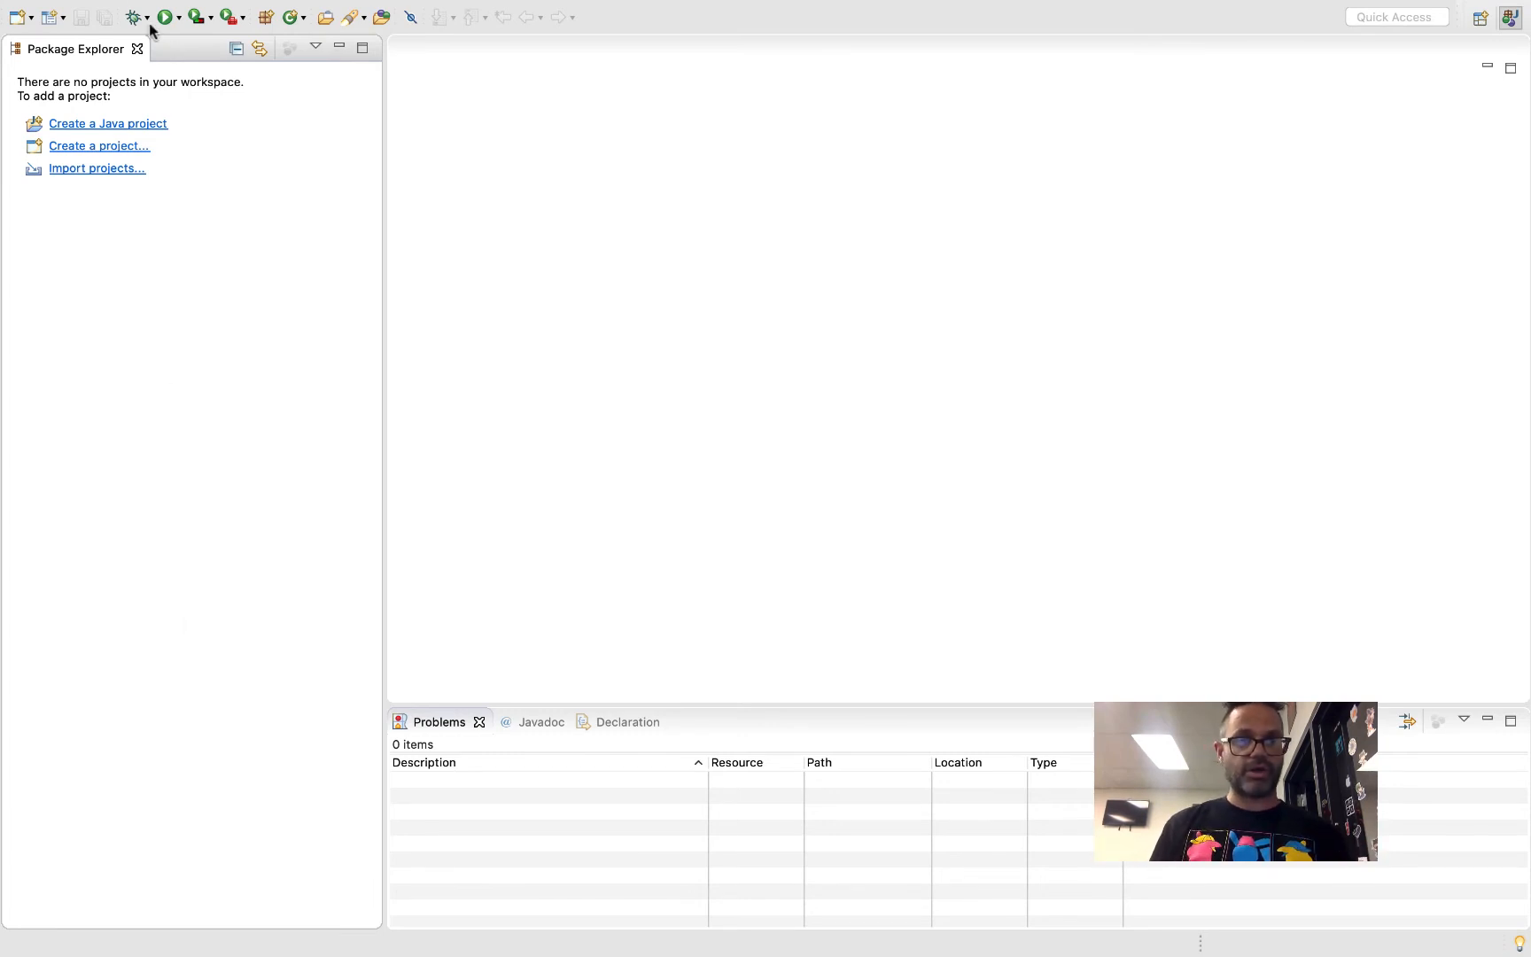
left_click(96, 12)
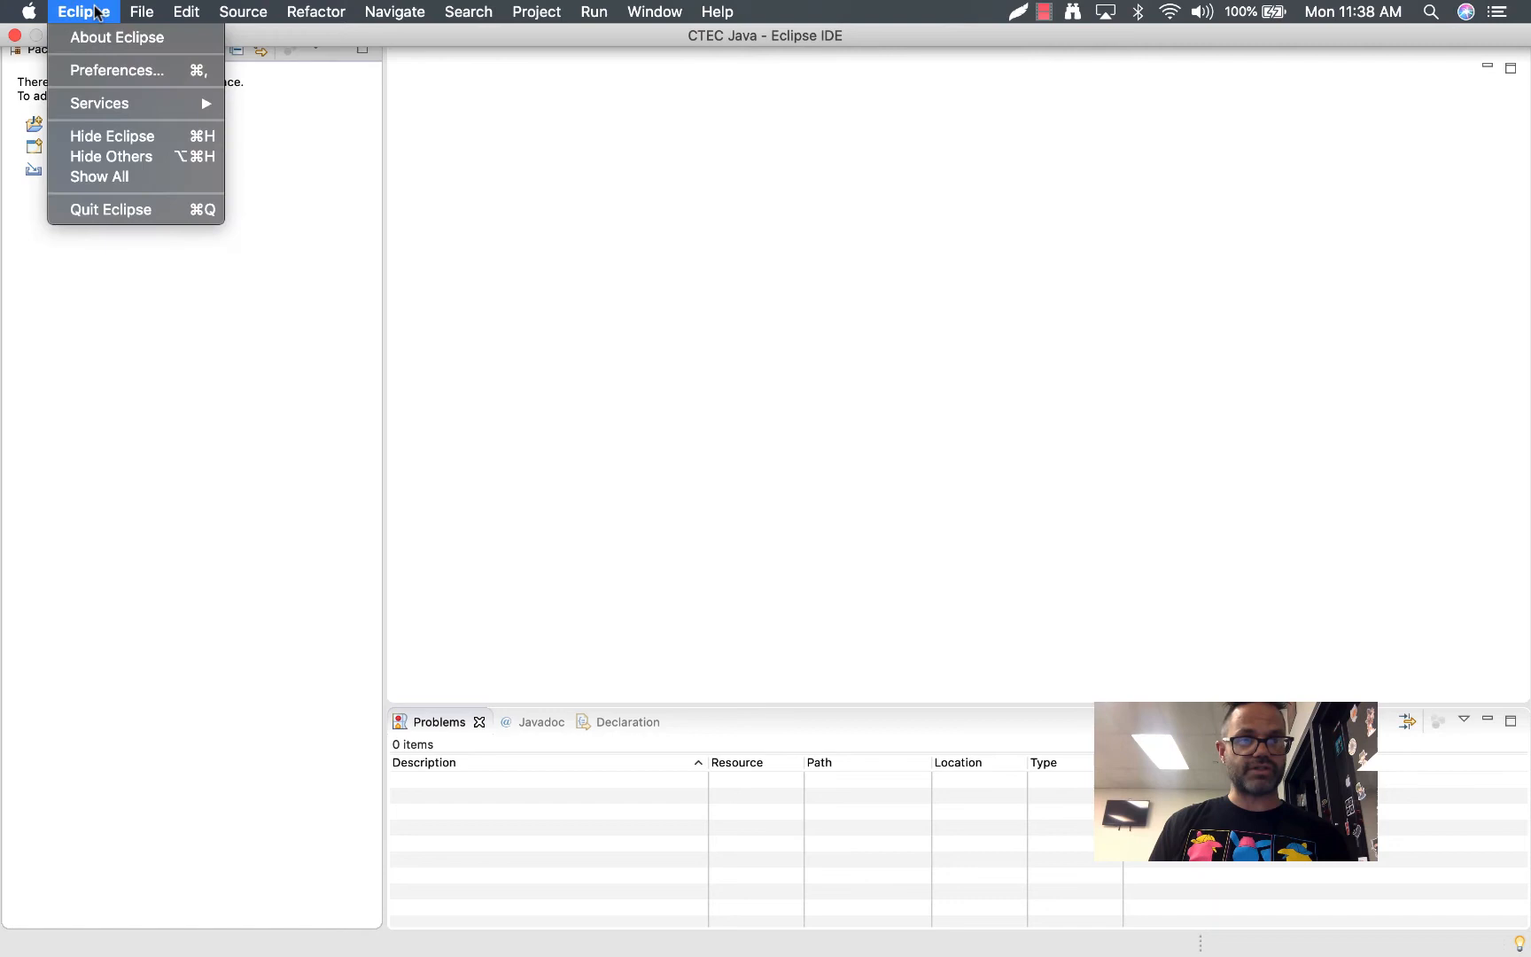
left_click(114, 78)
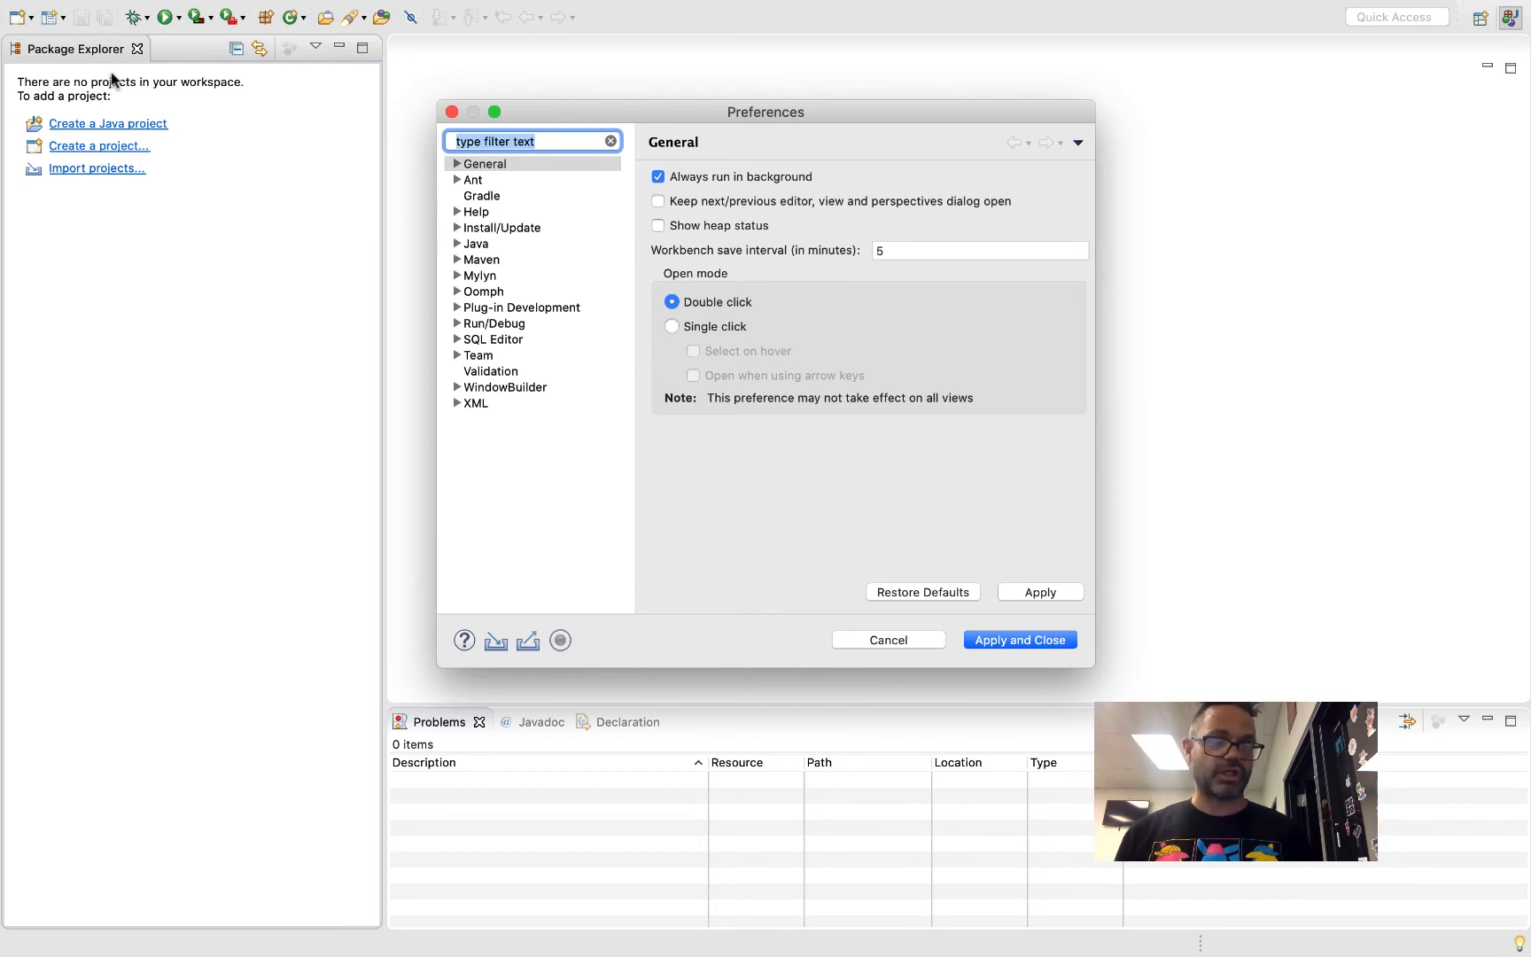
left_click(458, 243)
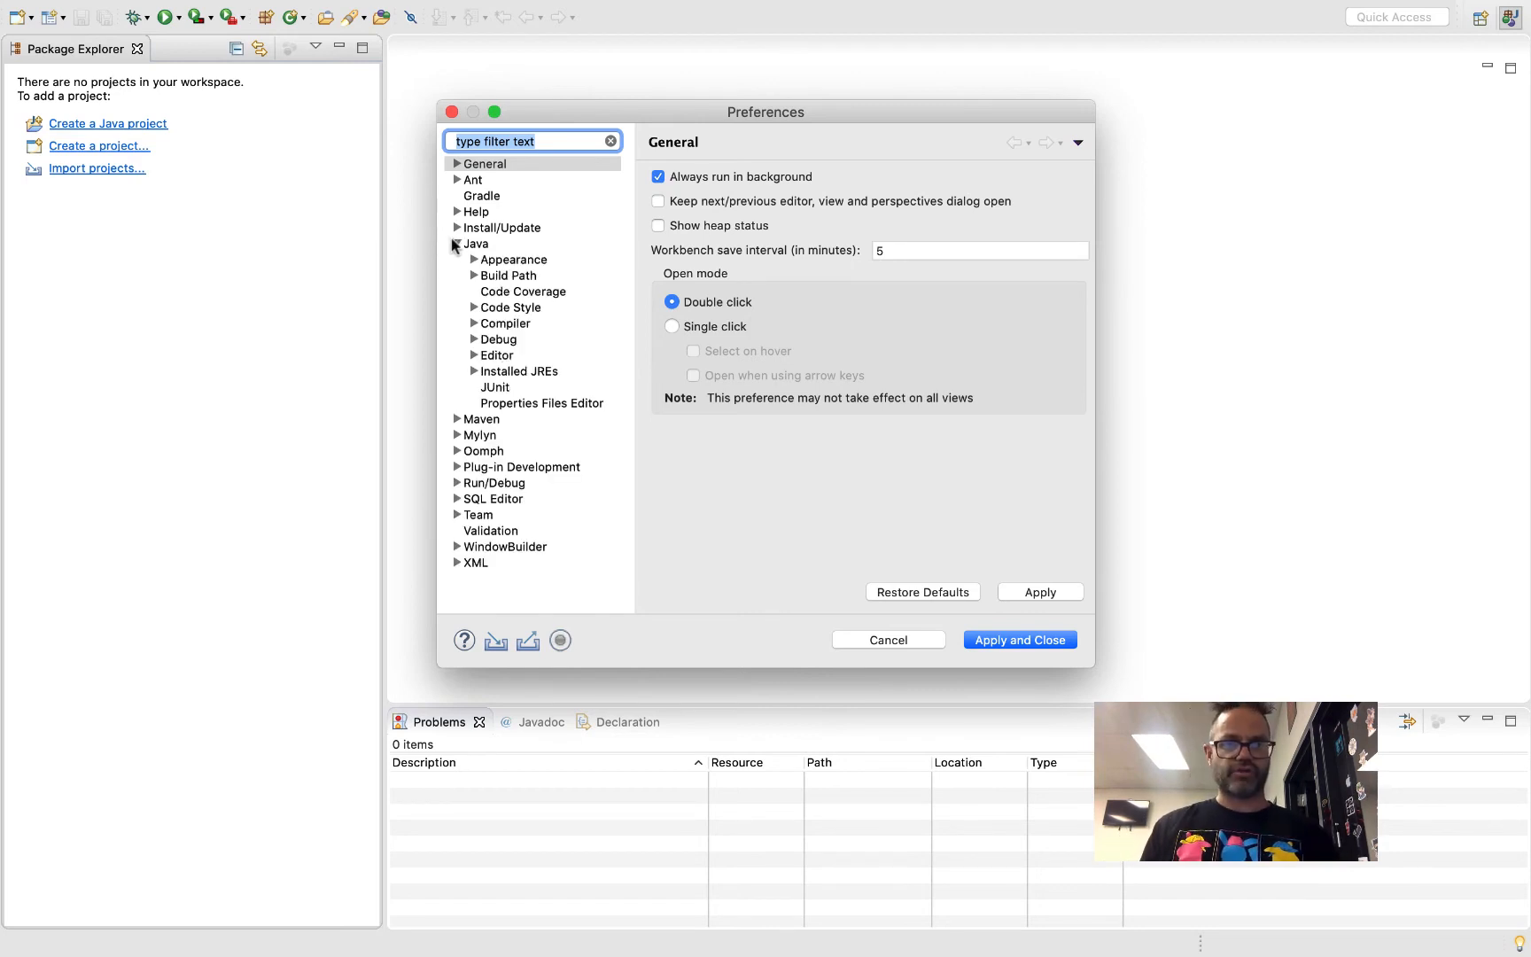
left_click(474, 308)
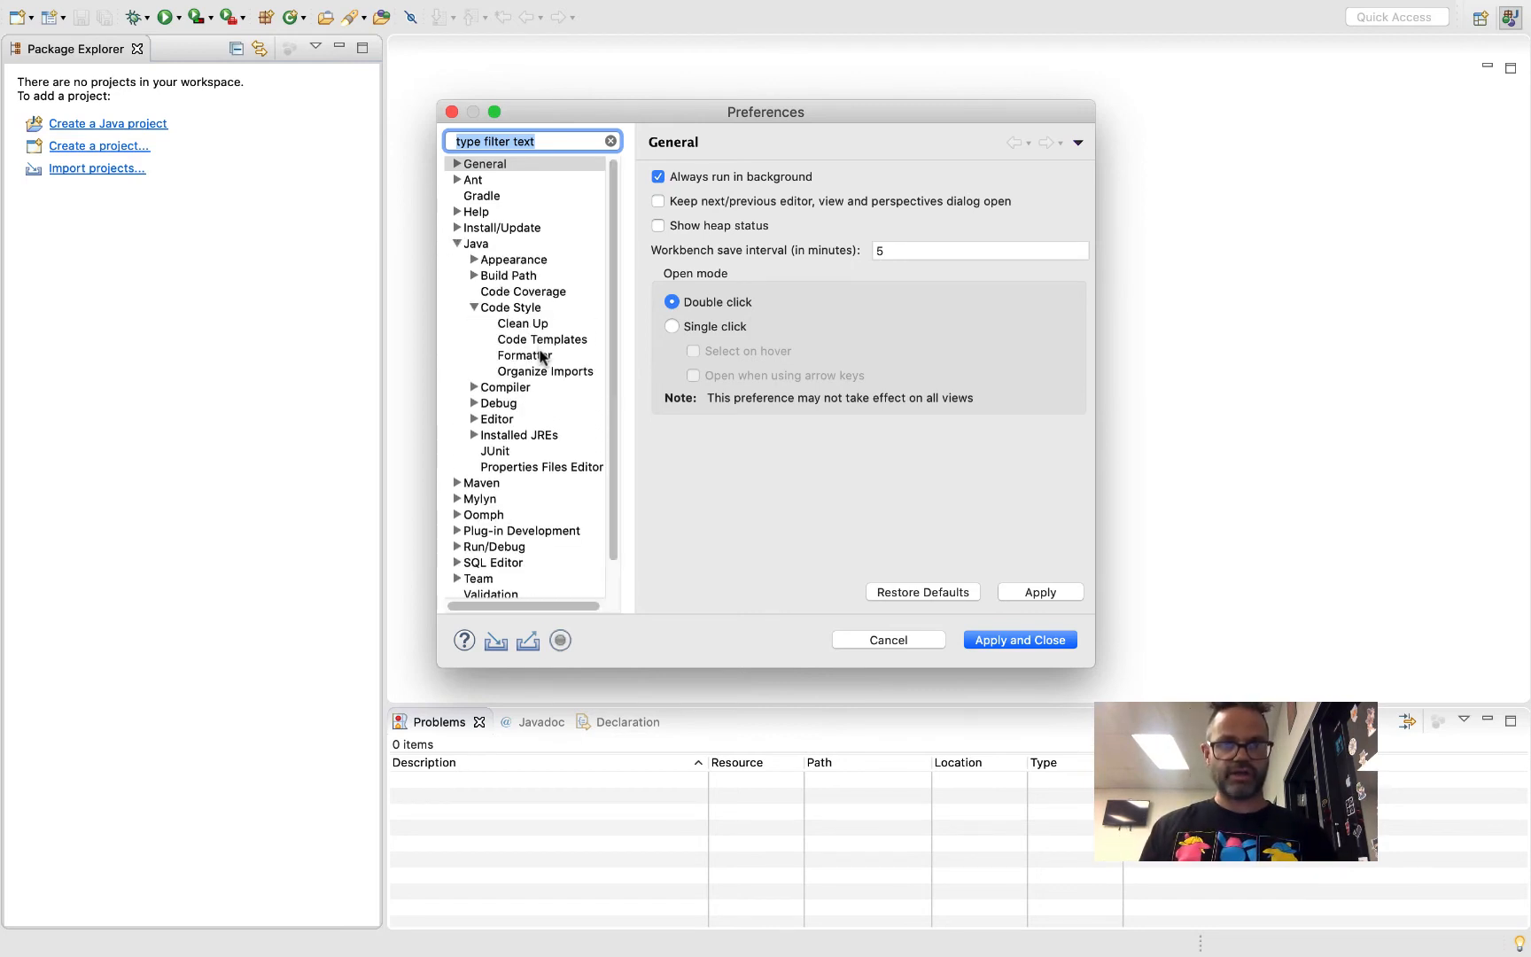
left_click(526, 358)
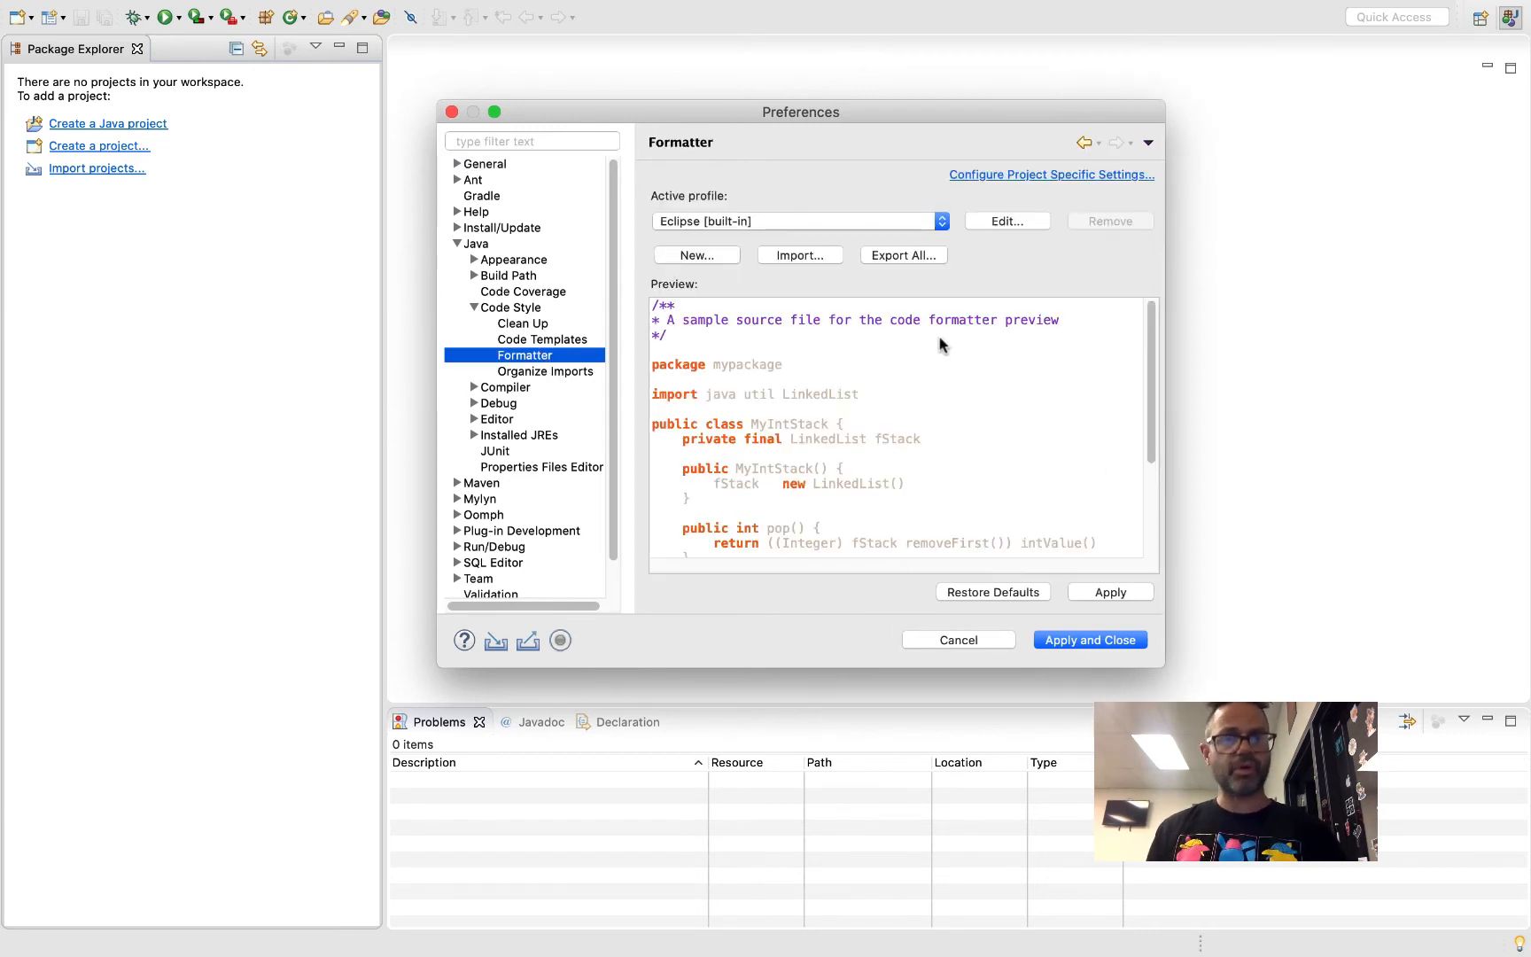
Create a formatter profile named CTEC Java based on Eclipse [built-in] and open it for editing
left_click(726, 255)
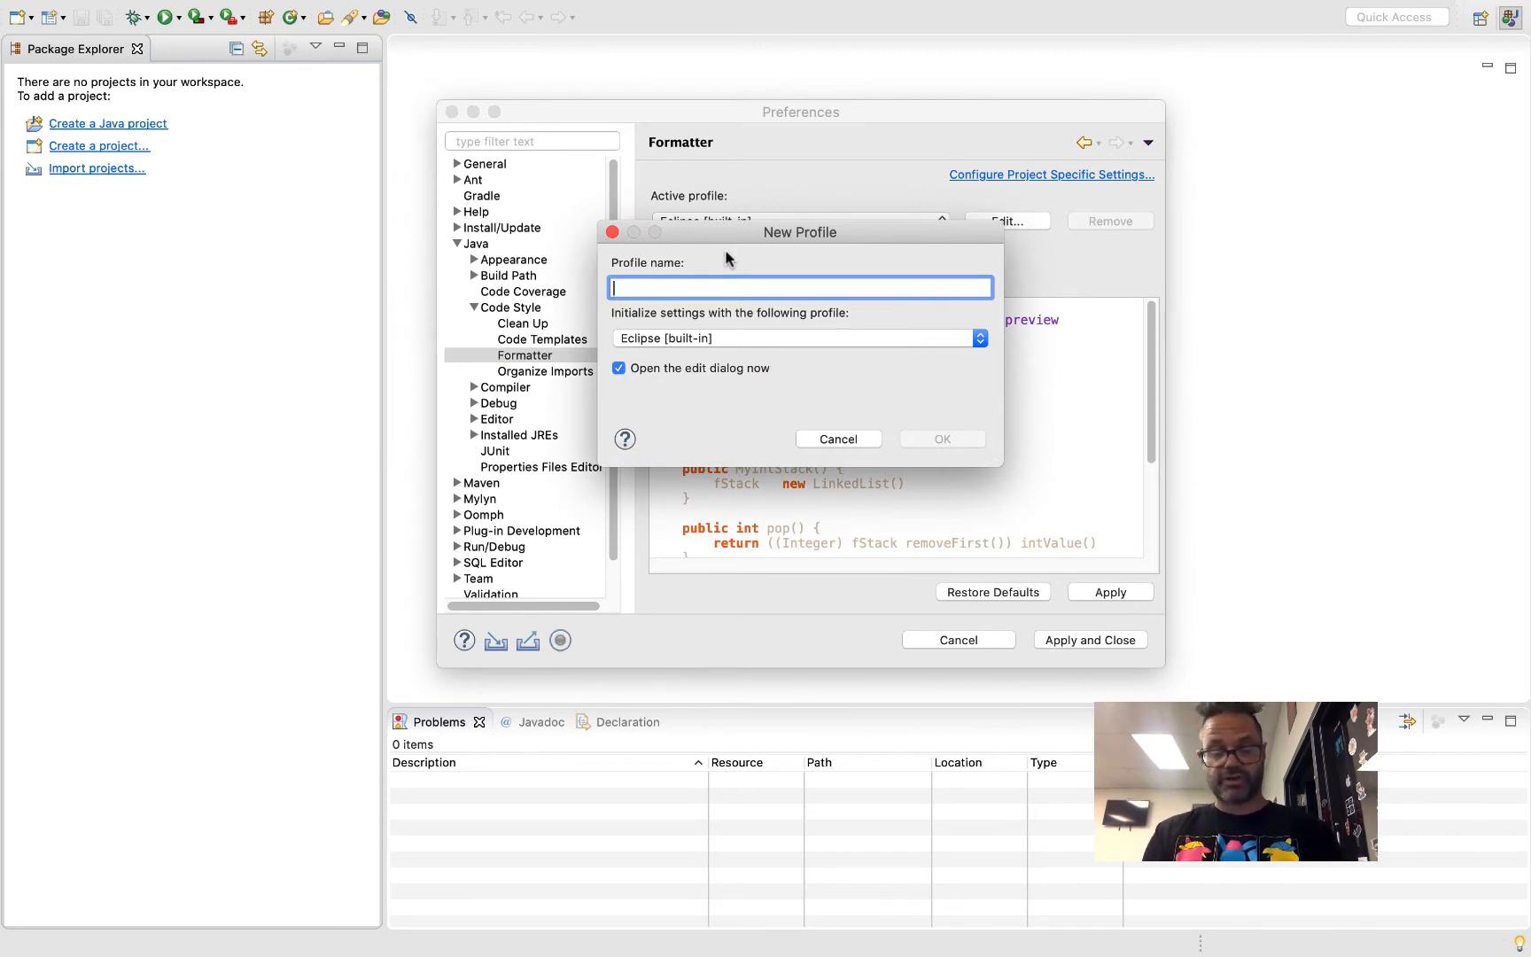
type("CTEC Java")
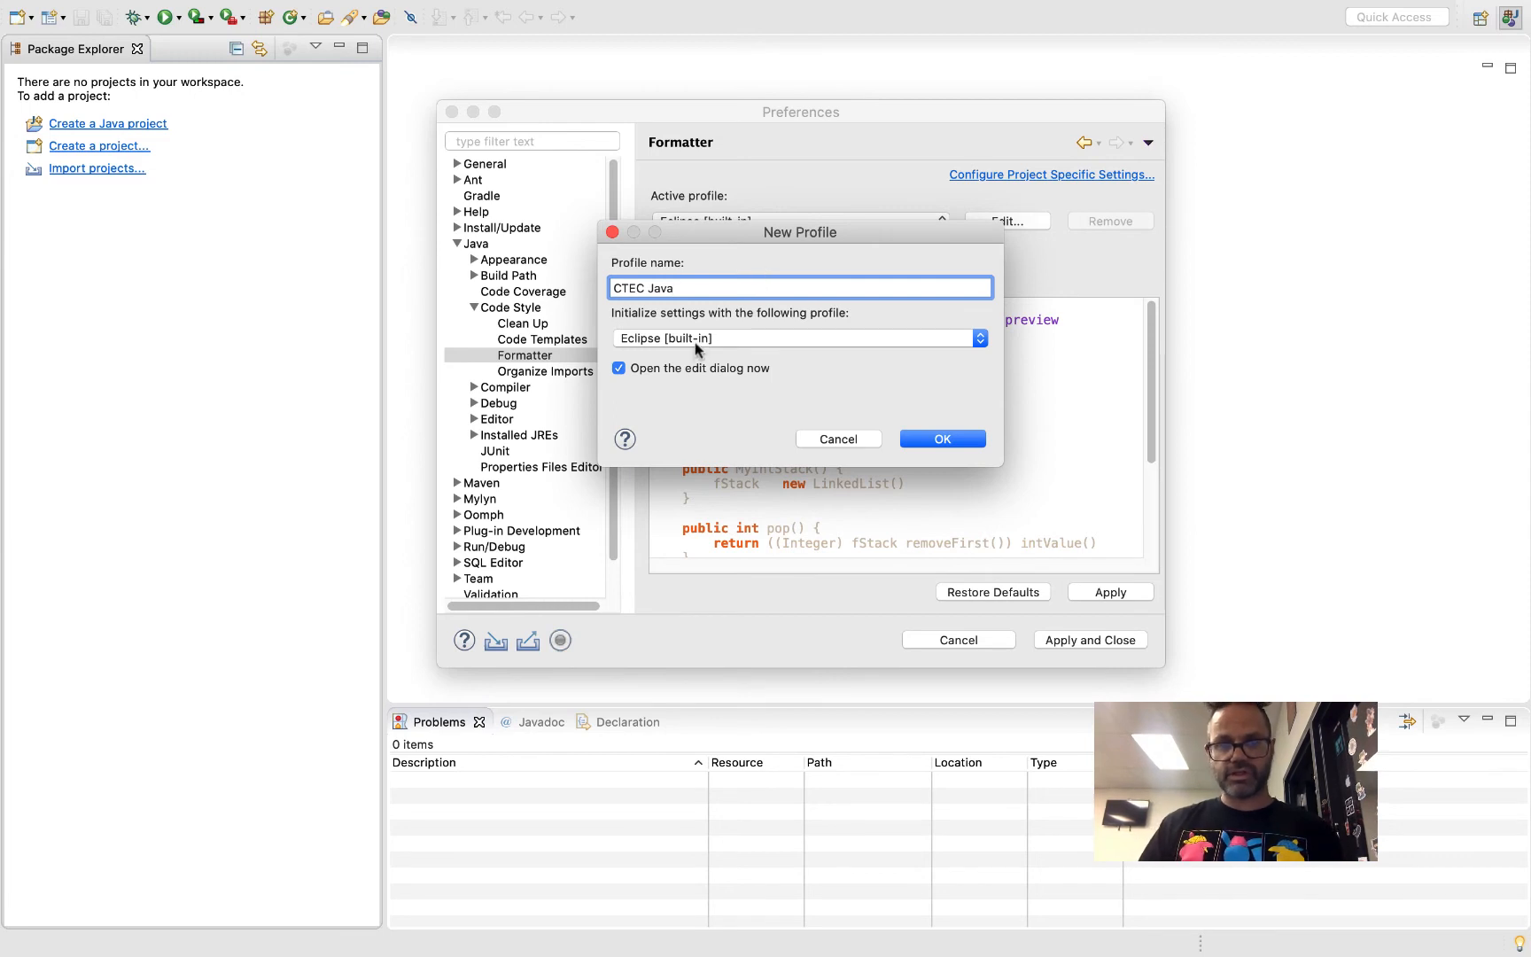
left_click(955, 438)
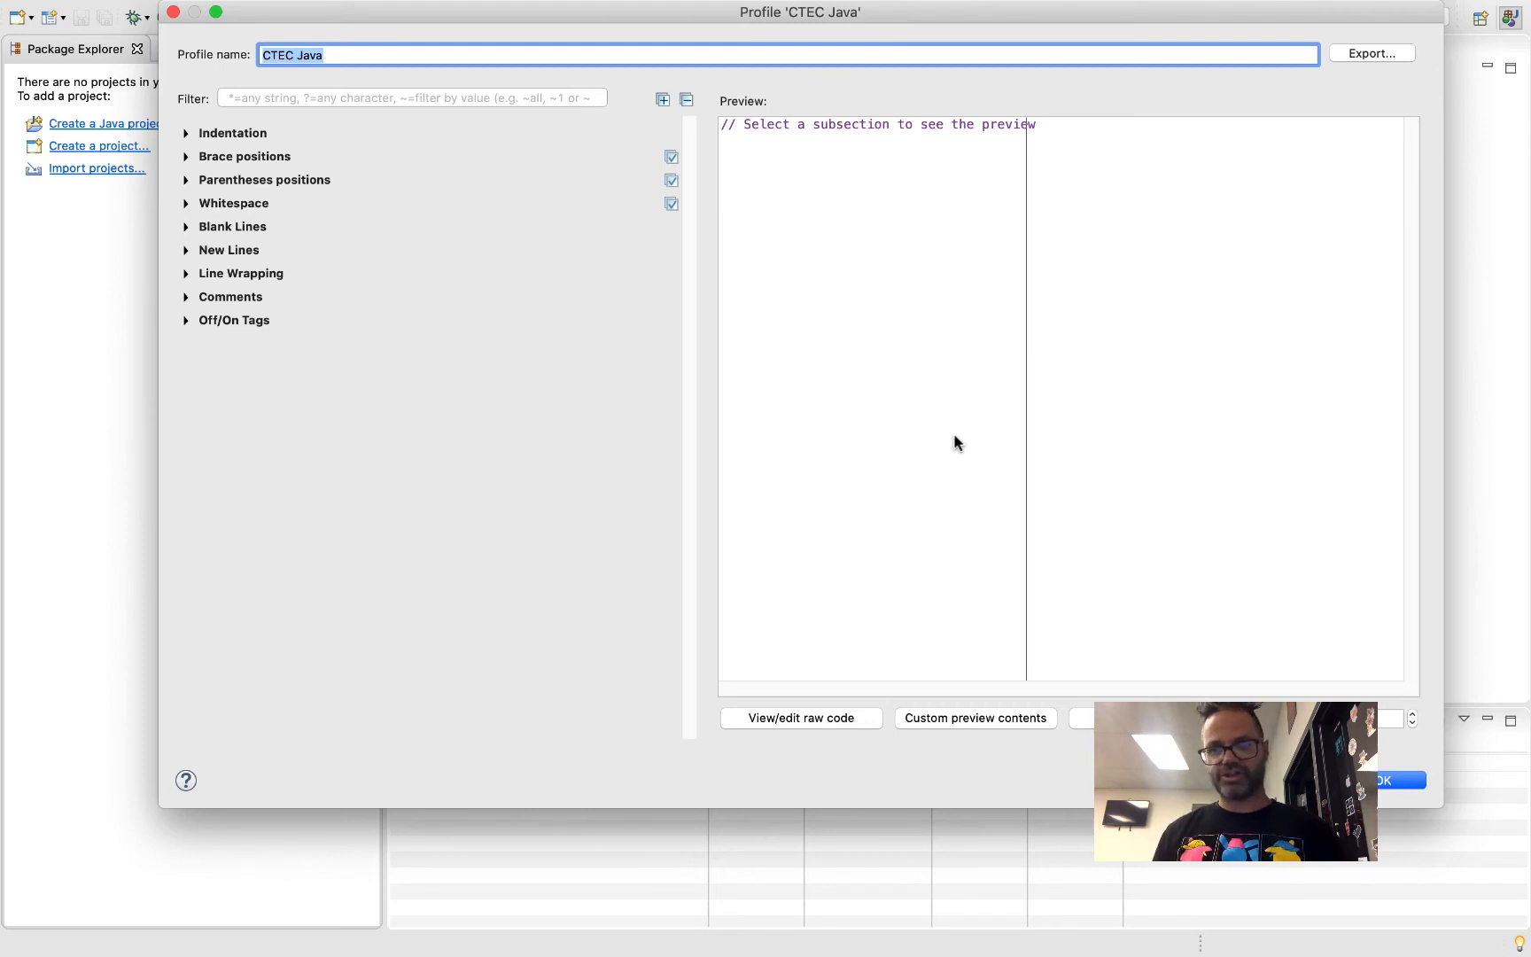
Set the brace positions of class or interface, anonymous class, constructor and method declarations to Next line
left_click(186, 161)
left_click(186, 159)
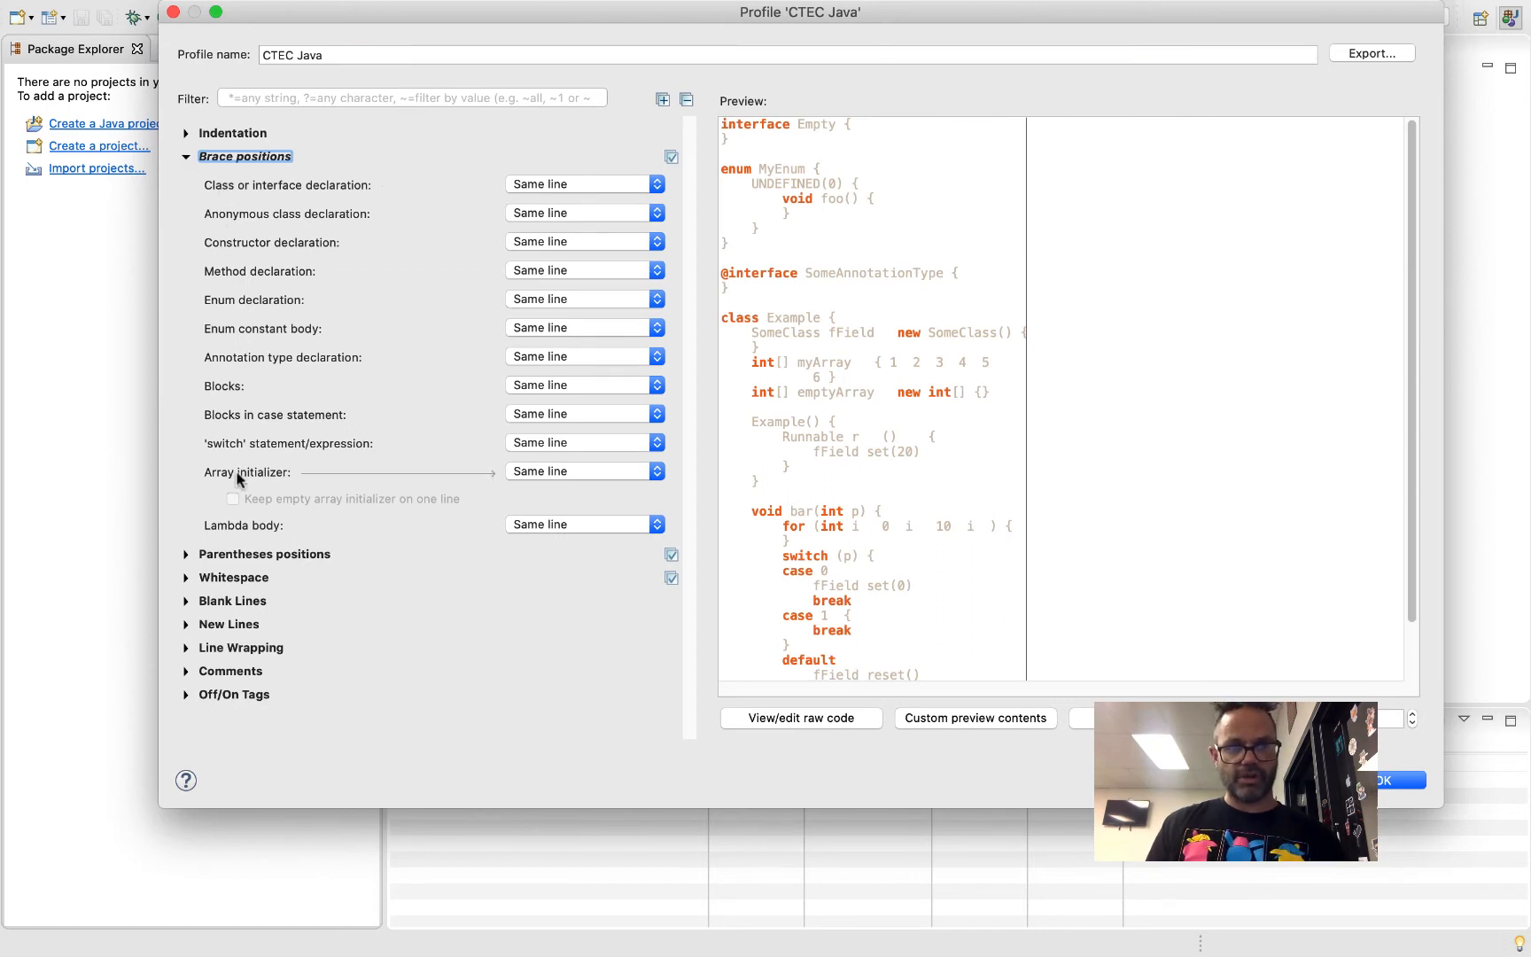
left_click(537, 185)
left_click(547, 203)
left_click(531, 214)
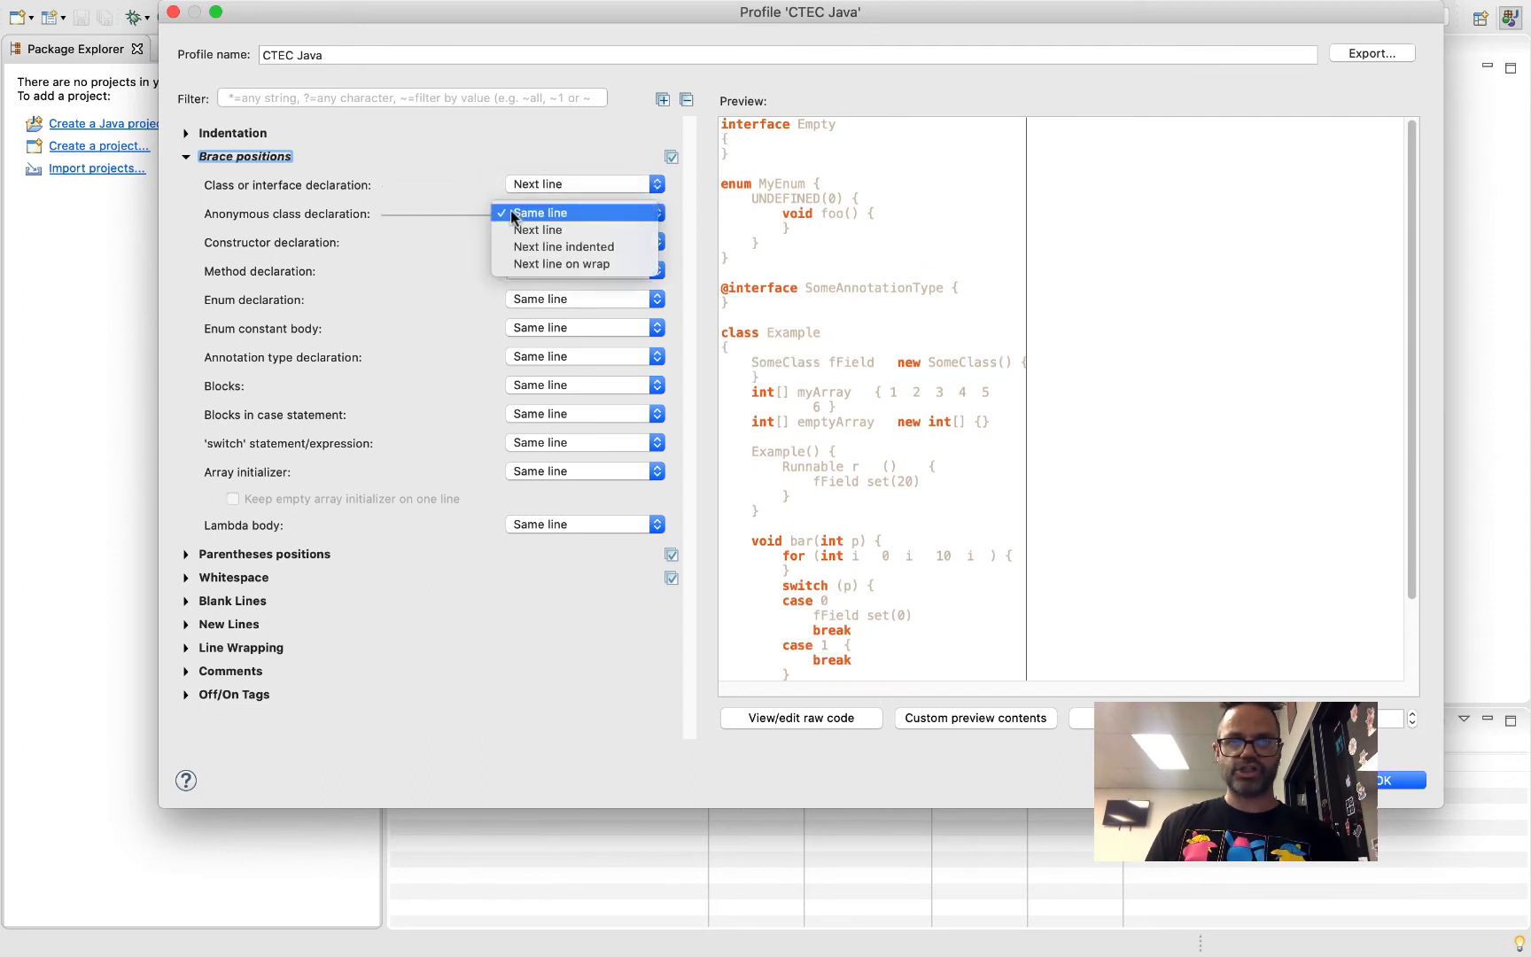
left_click(532, 229)
left_click(534, 253)
left_click(534, 259)
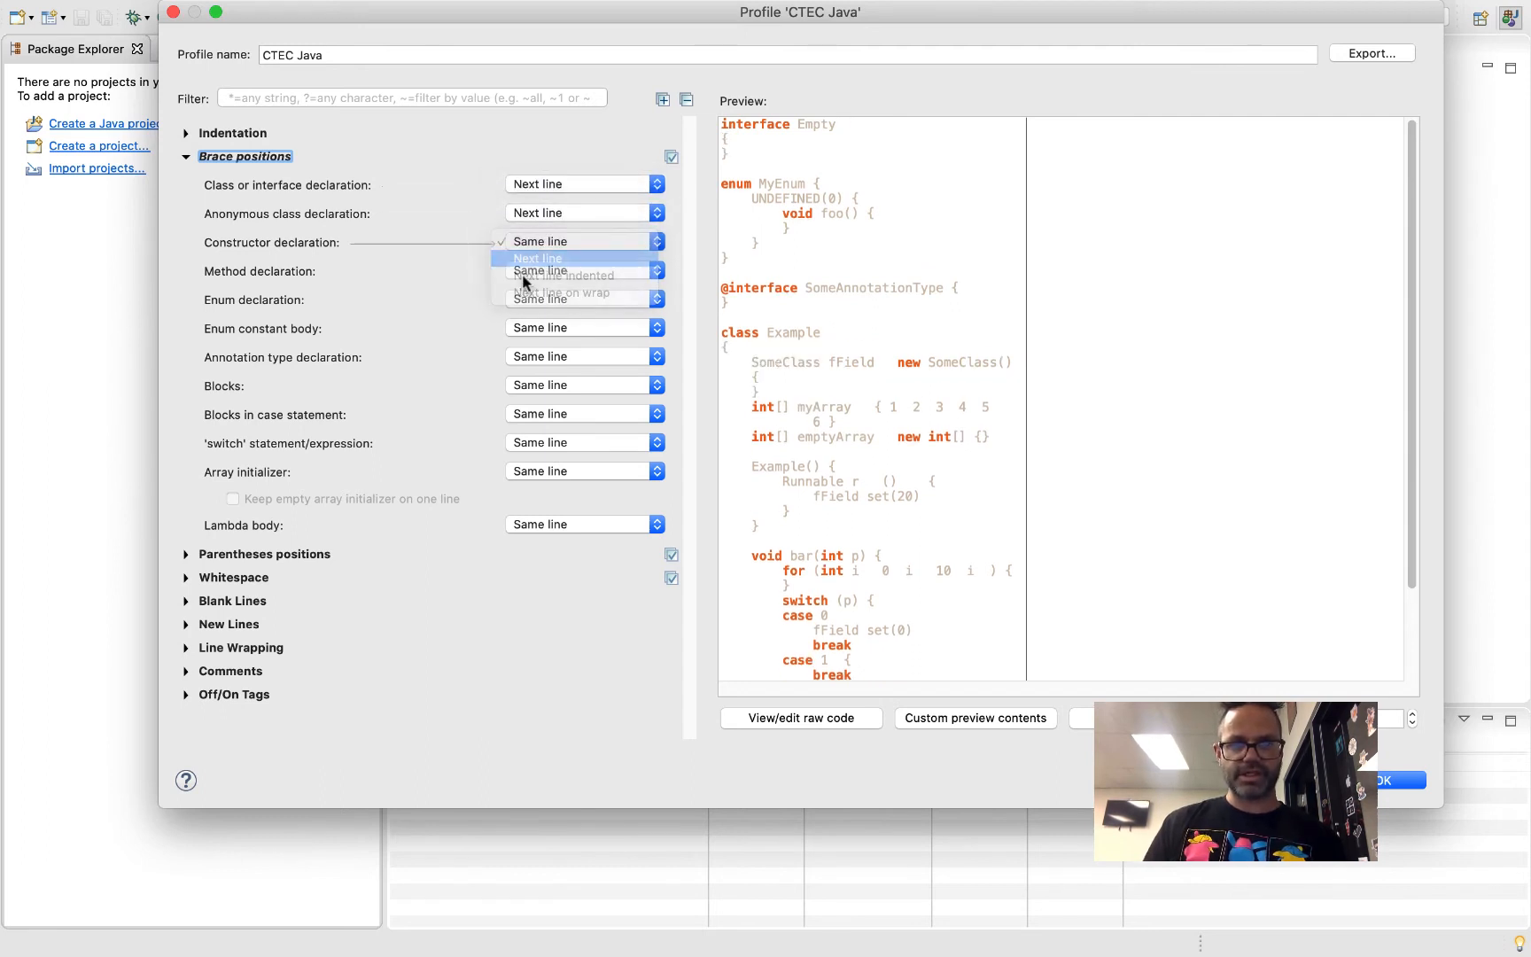
left_click(527, 270)
left_click(529, 288)
Set the brace positions of enum declaration, enum constant body and annotation type declaration to Next line
left_click(530, 300)
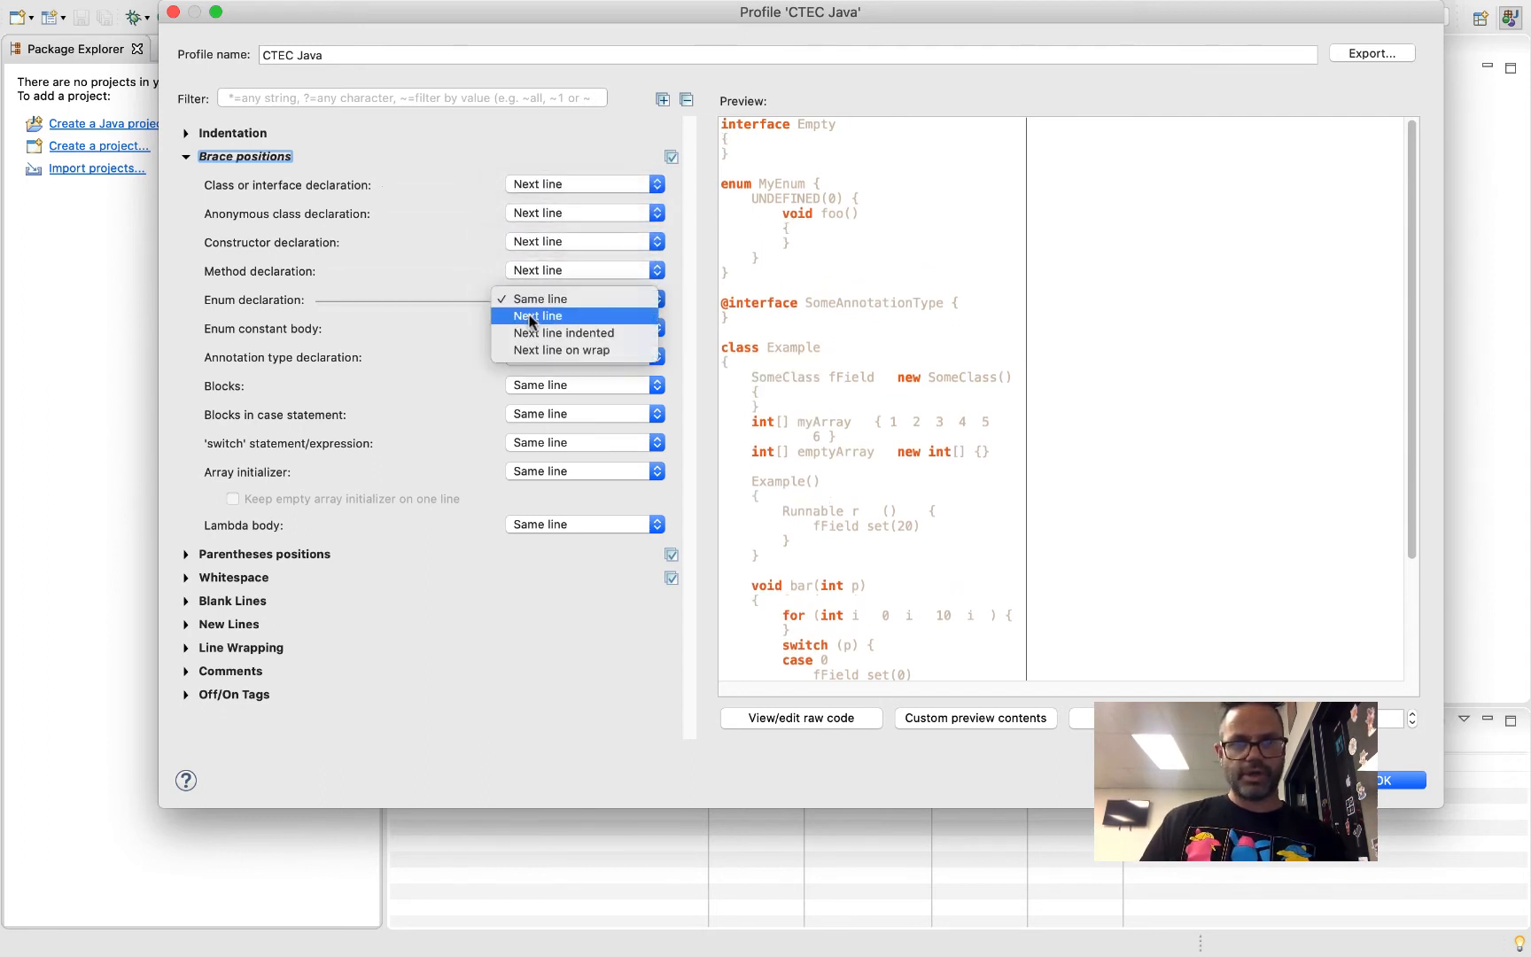
key("Escape")
left_click(533, 332)
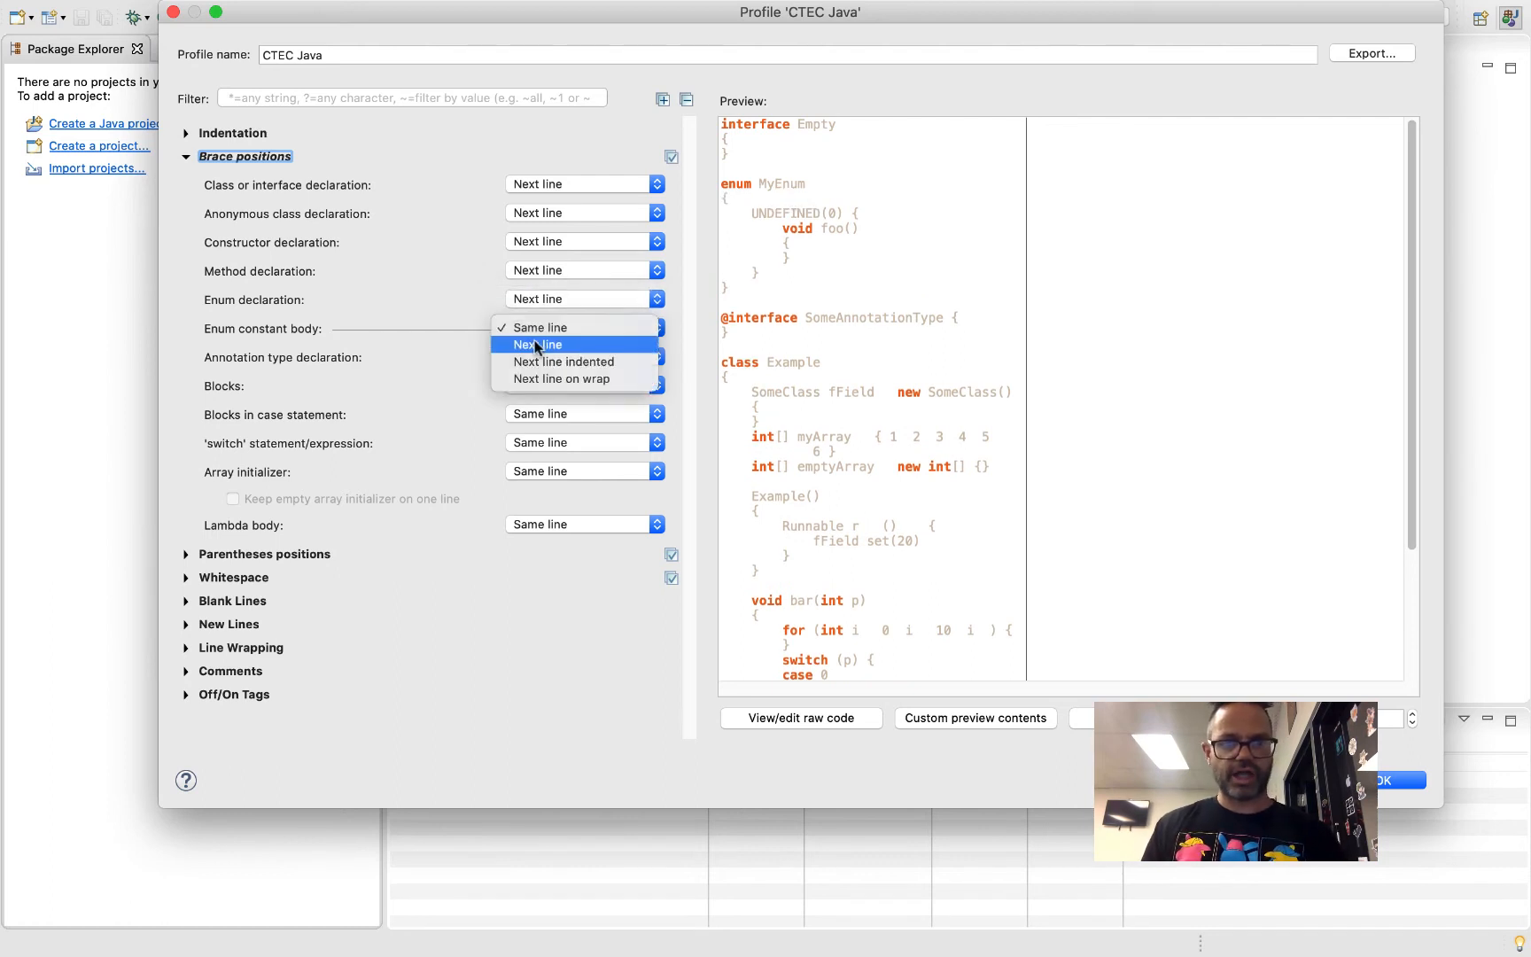
left_click(534, 345)
left_click(535, 357)
left_click(536, 373)
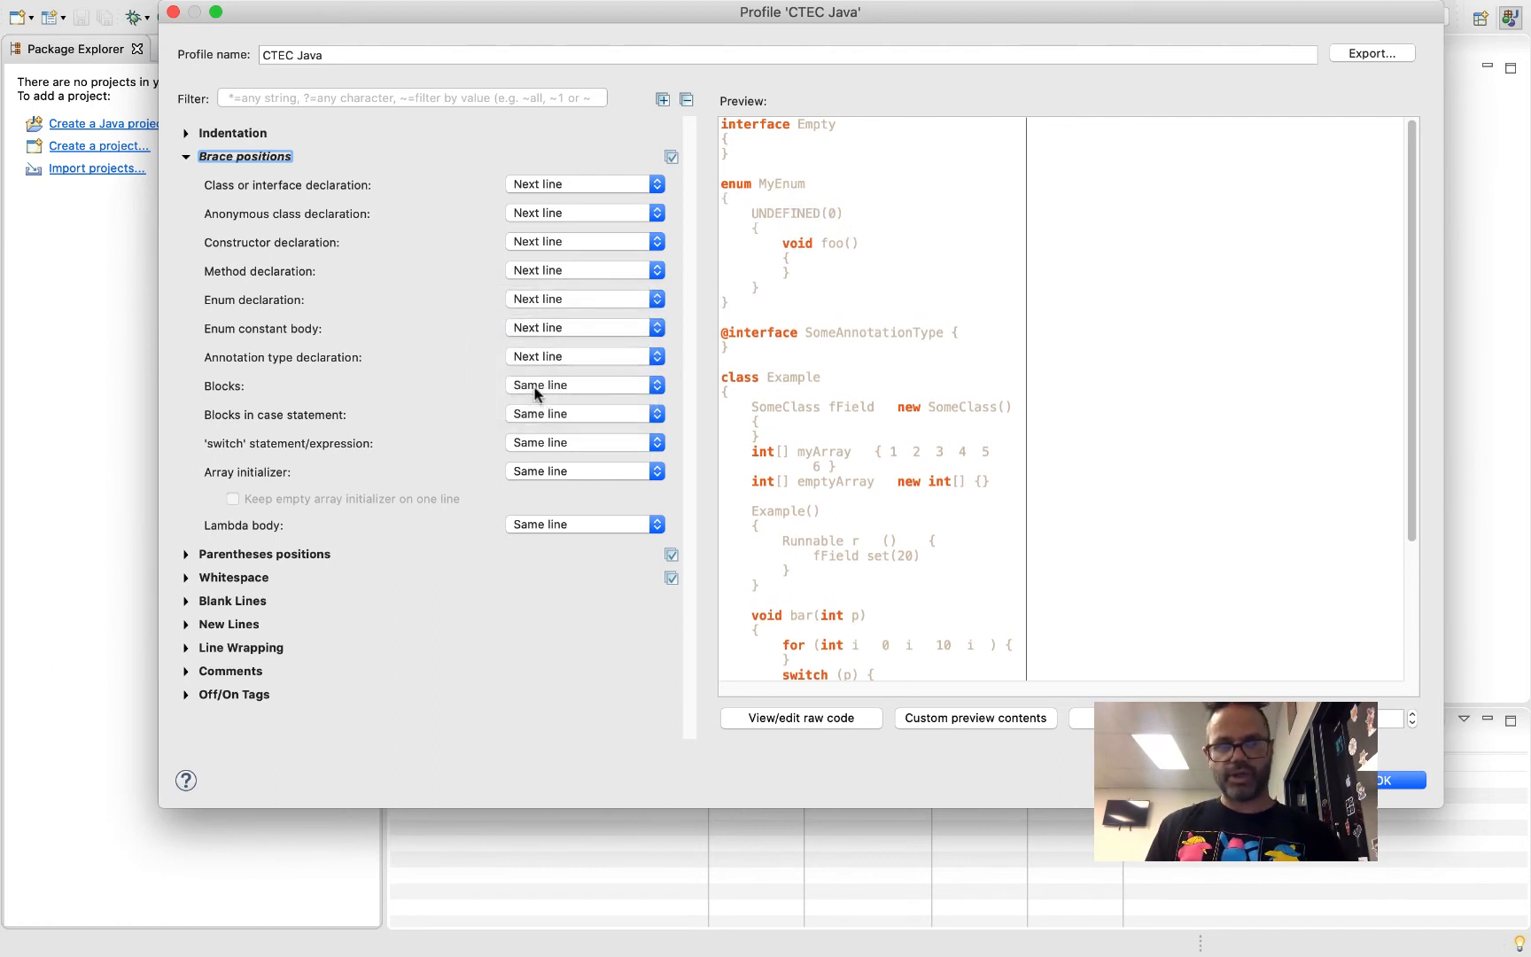
Set the brace positions of blocks, blocks in case statement and 'switch' statement/expression to Next line
left_click(538, 387)
left_click(542, 403)
left_click(542, 414)
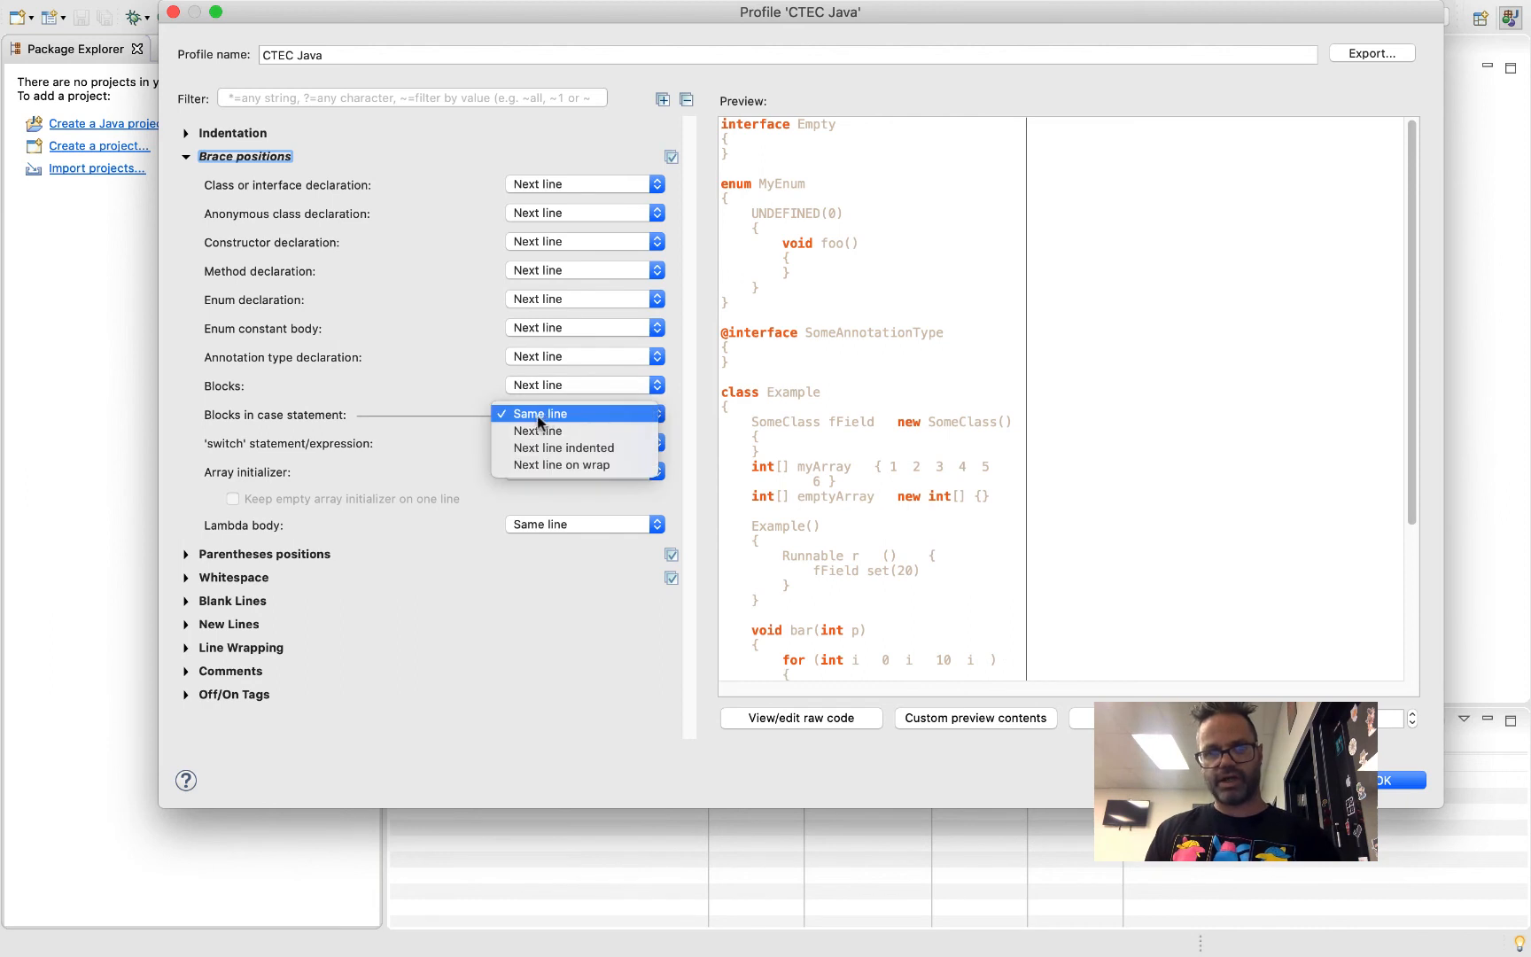
left_click(543, 430)
left_click(538, 443)
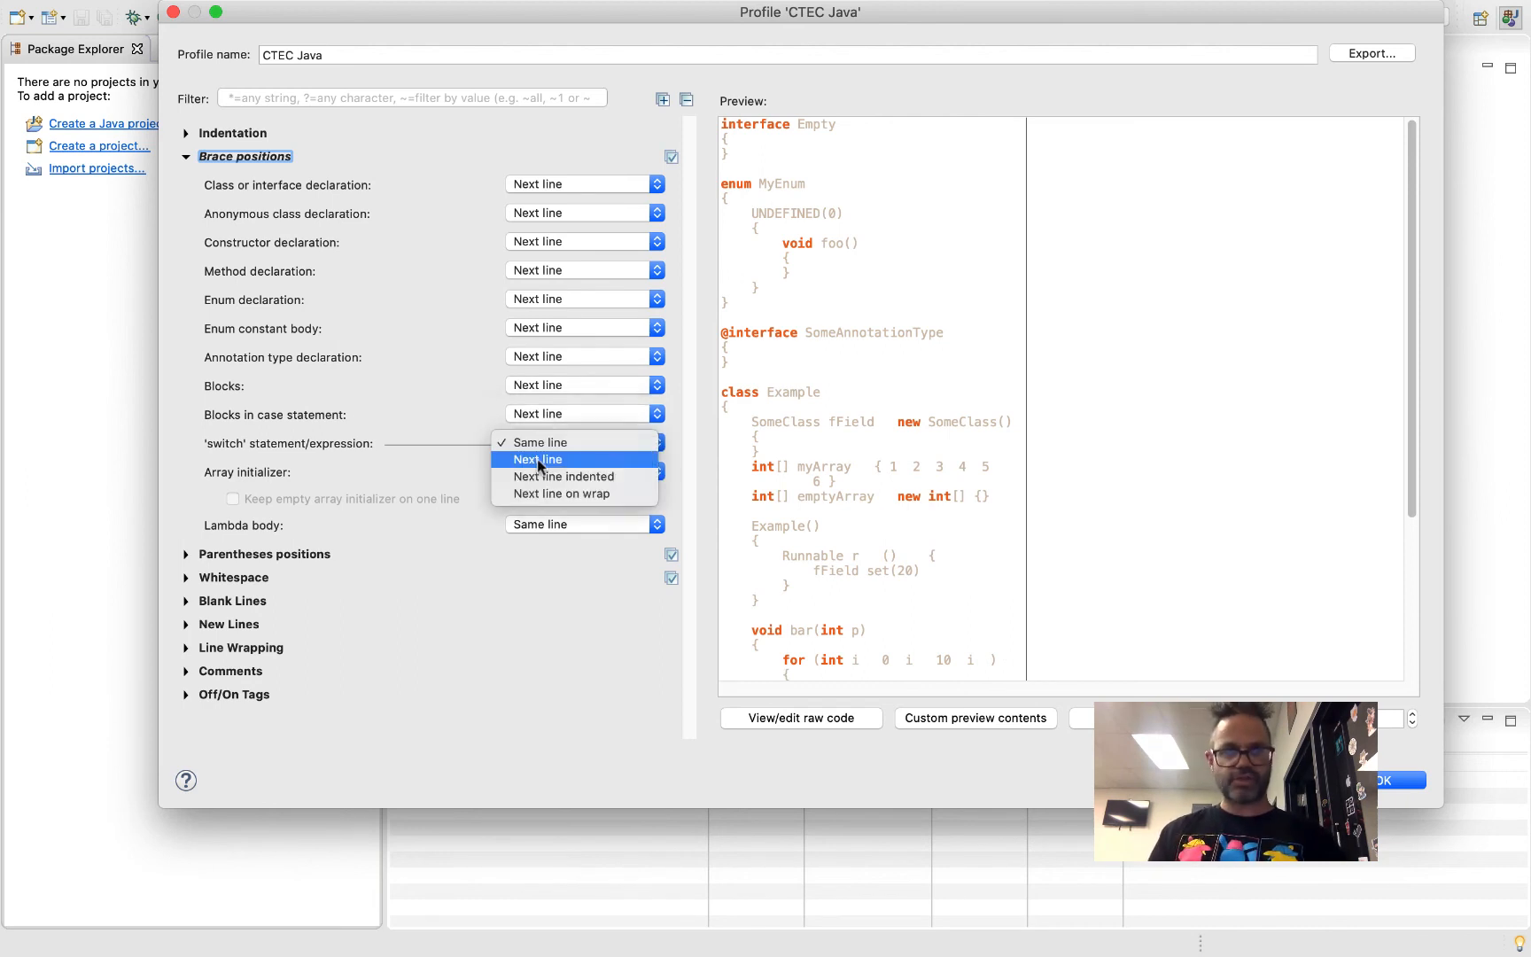
left_click(537, 459)
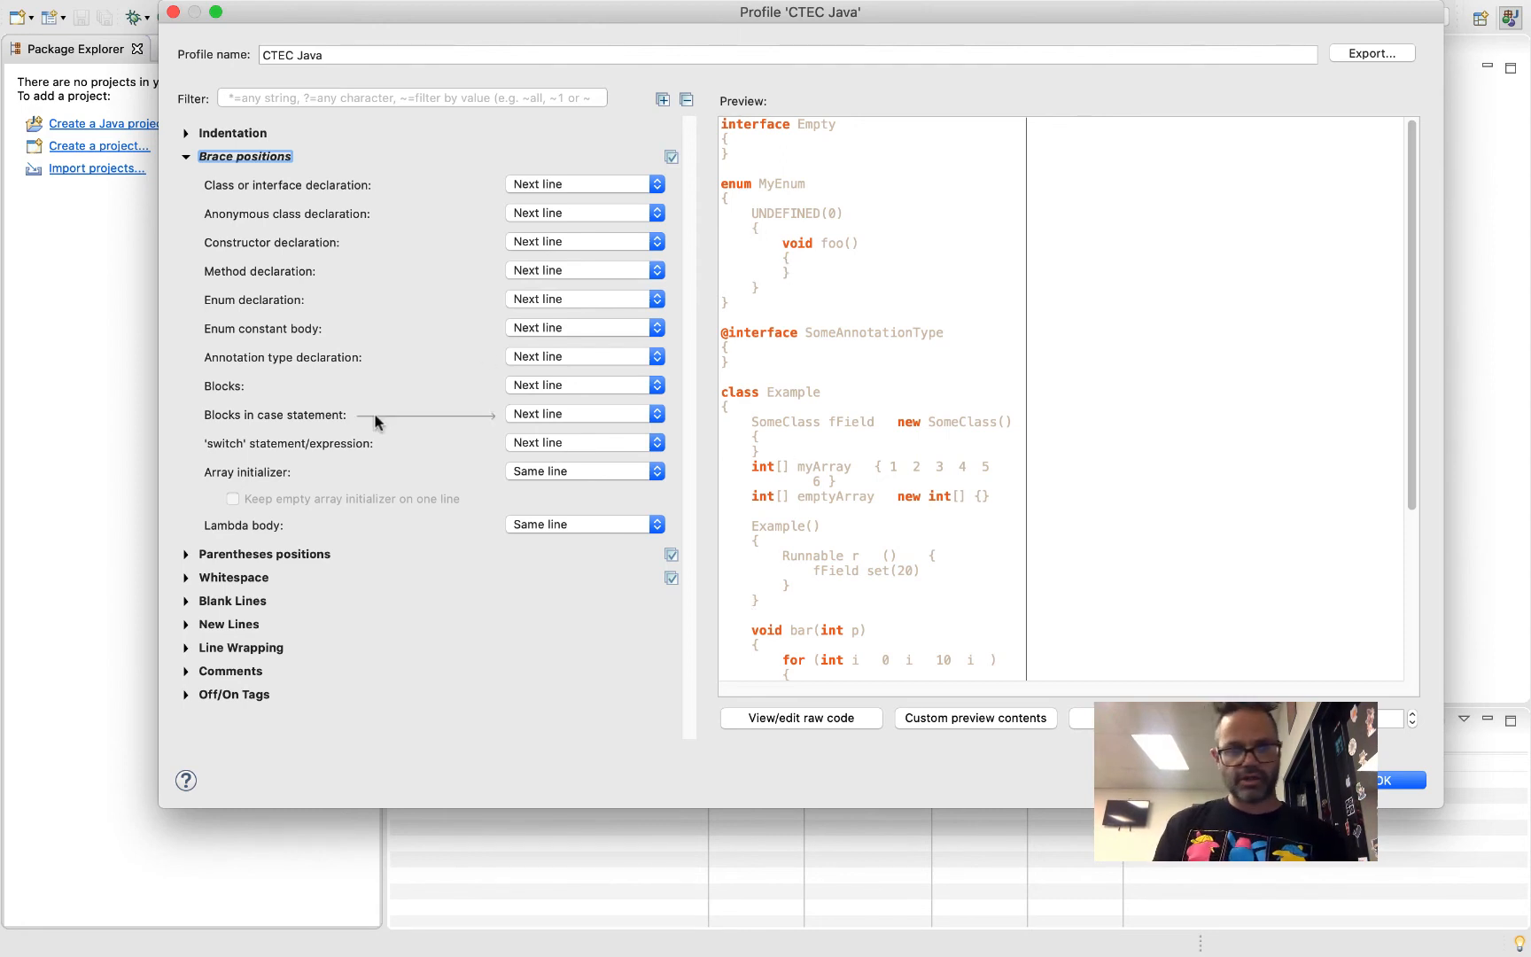
Enable new lines in control statements before 'else' in an 'if' statement and before 'catch' and 'finally' in a 'try' statement
left_click(183, 623)
scroll(301, 592, "down", 3)
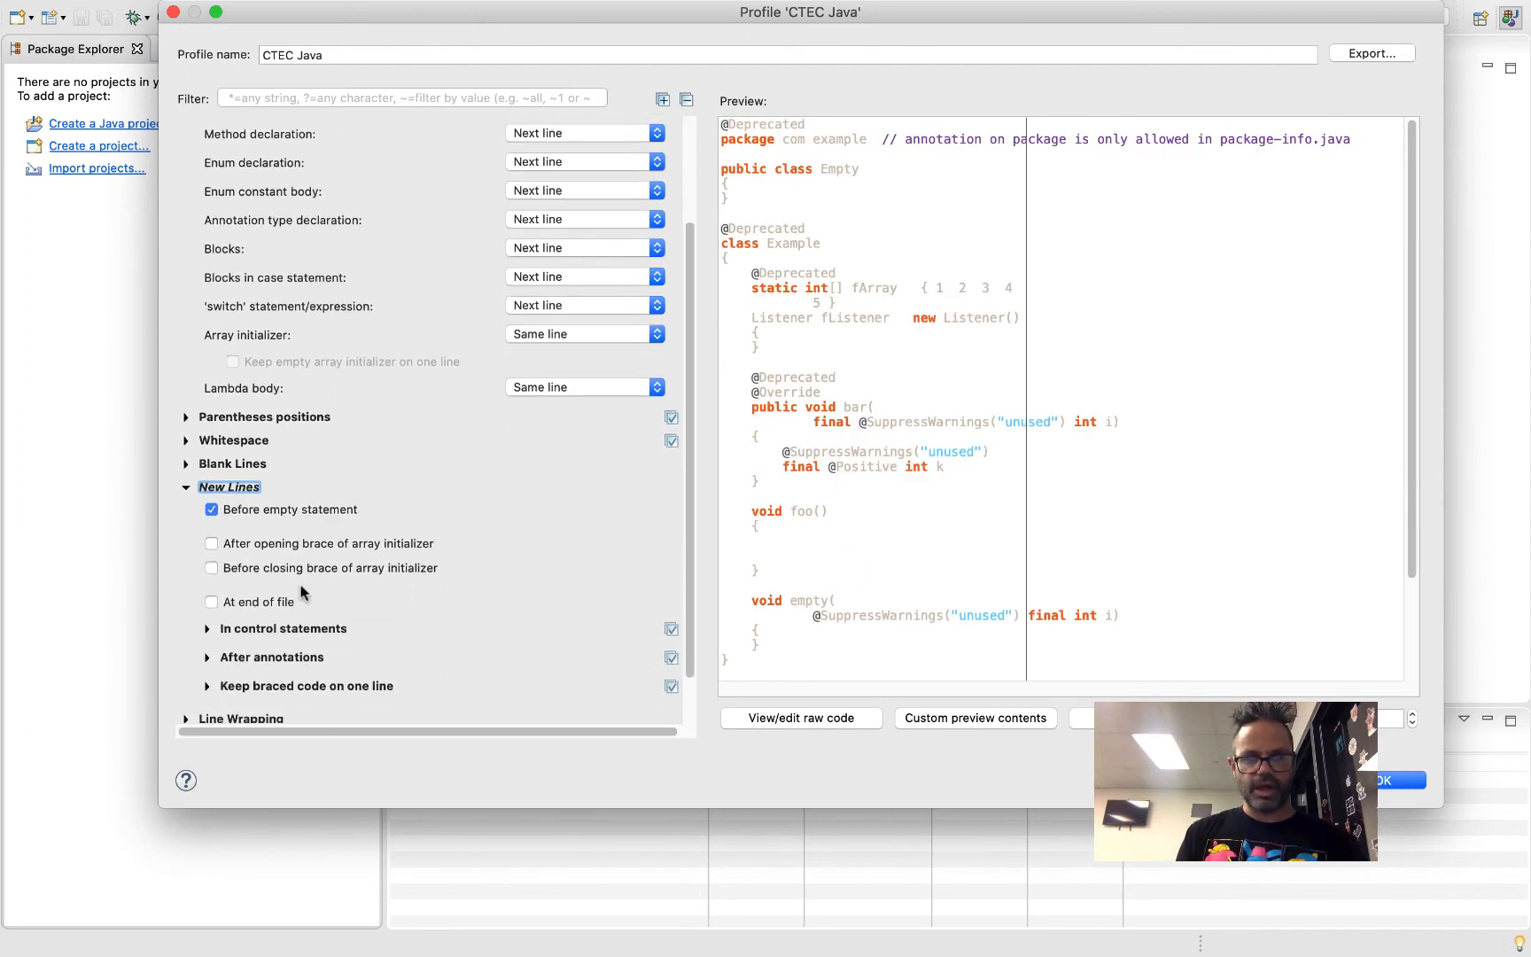
left_click(208, 630)
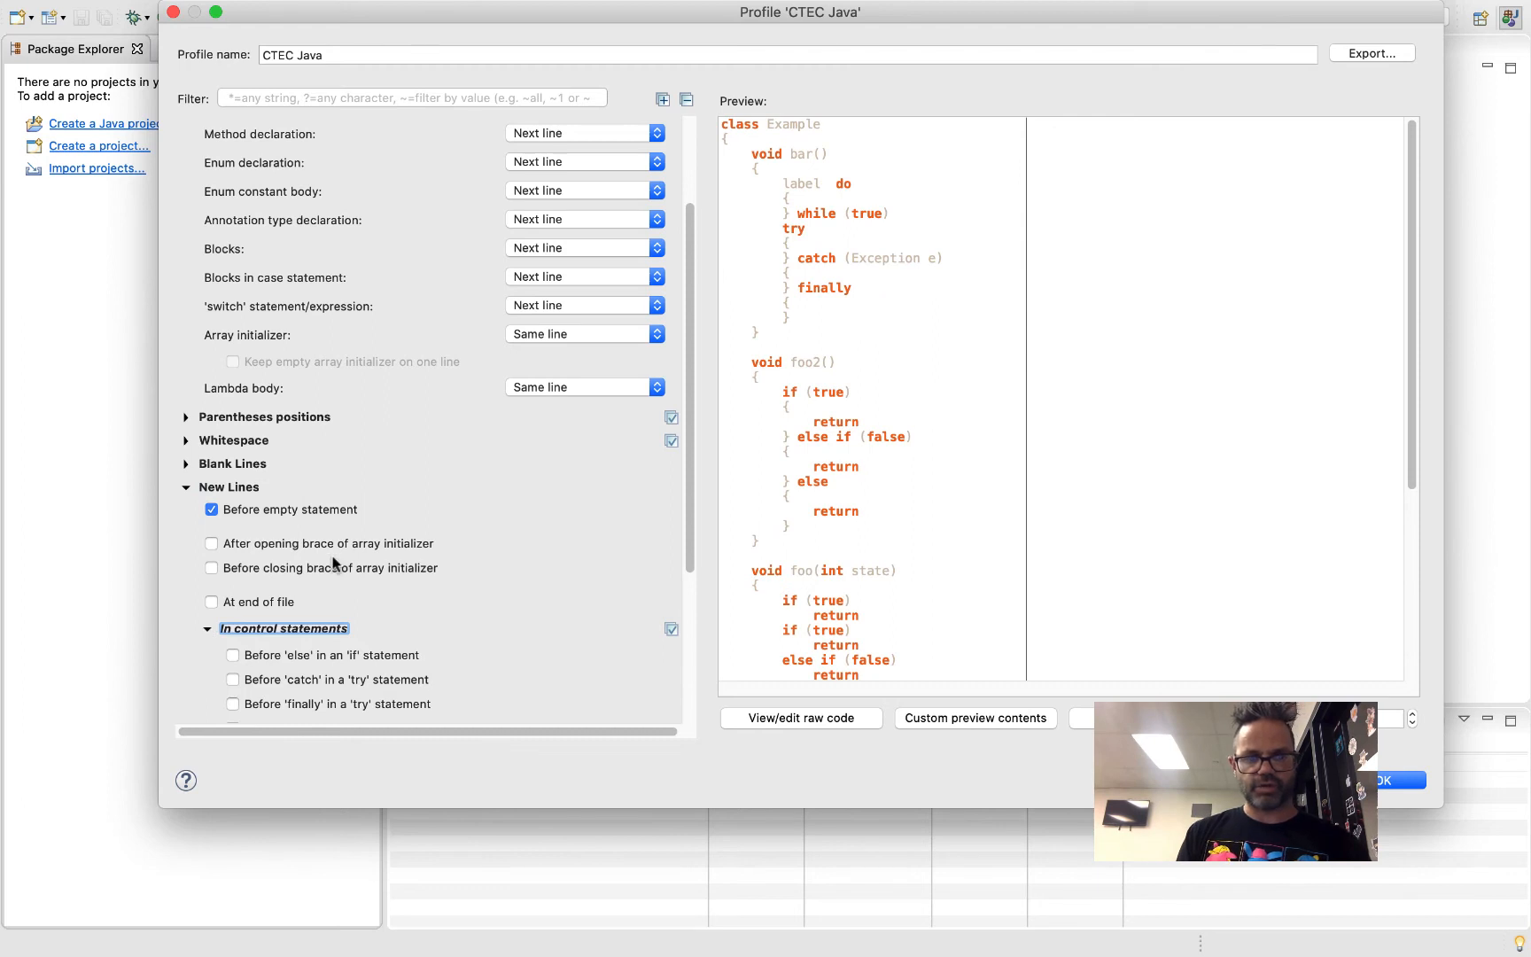
scroll(310, 540, "down", 1)
left_click(233, 610)
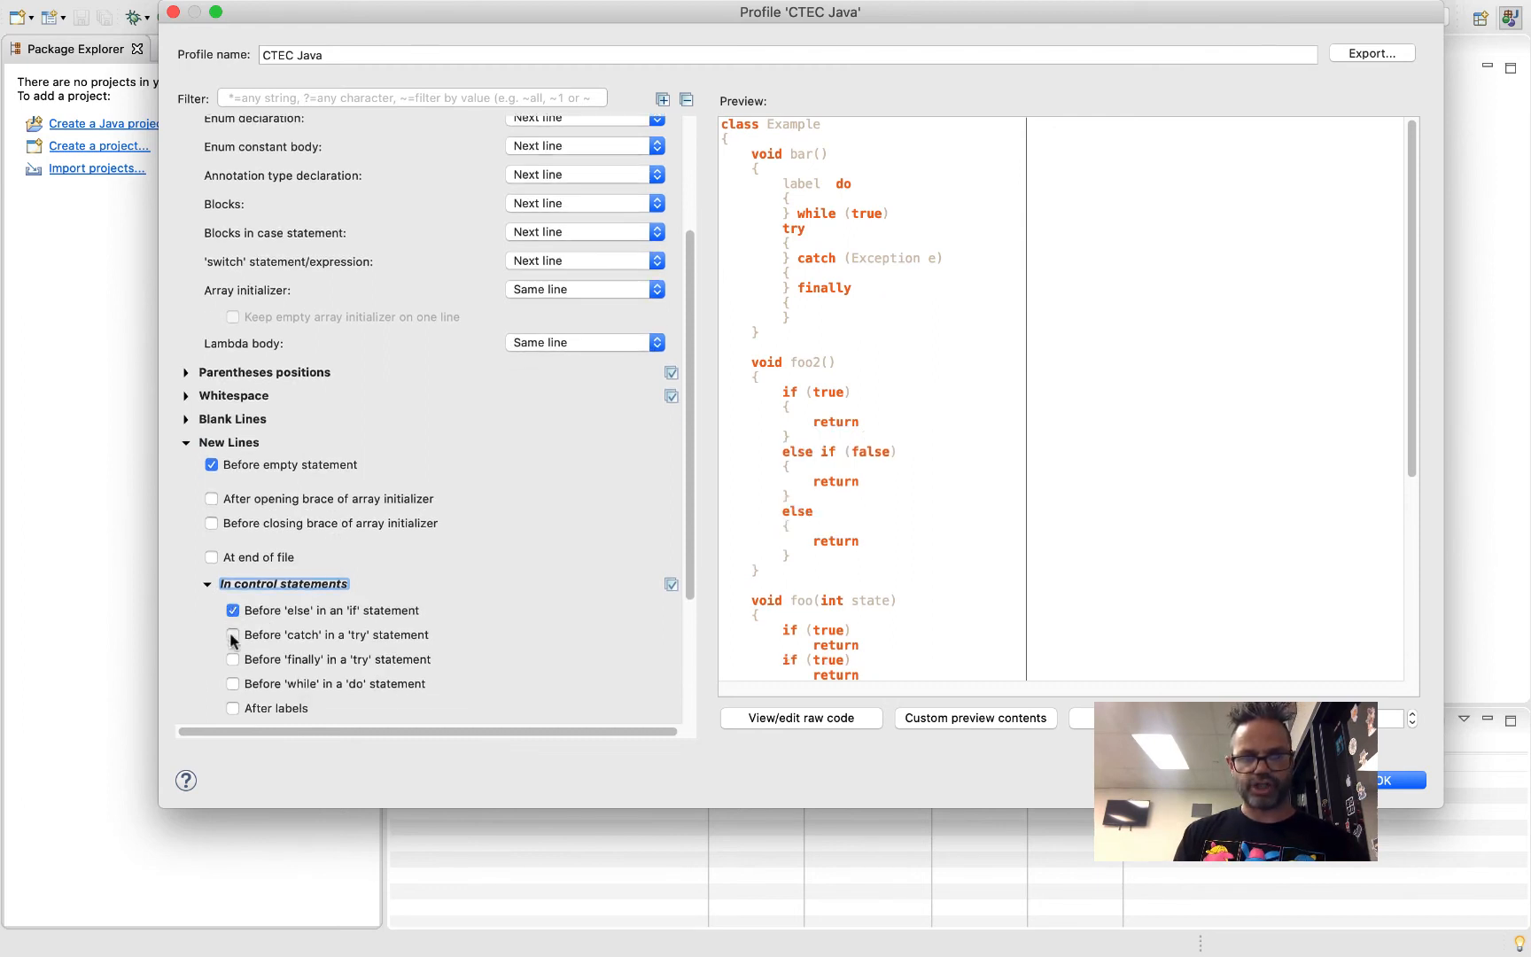
left_click(233, 634)
left_click(233, 659)
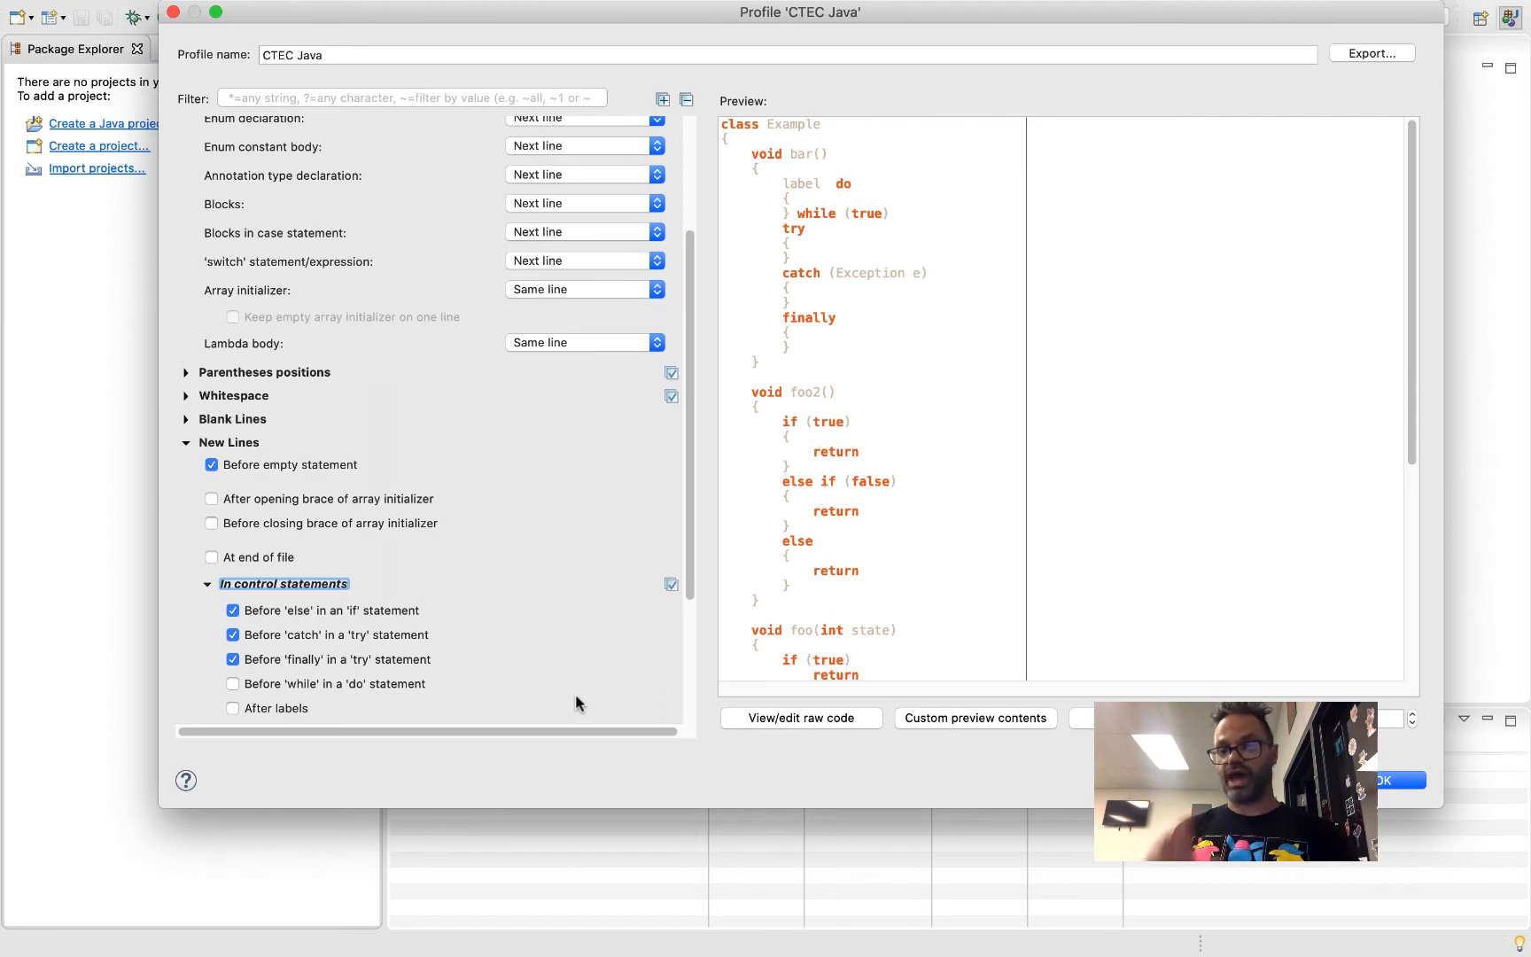
Set the maximum line width for line wrapping to 200 and save the formatter profile
scroll(359, 482, "up", 4)
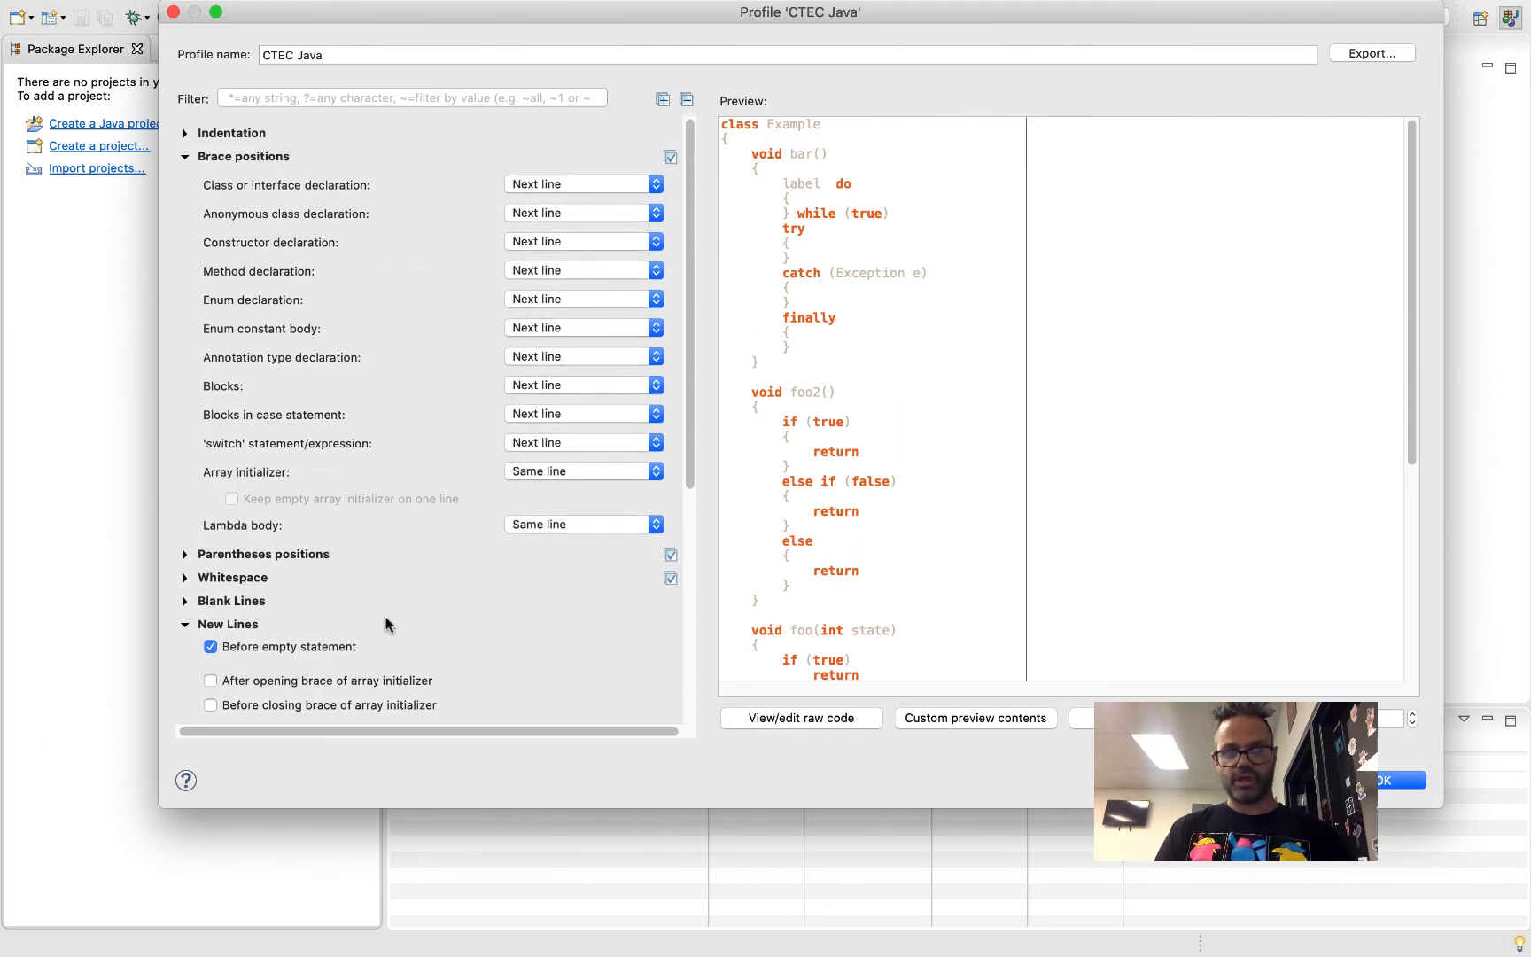
left_click(185, 158)
left_click(186, 252)
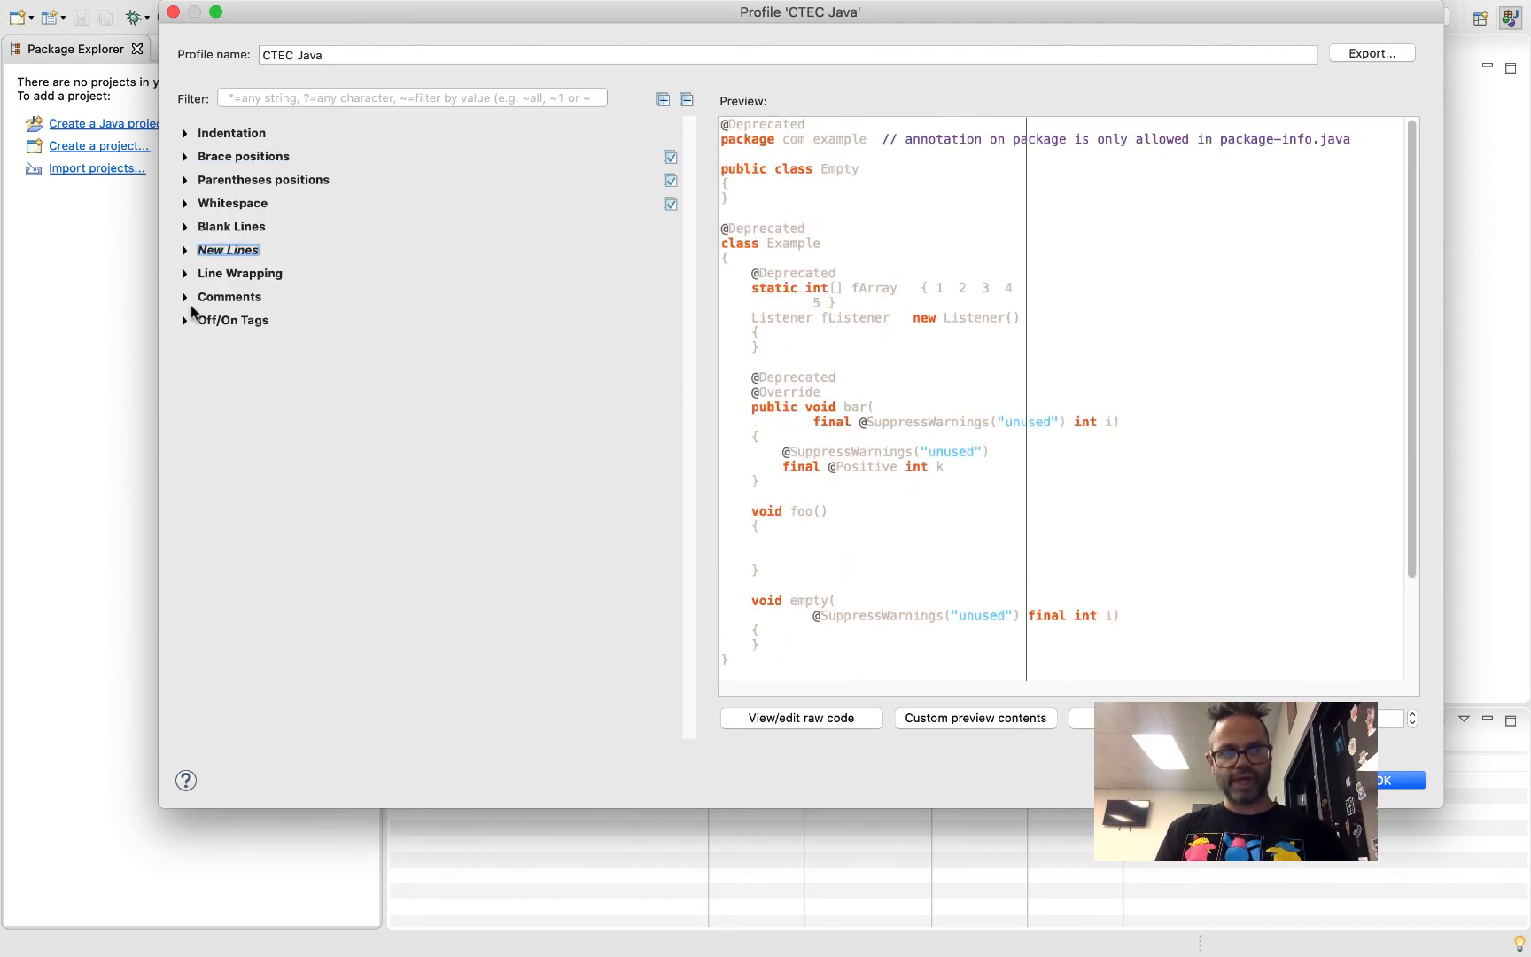
left_click(185, 275)
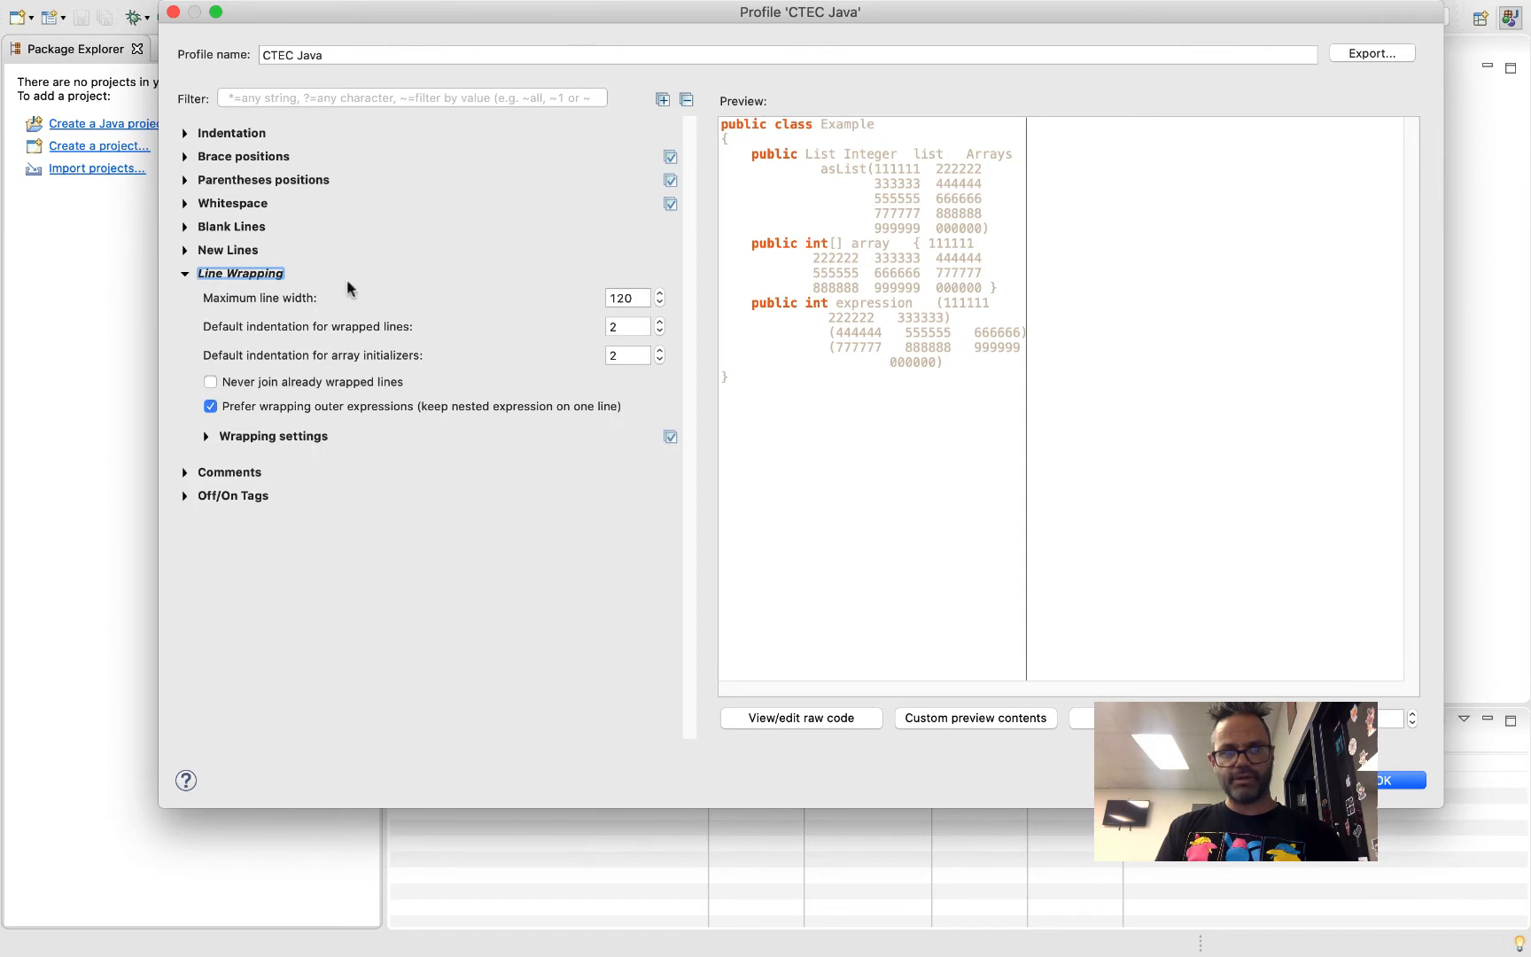
double_click(628, 298)
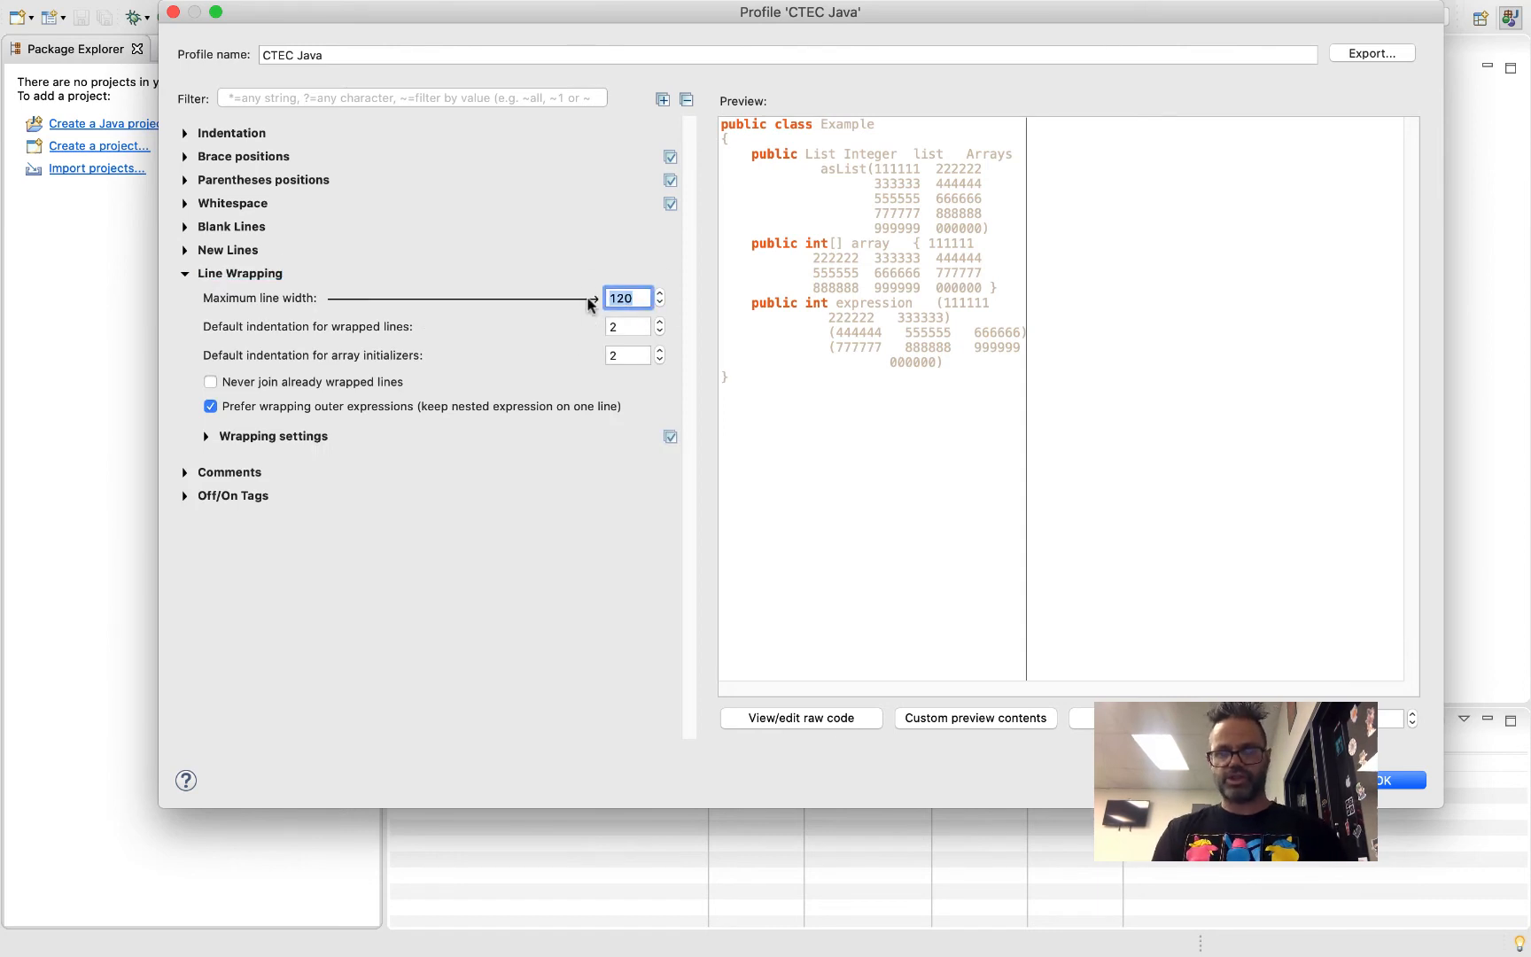
type("200")
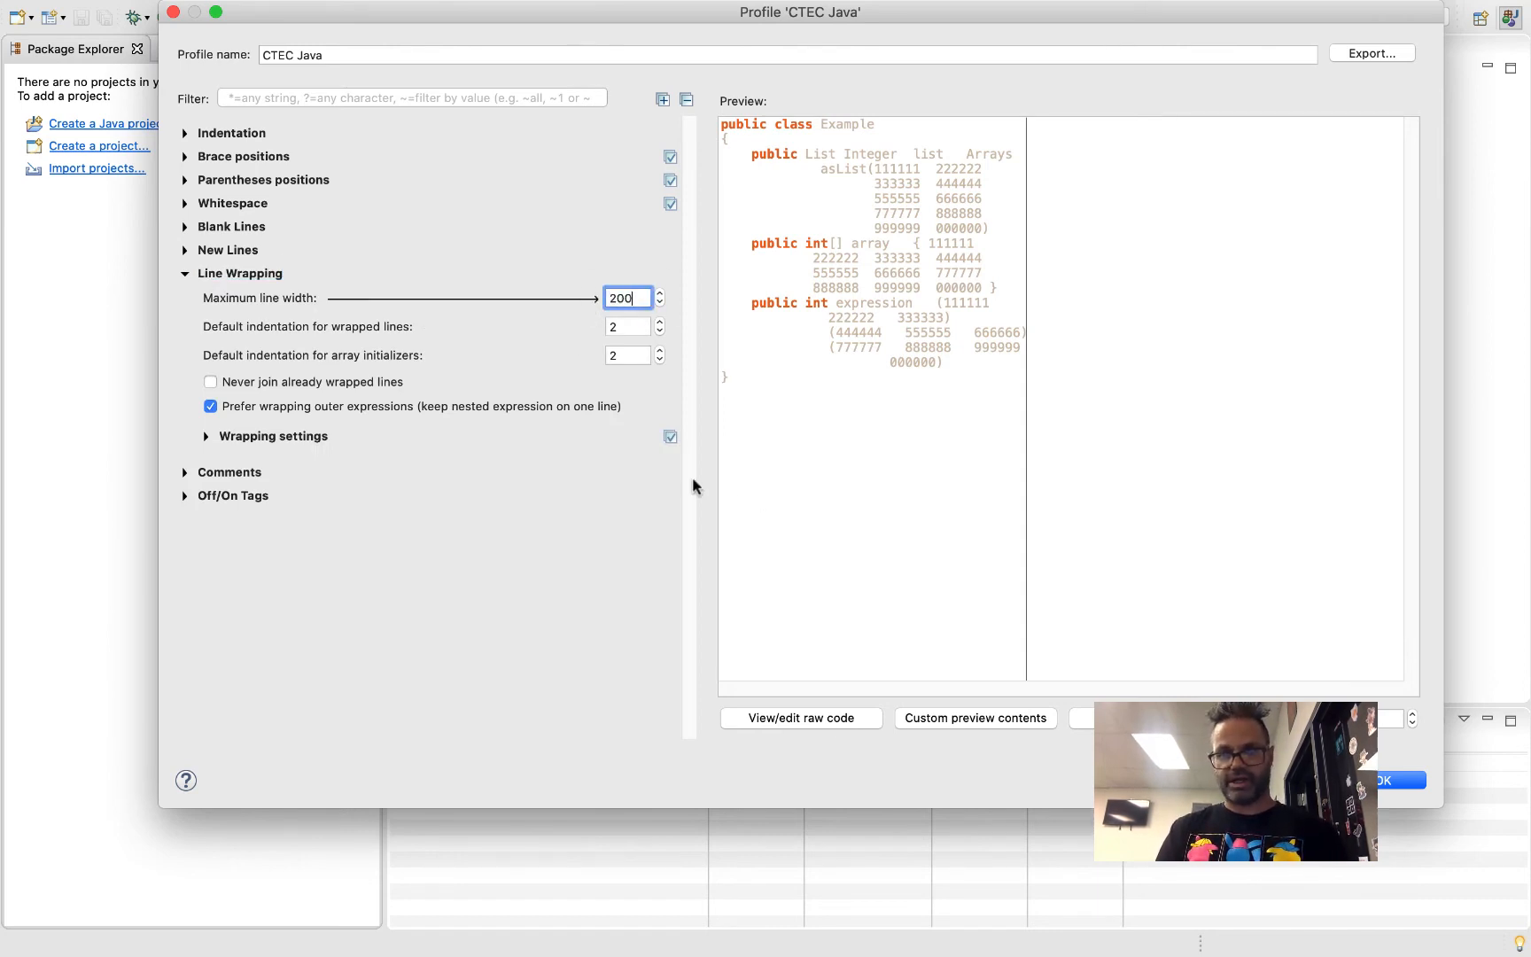
key("Tab")
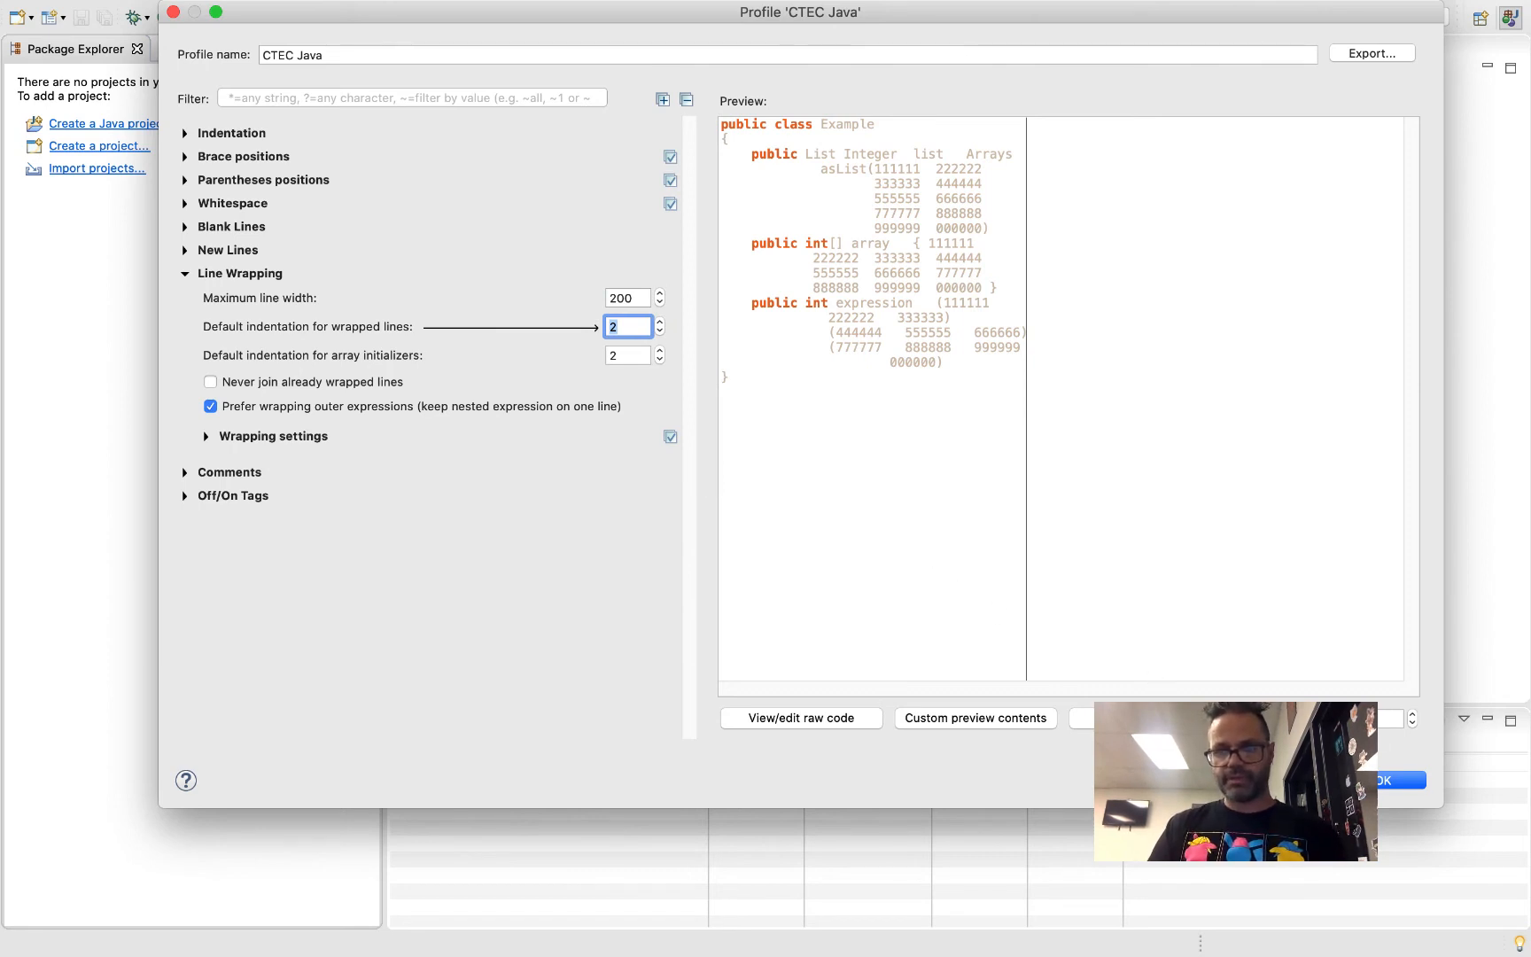
key("Return")
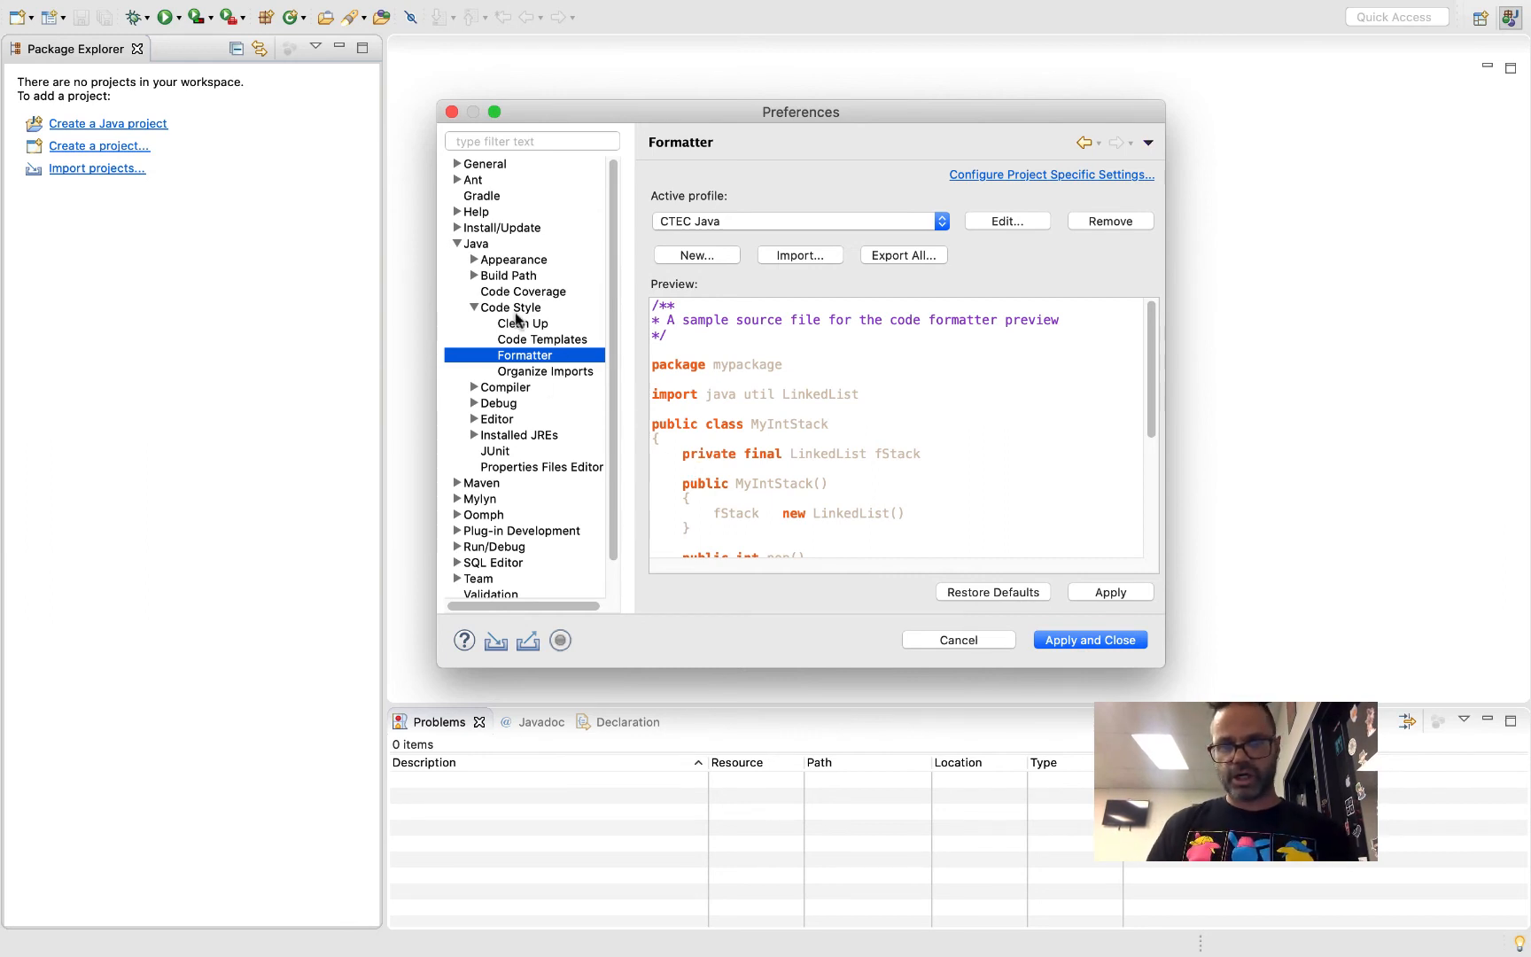
Review the Launching options in the Run/Debug preferences and close the preferences
left_click(455, 245)
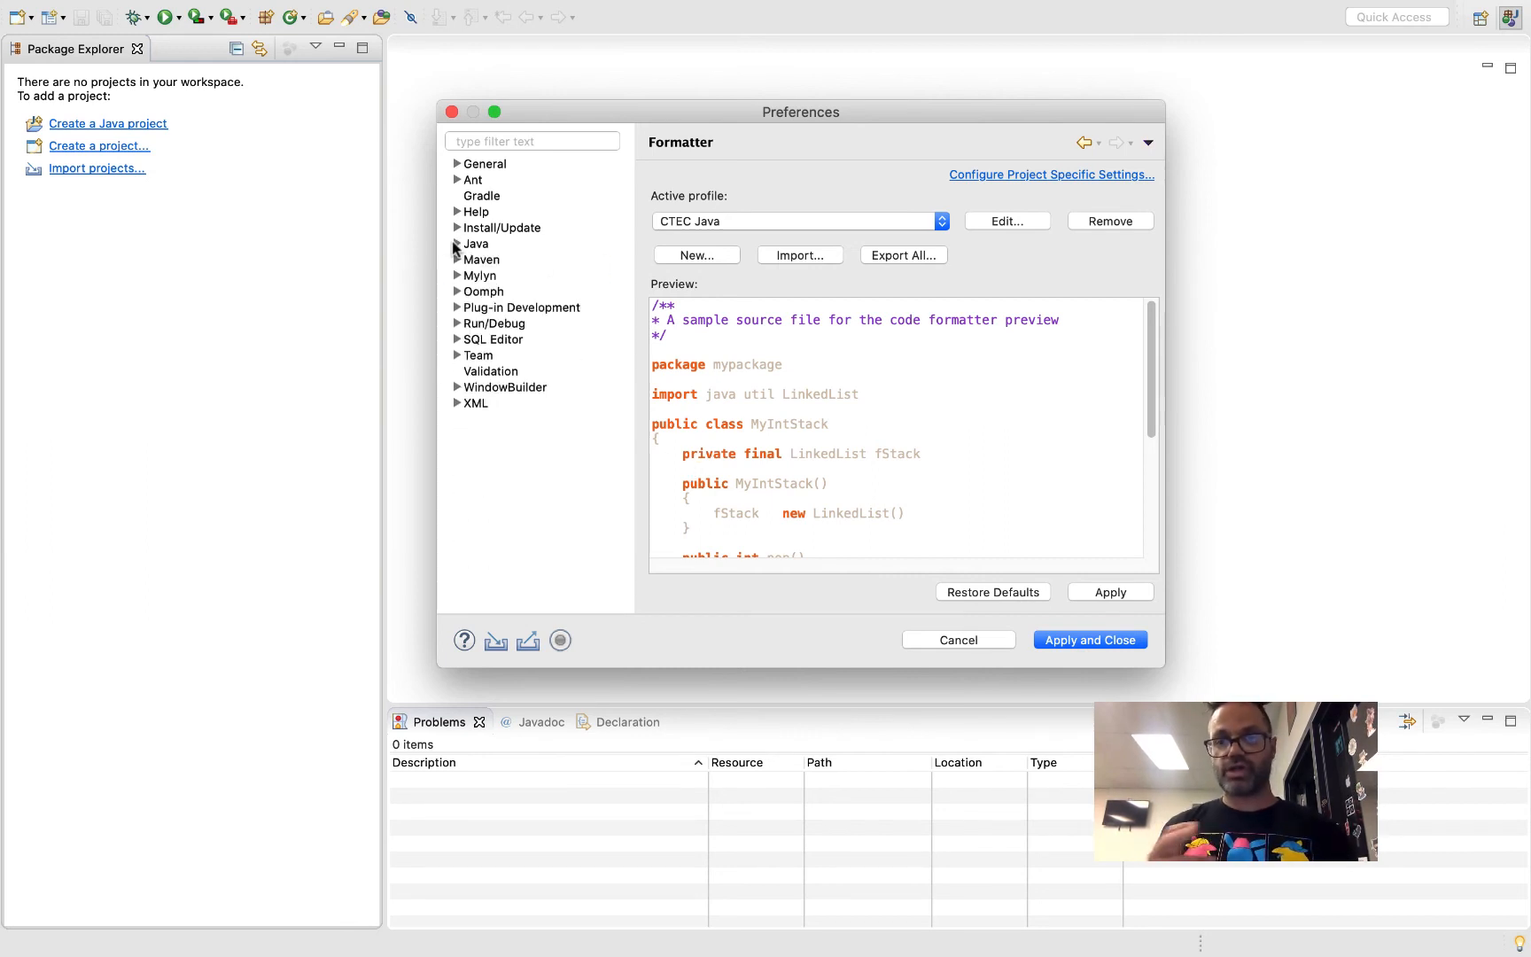
left_click(457, 324)
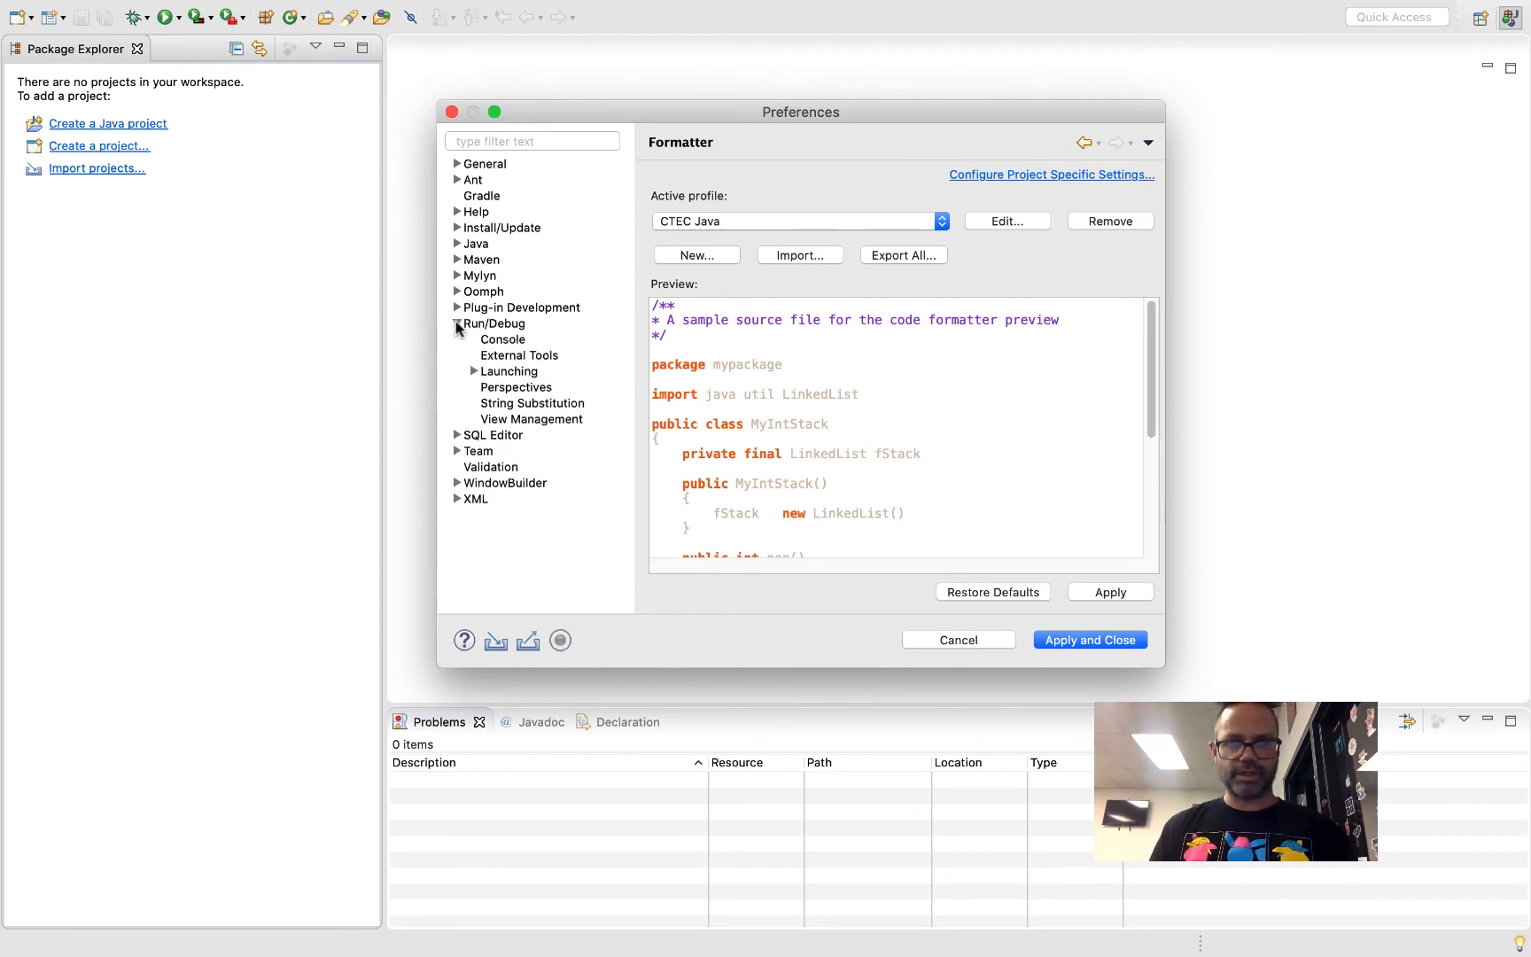
left_click(474, 372)
left_click(505, 372)
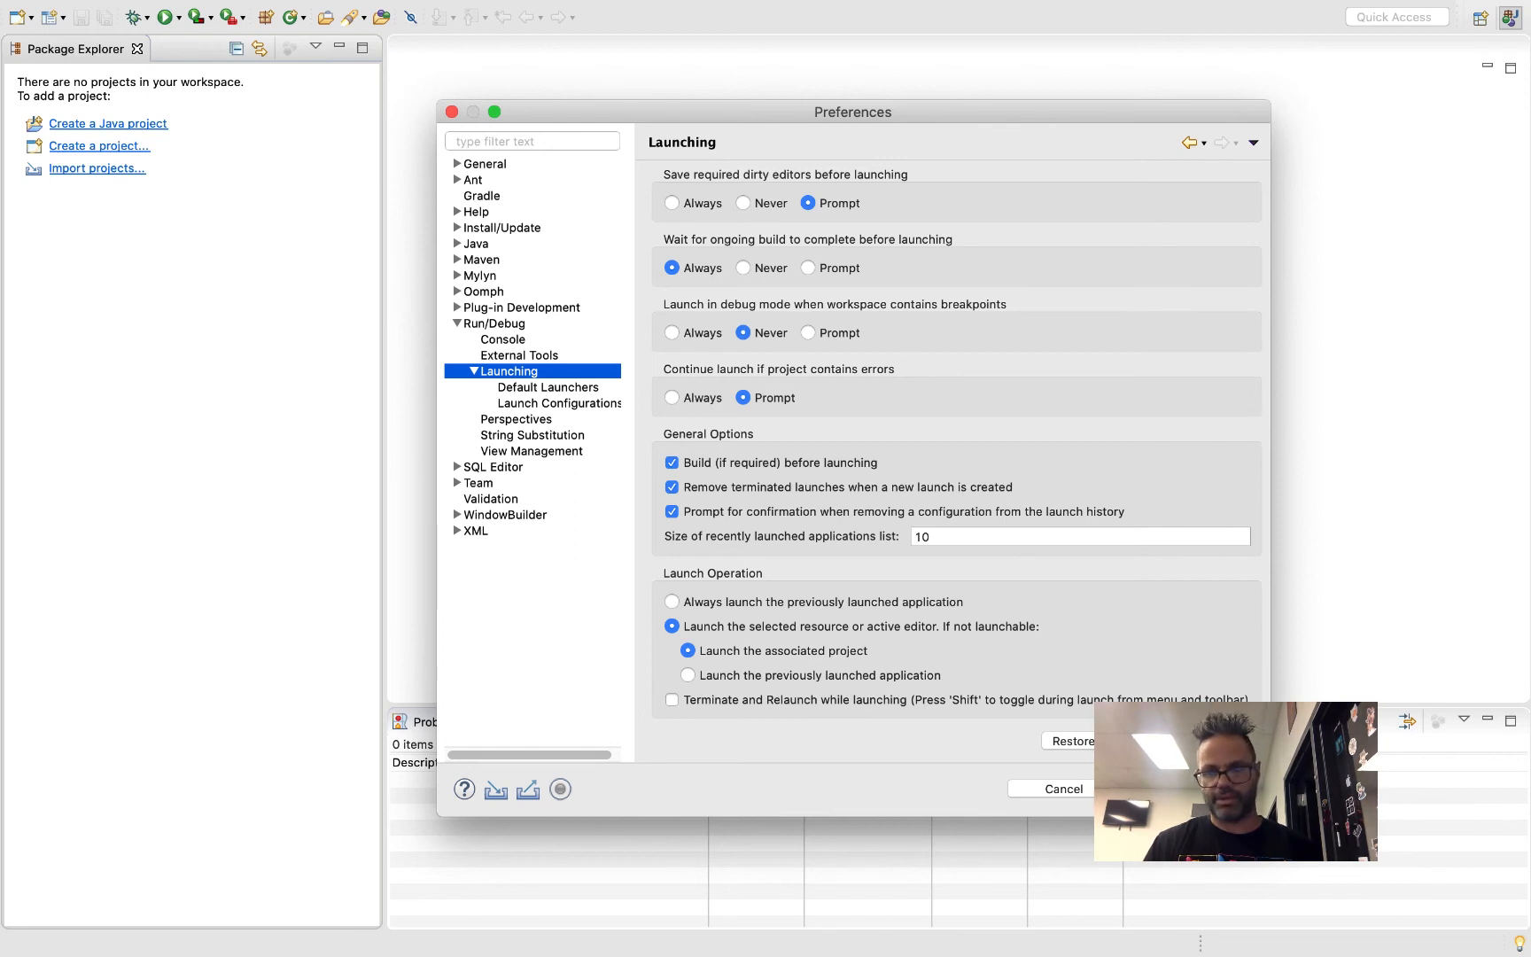
key("Escape")
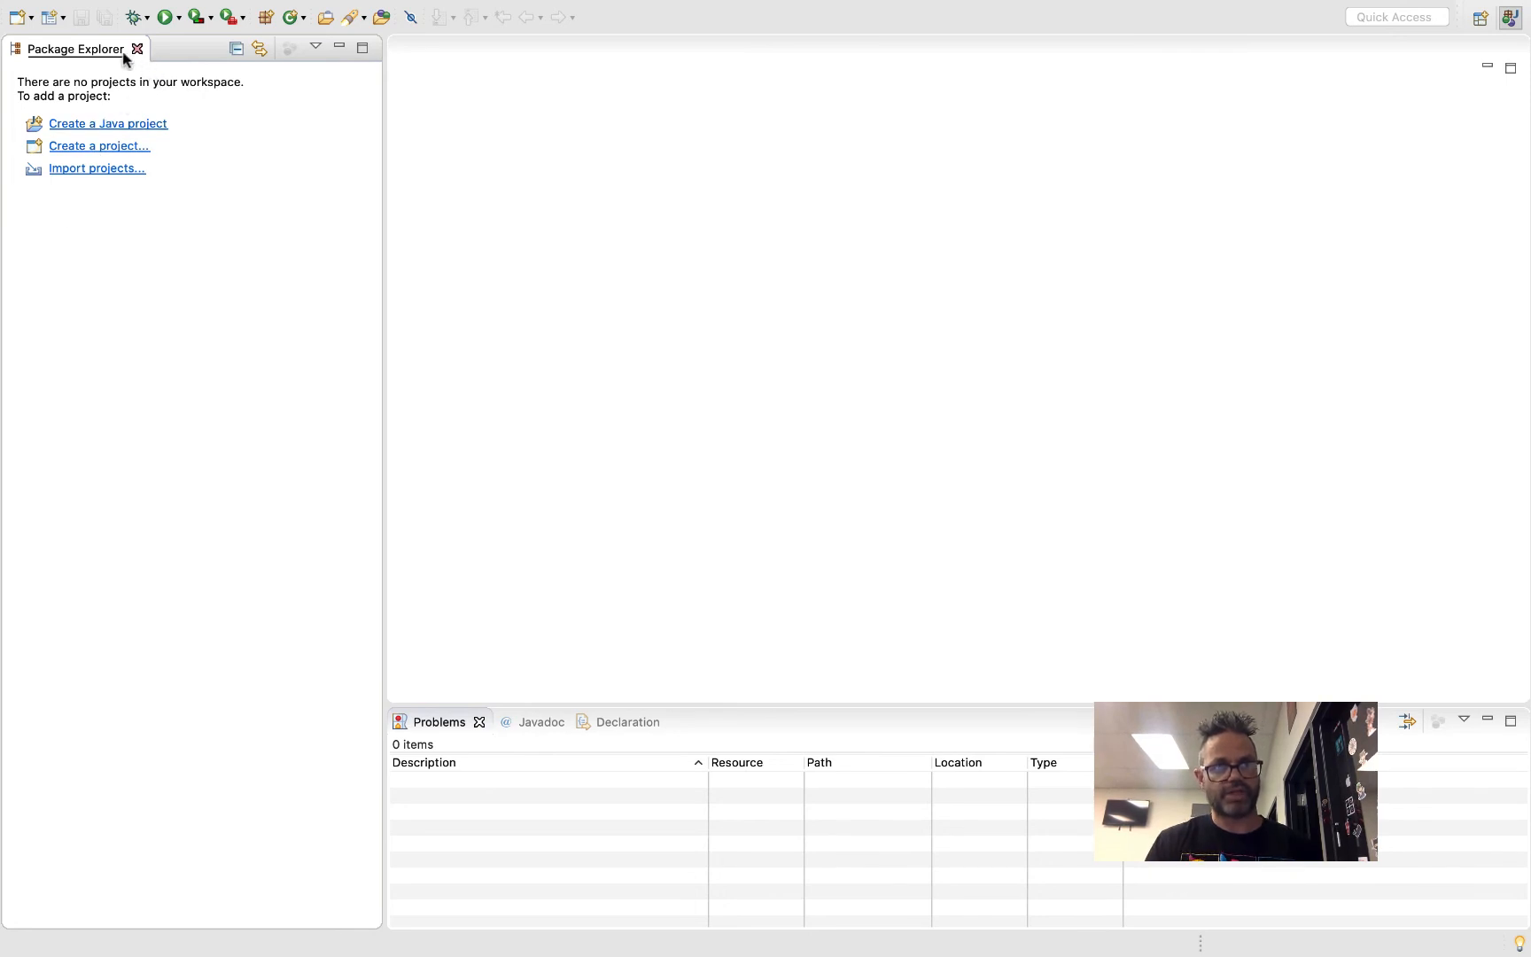
Start a new Java project and name it FirstProject
left_click(30, 21)
left_click(51, 38)
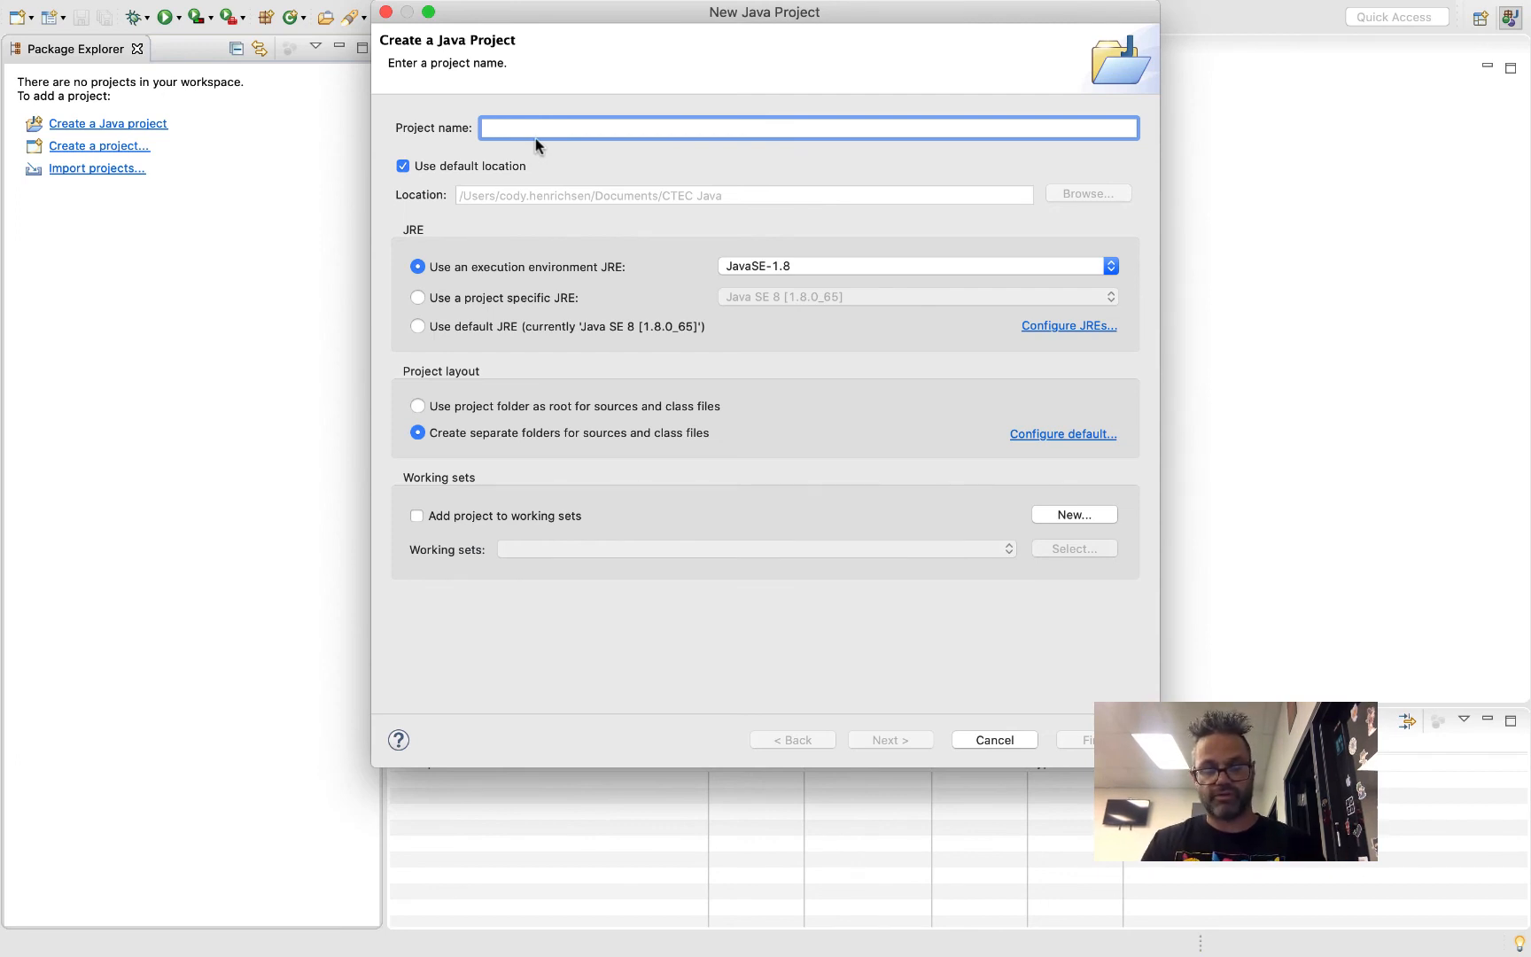
type("FirstProject")
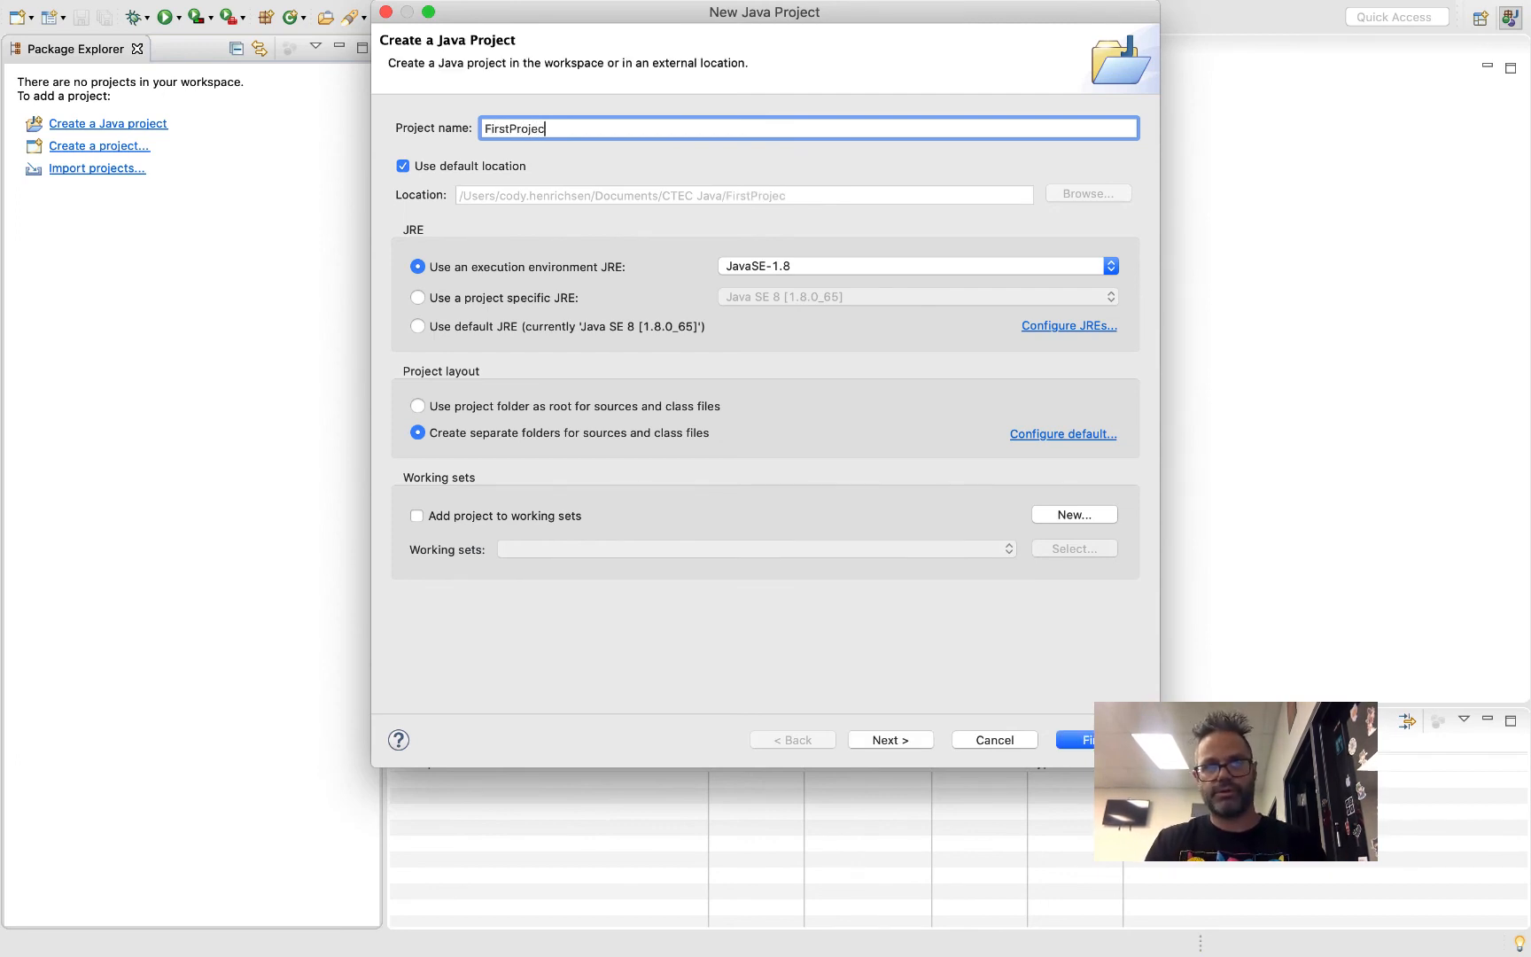
left_click(793, 269)
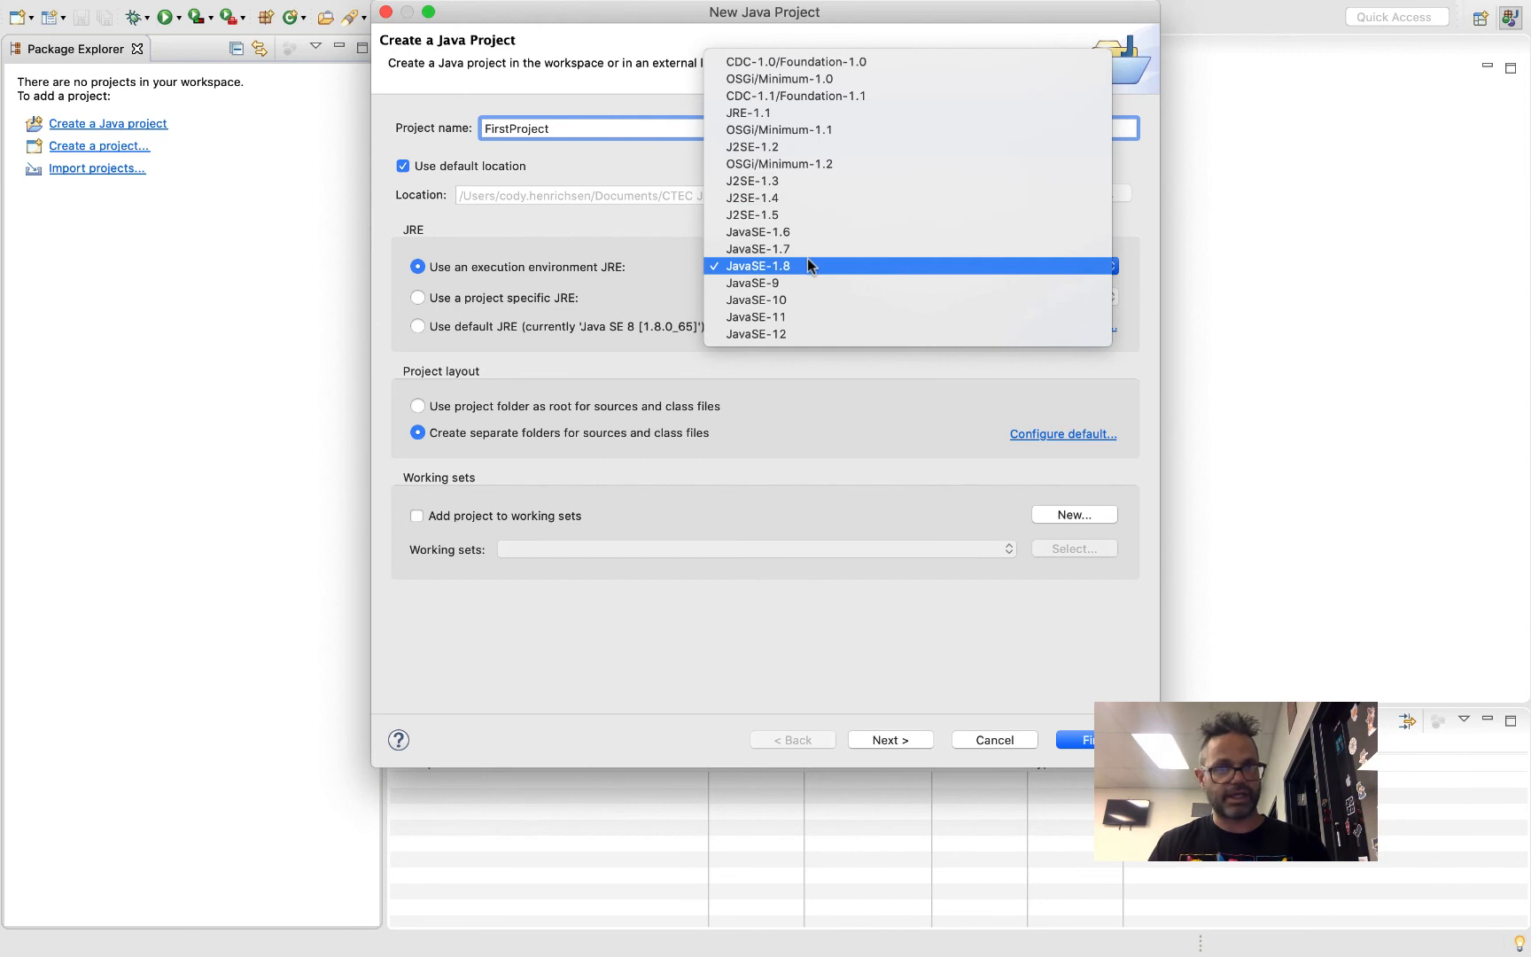
left_click(820, 335)
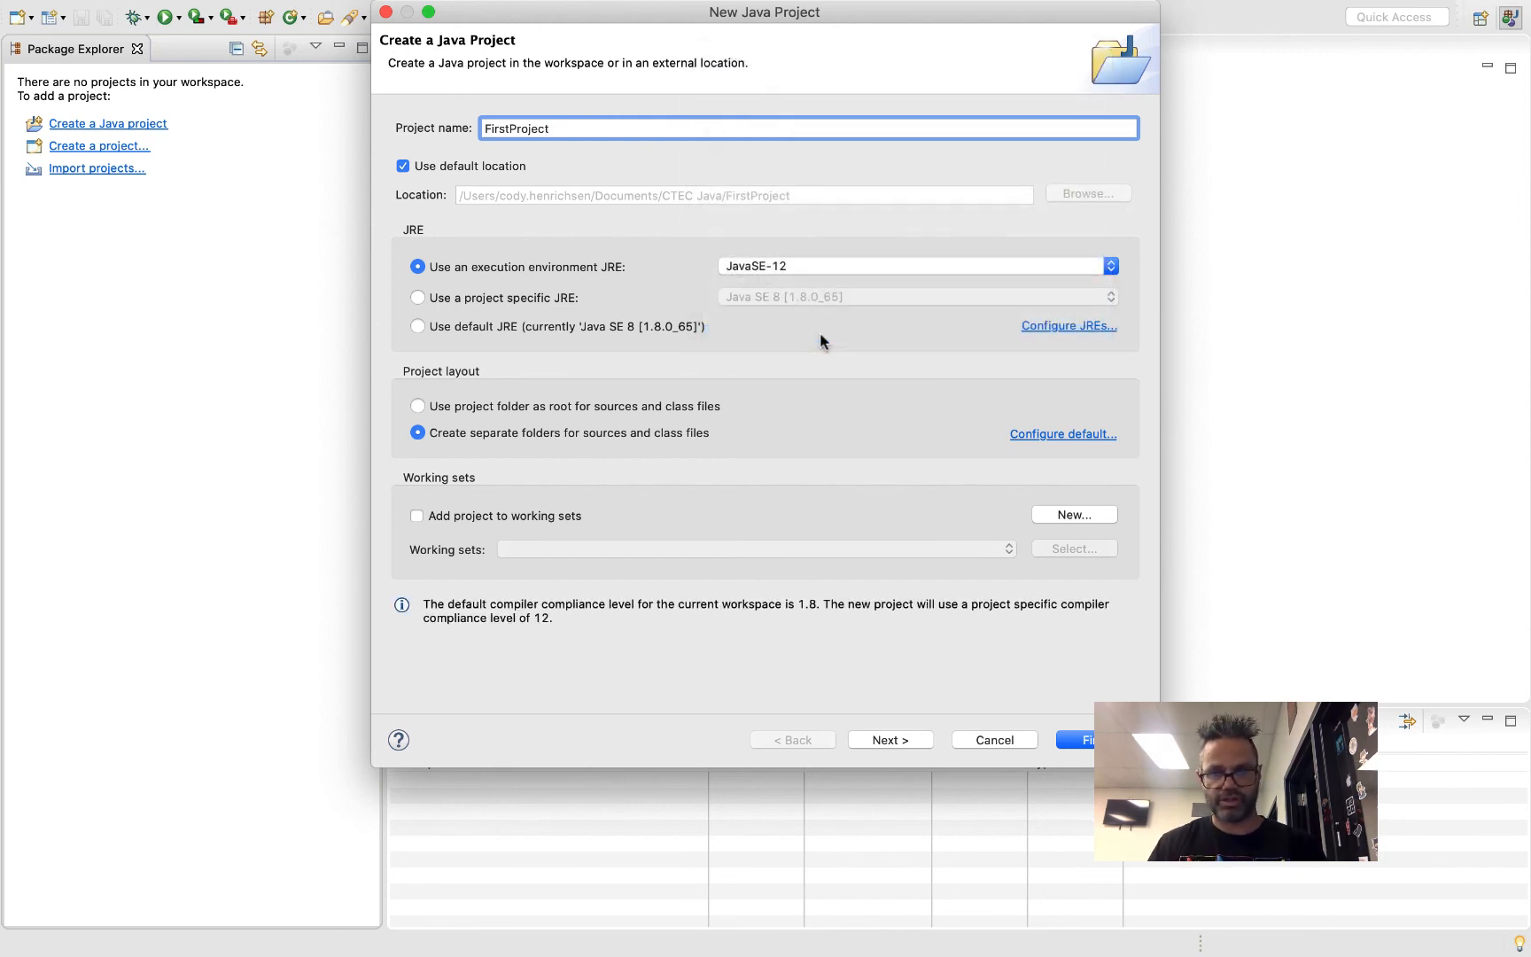
left_click(802, 275)
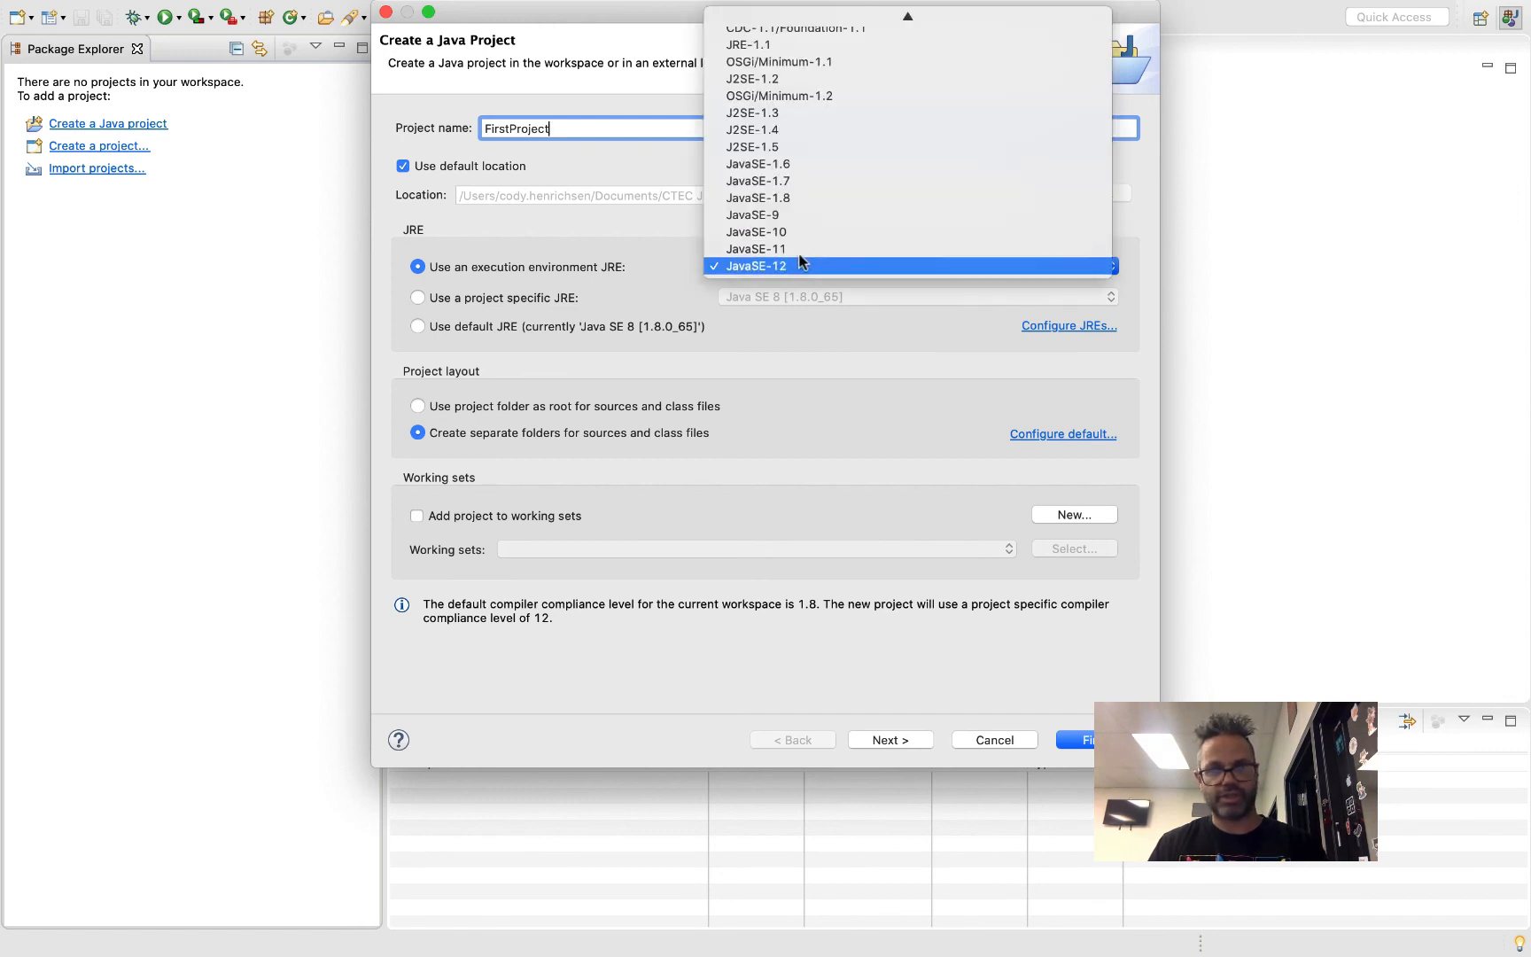
left_click(796, 195)
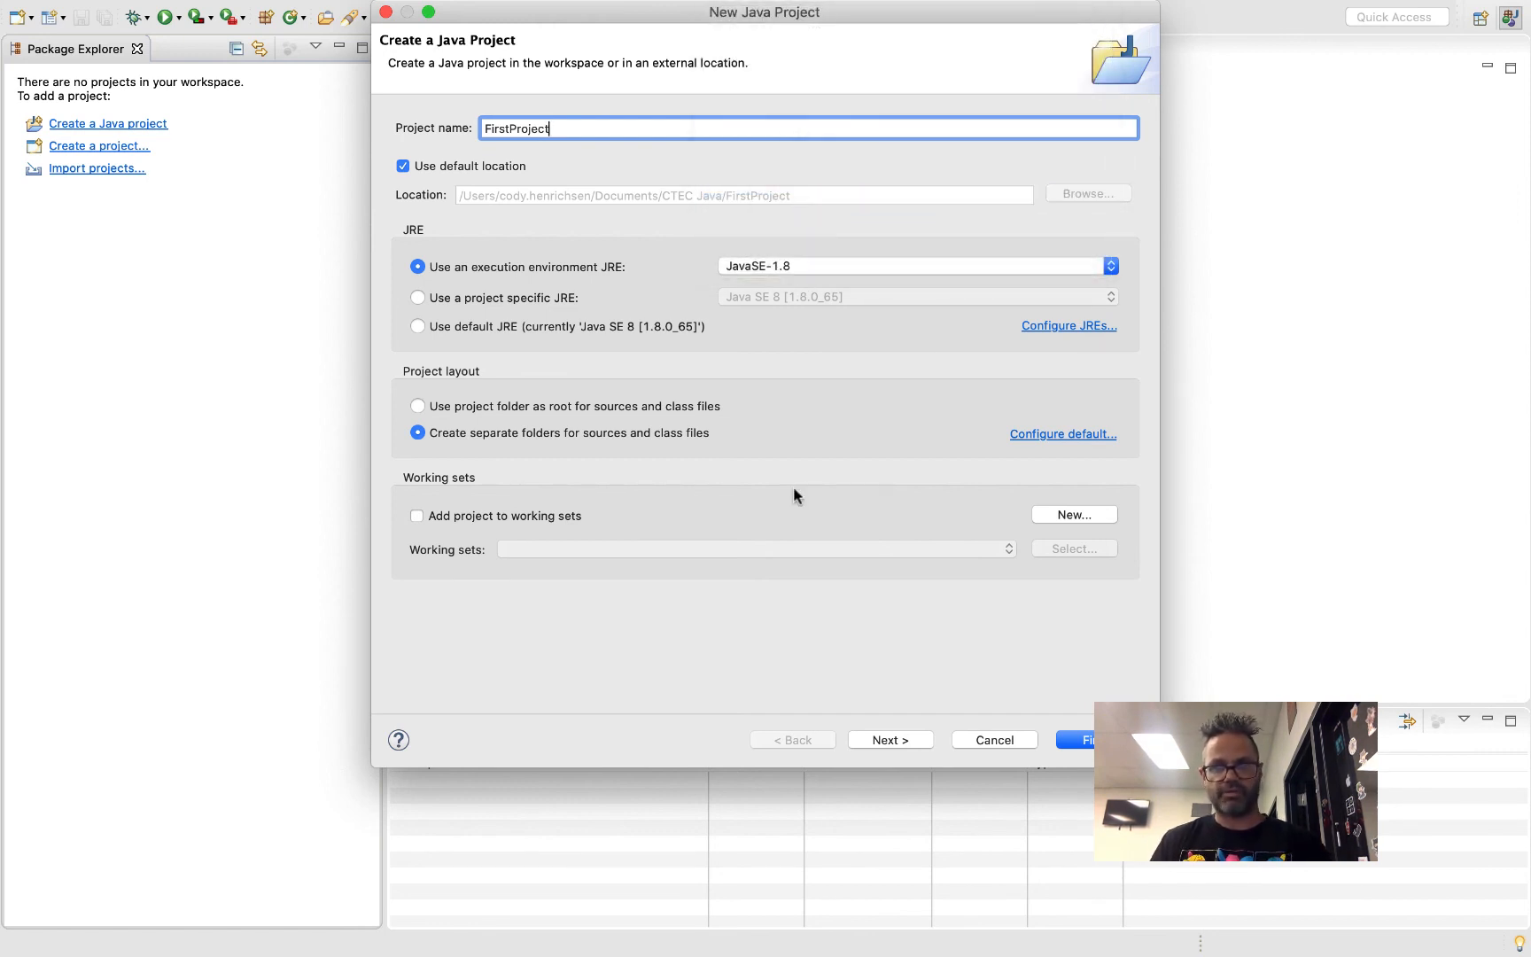
Finish creating the Java project with the default build settings and expand it to show its contents
left_click(880, 739)
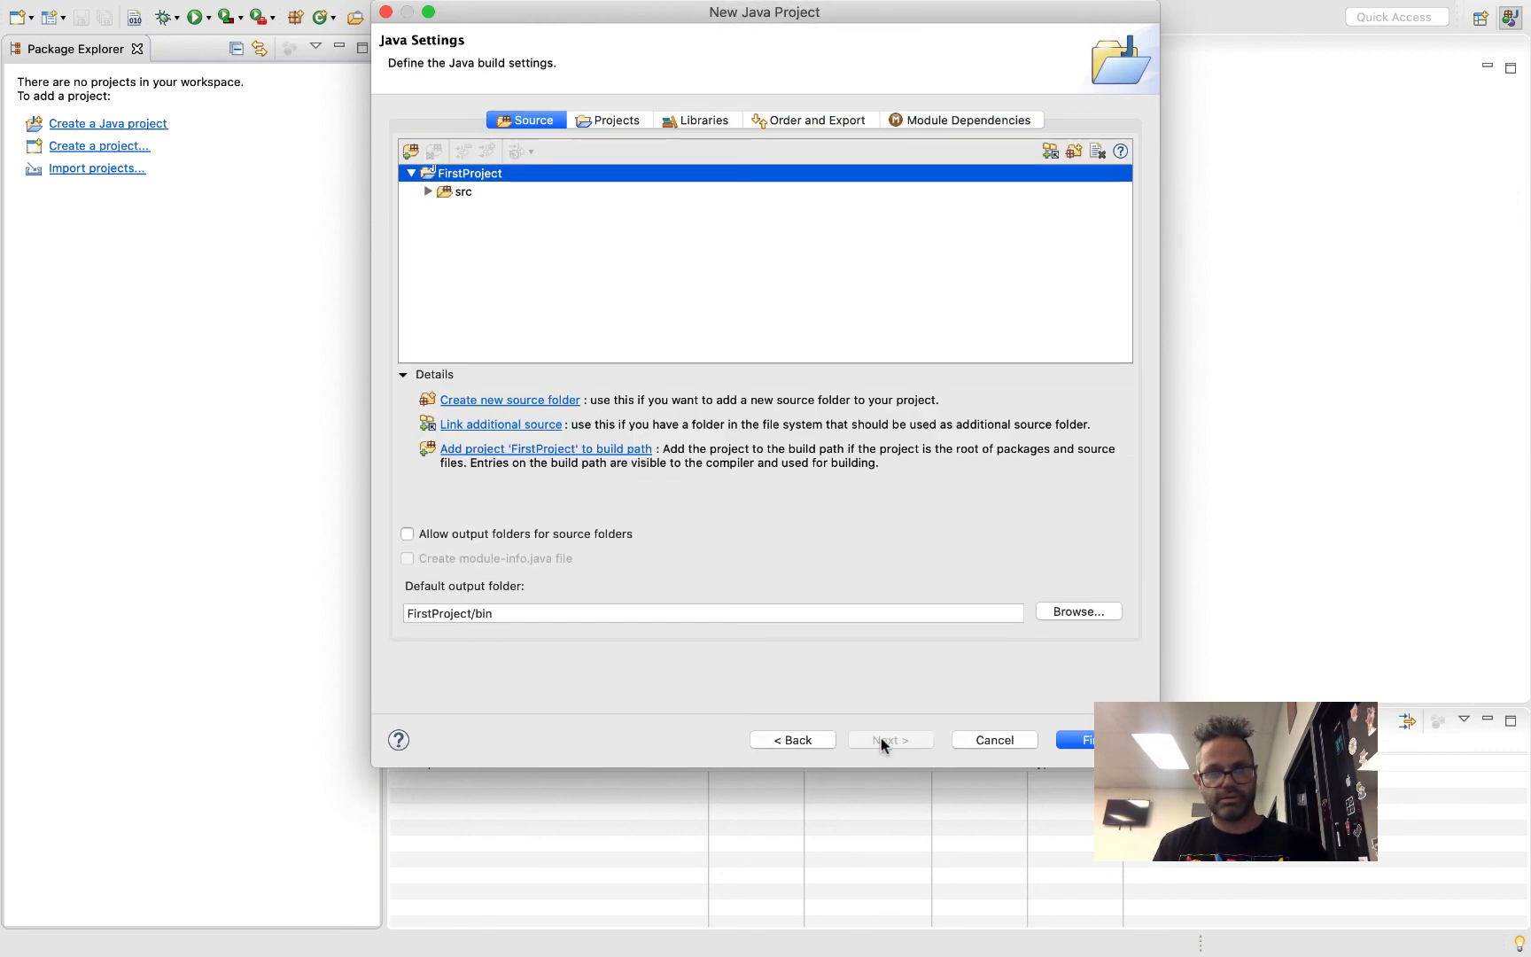
left_click(1065, 741)
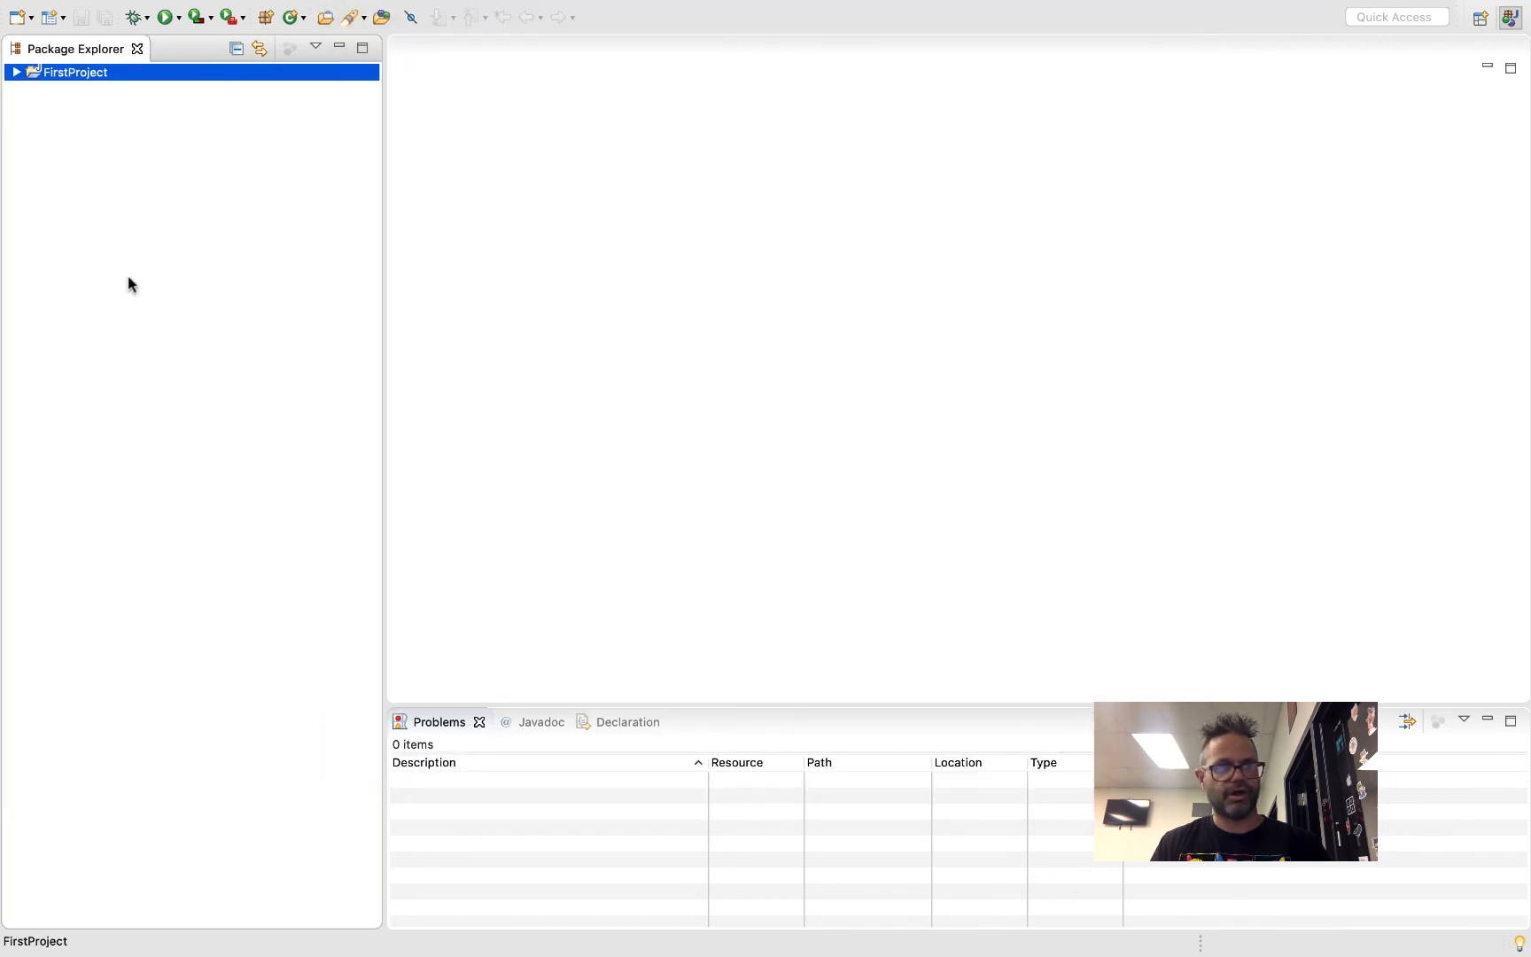
left_click(16, 72)
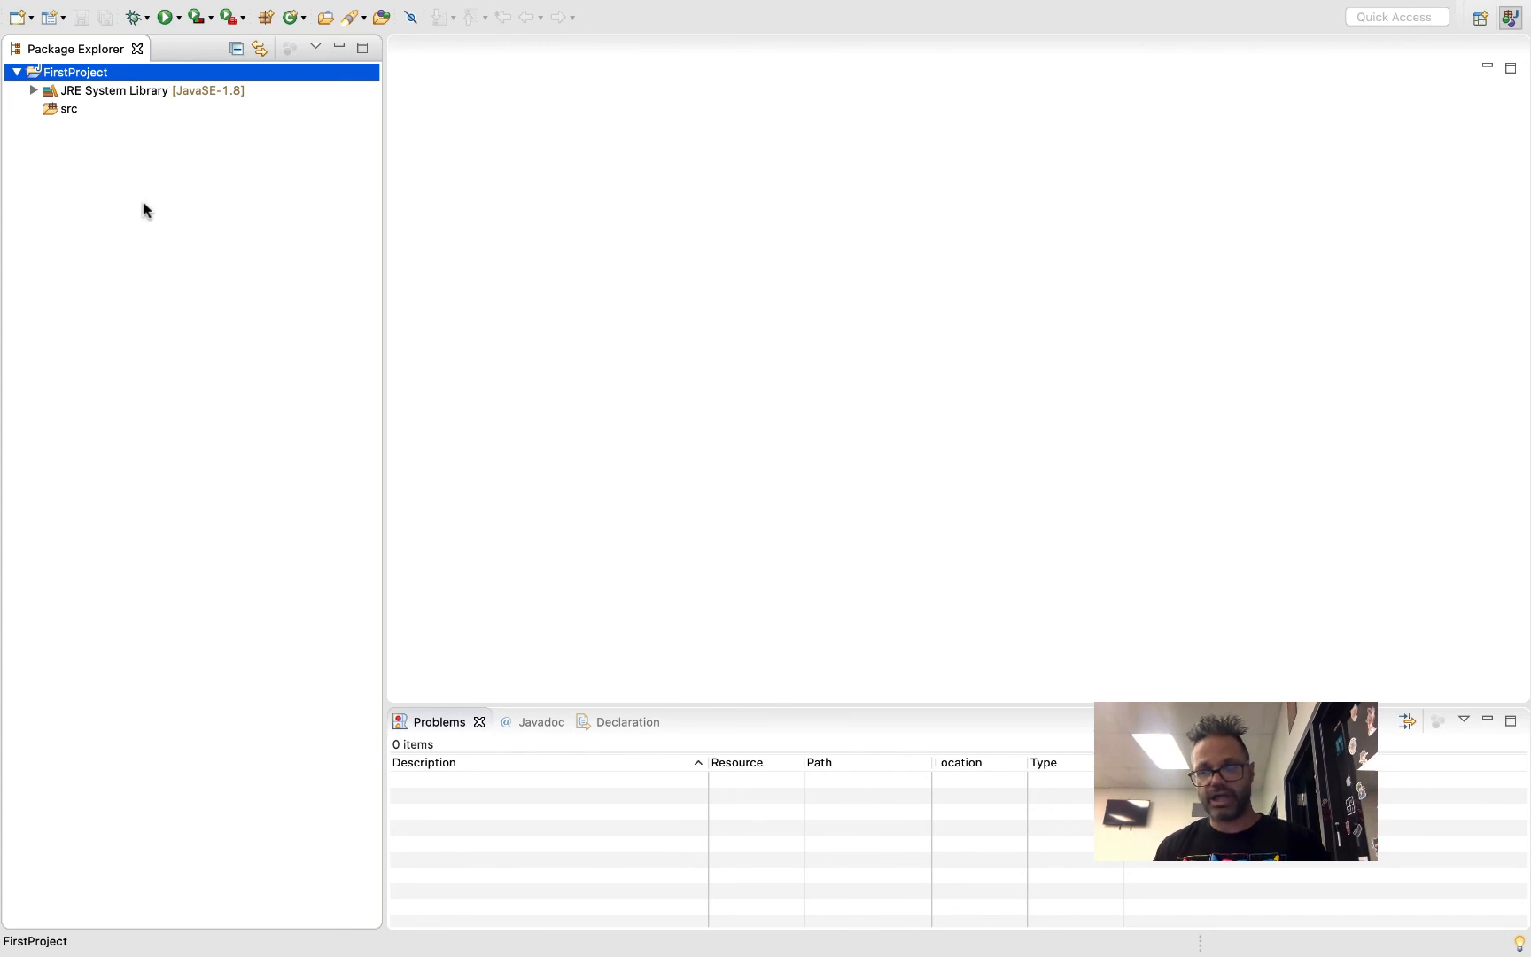
Try to run the new project with its src folder selected and dismiss the launch error
left_click(59, 109)
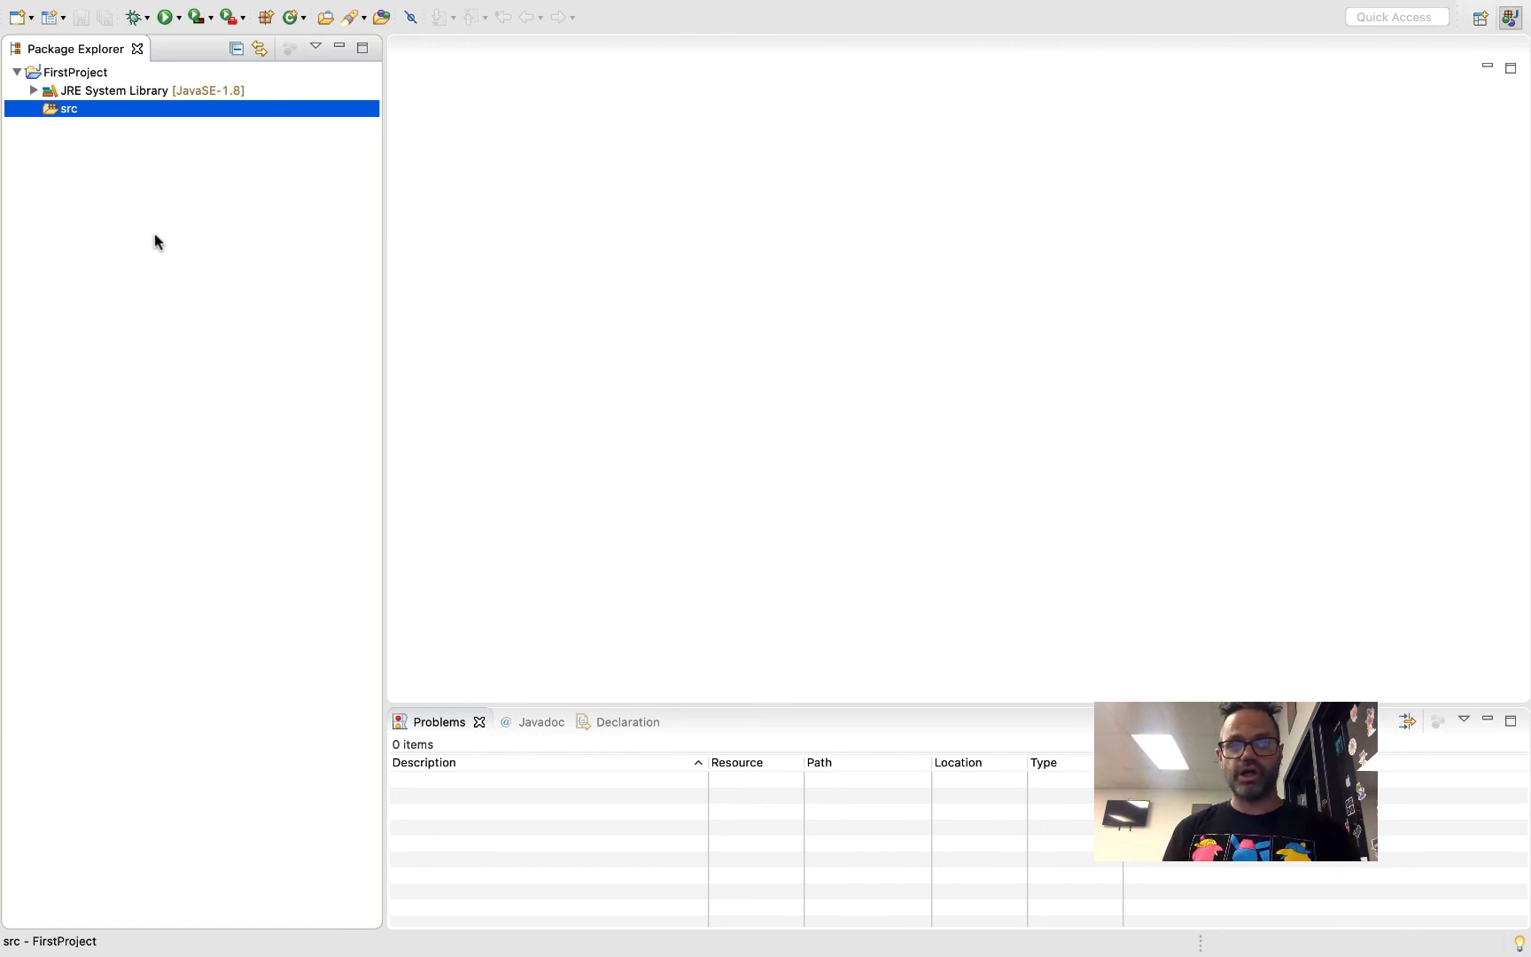
left_click(165, 18)
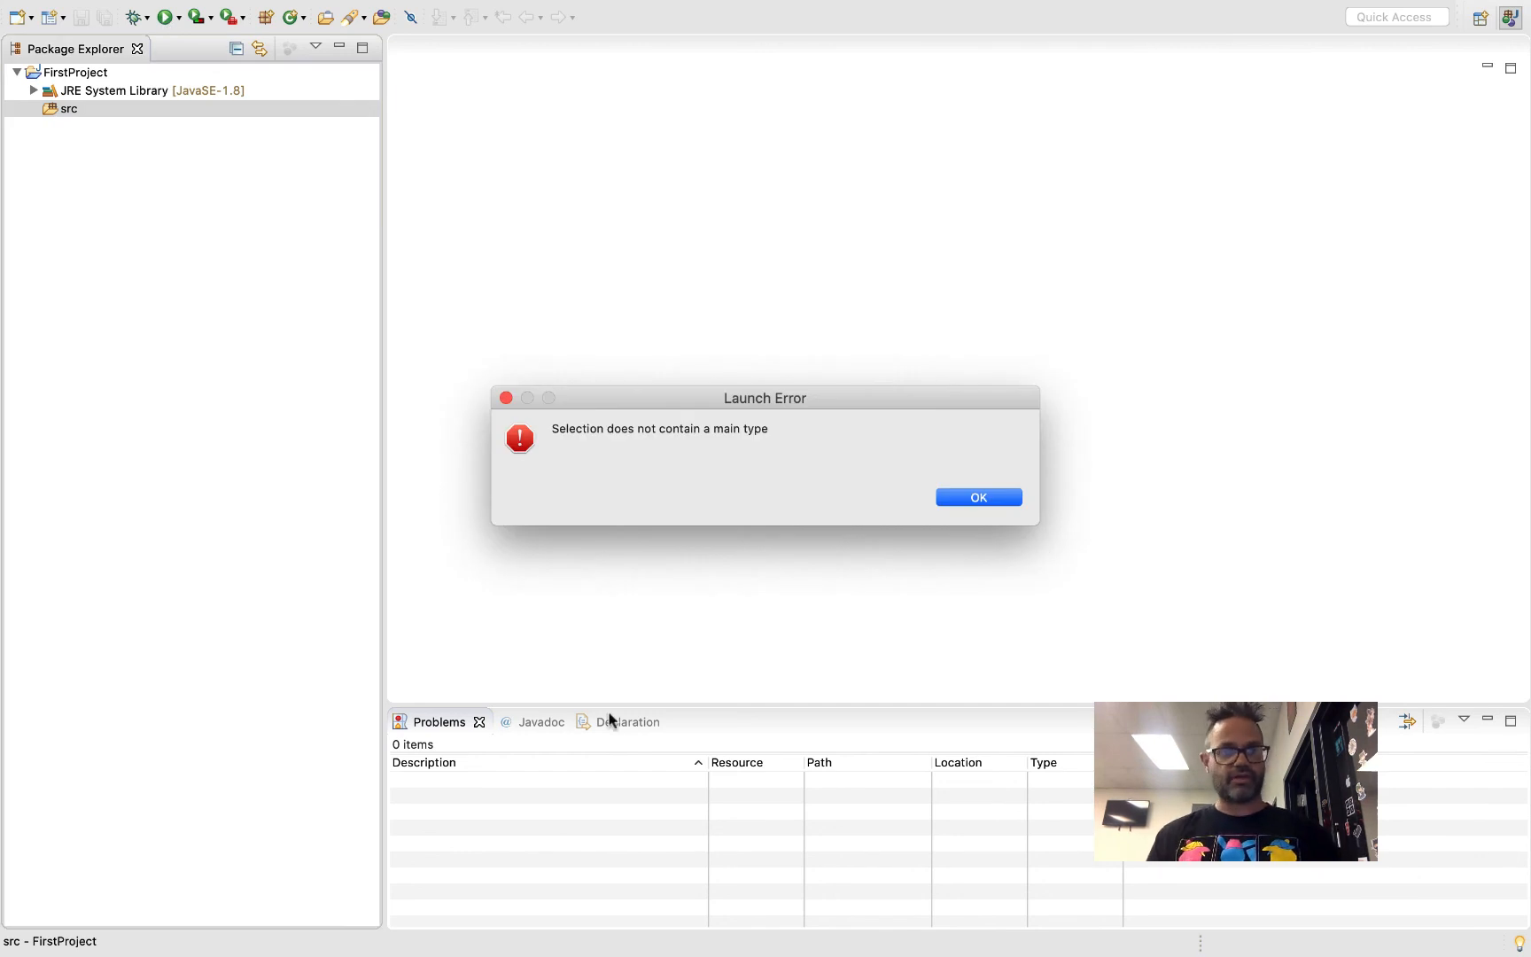
left_click(994, 497)
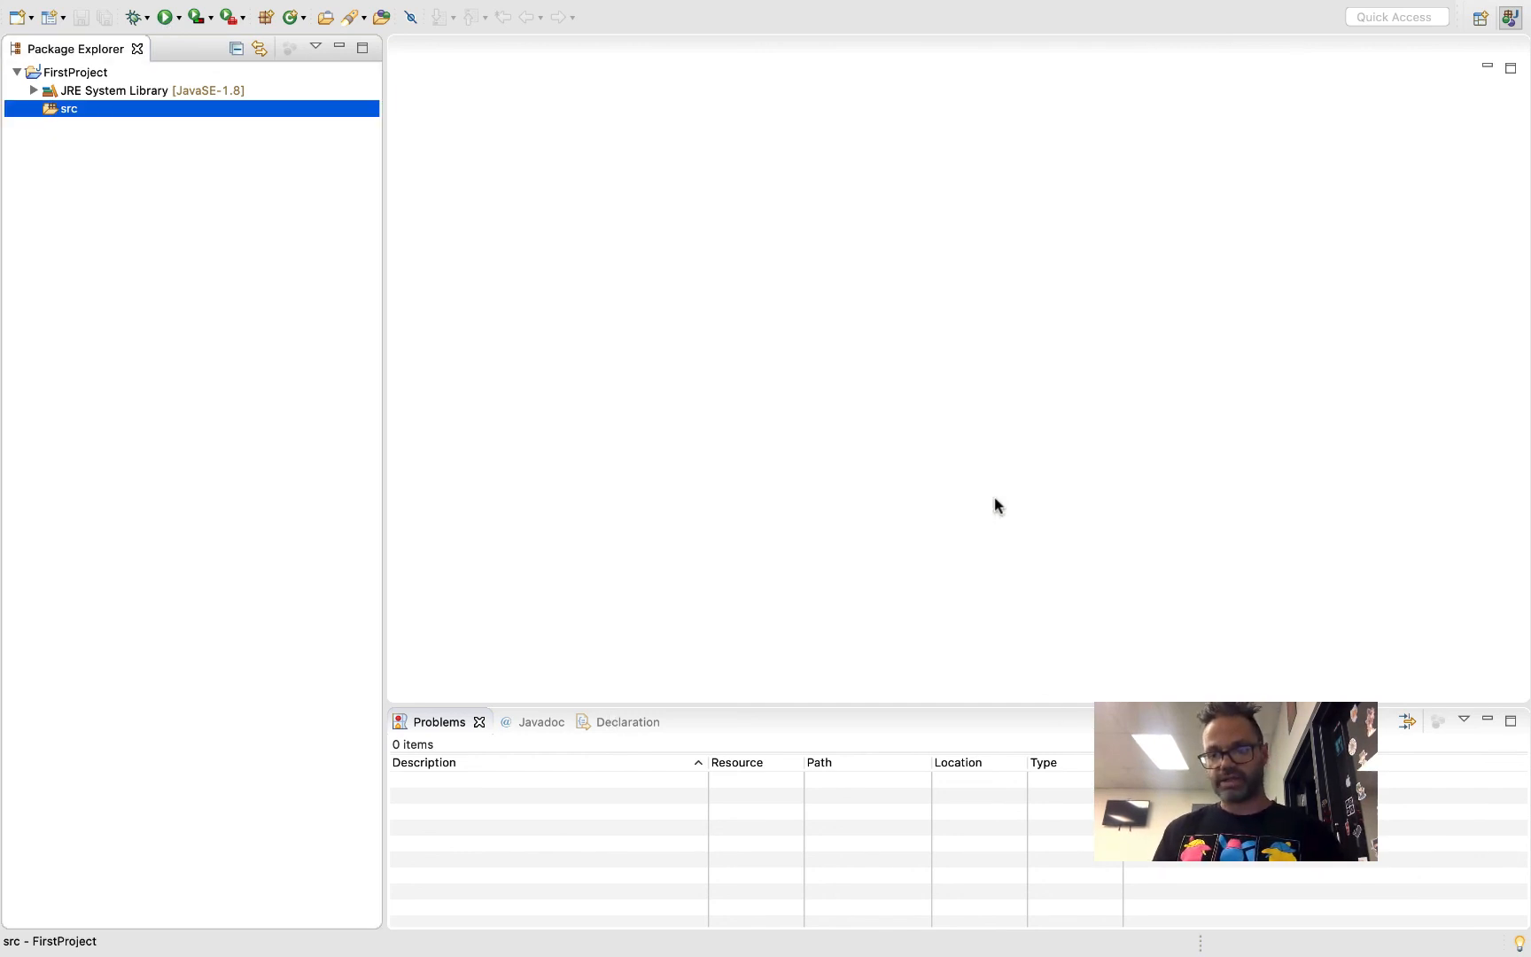